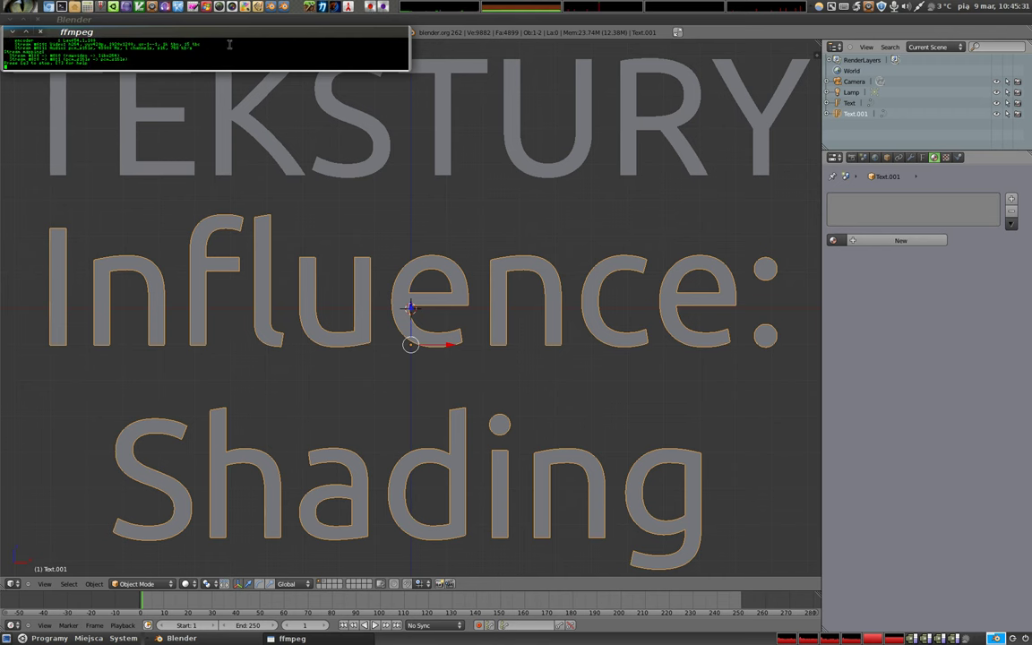
Minimize the recording terminal and delete the 'Influence: Shading' text object.
{"action": "left_click", "coordinate": [14, 33]}
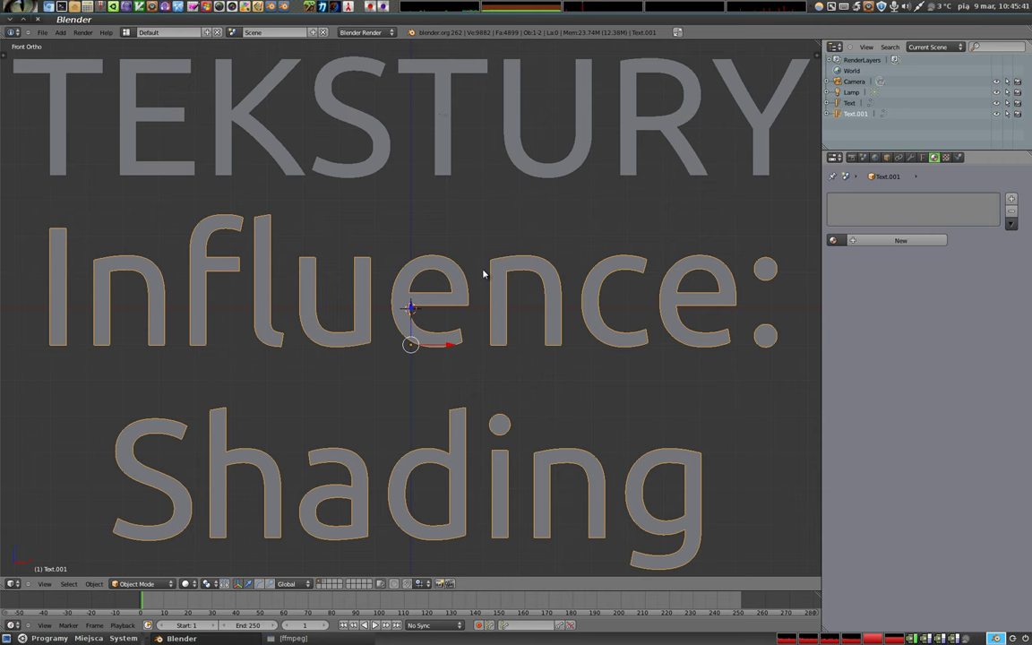
{"action": "key", "text": "x"}
{"action": "left_click", "coordinate": [405, 243]}
Delete the TEKSTURY title text.
{"action": "right_click", "coordinate": [440, 149]}
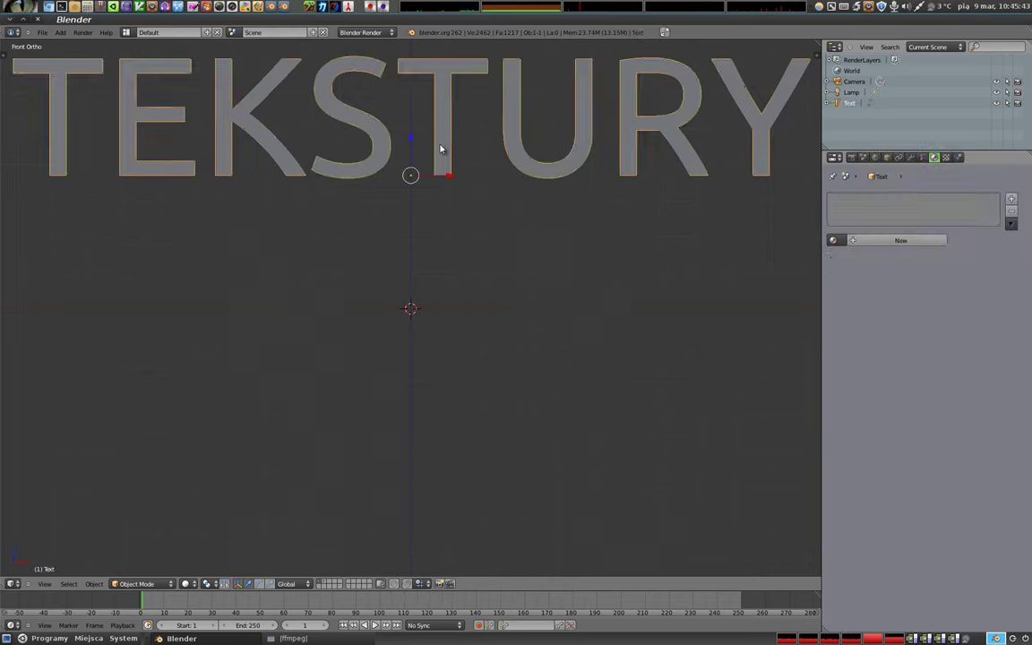
{"action": "key", "text": "x"}
{"action": "left_click", "coordinate": [440, 154]}
Add a UV sphere about twice as large on the camera's layer with smooth subdivision.
{"action": "key", "text": "shift+a"}
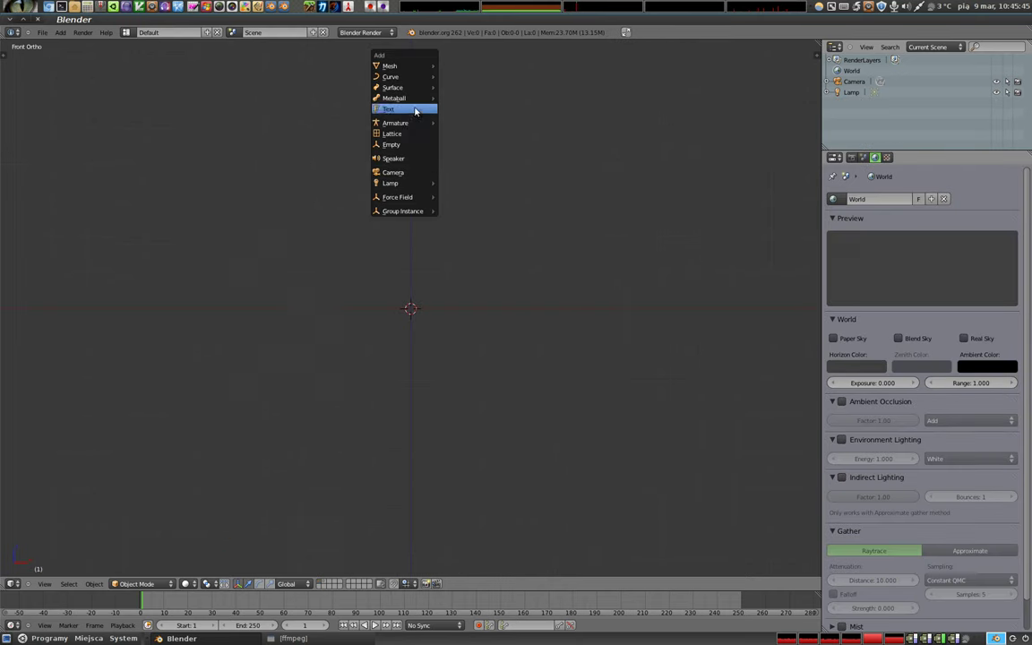
{"action": "mouse_move", "coordinate": [390, 67]}
{"action": "left_click", "coordinate": [475, 100]}
{"action": "key", "text": "s"}
{"action": "left_click", "coordinate": [451, 325]}
{"action": "key", "text": "m"}
{"action": "left_click", "coordinate": [606, 359]}
{"action": "key", "text": "1"}
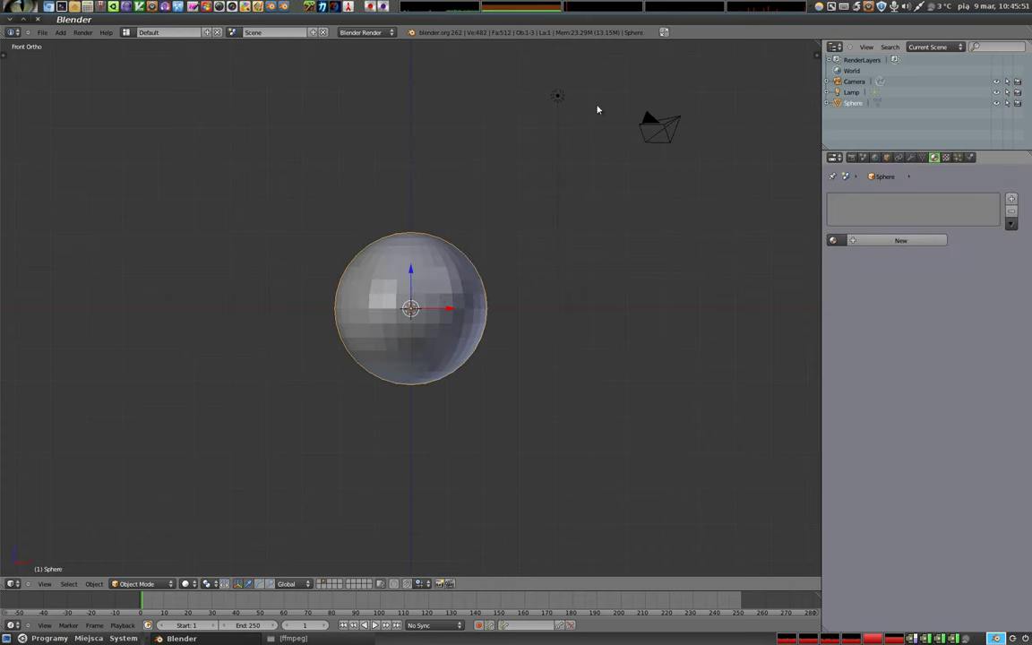
{"action": "key", "text": "ctrl+2"}
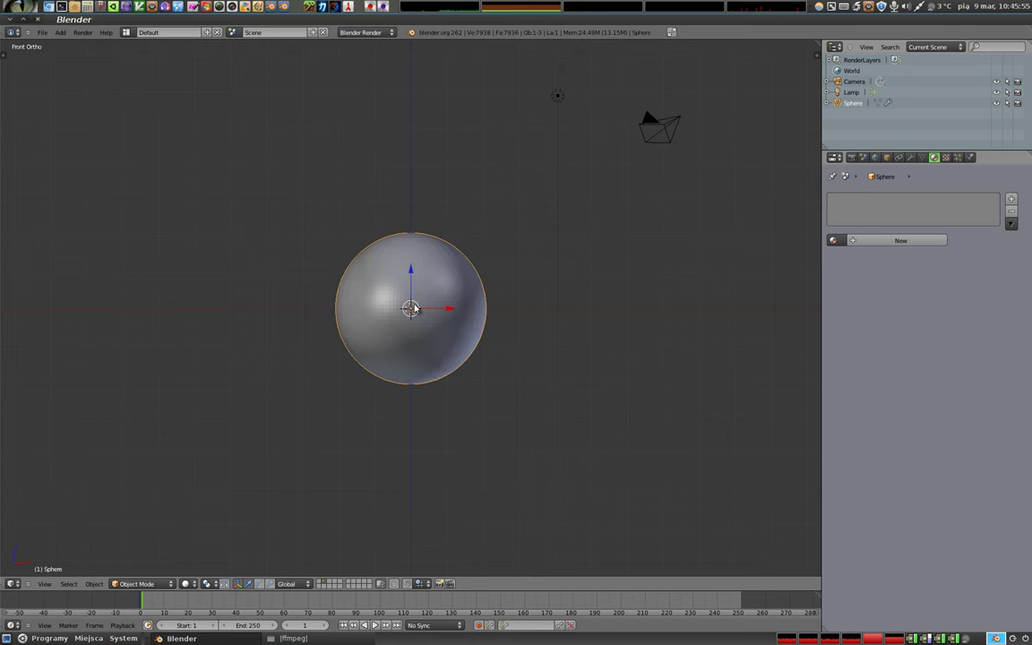
Switch to camera view and move the camera to frame the sphere.
{"action": "key", "text": "t"}
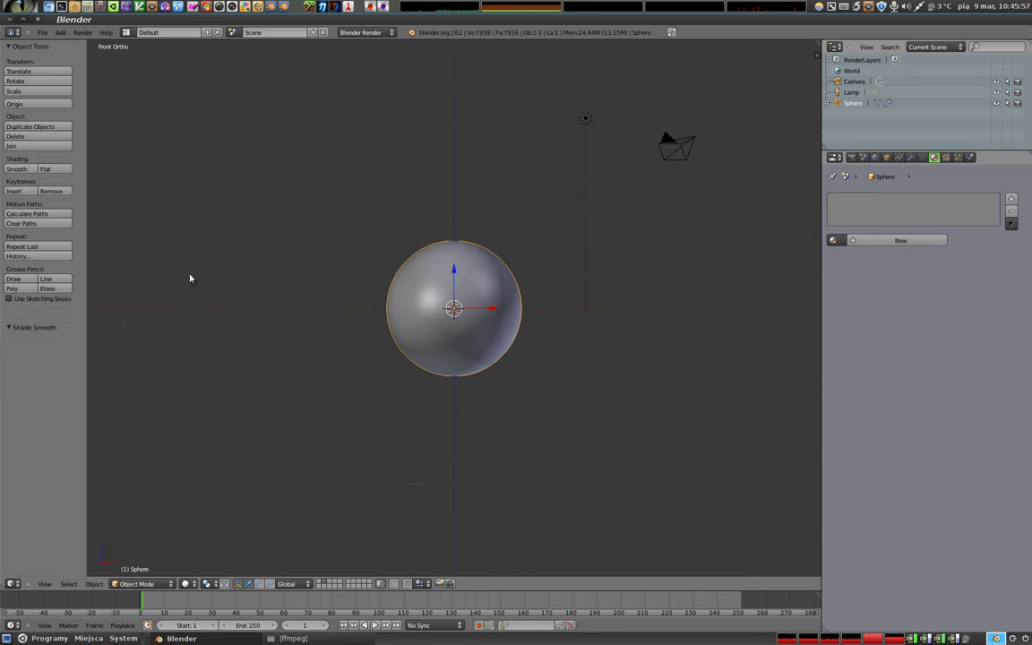
{"action": "key", "text": "t"}
{"action": "key", "text": "KP_0"}
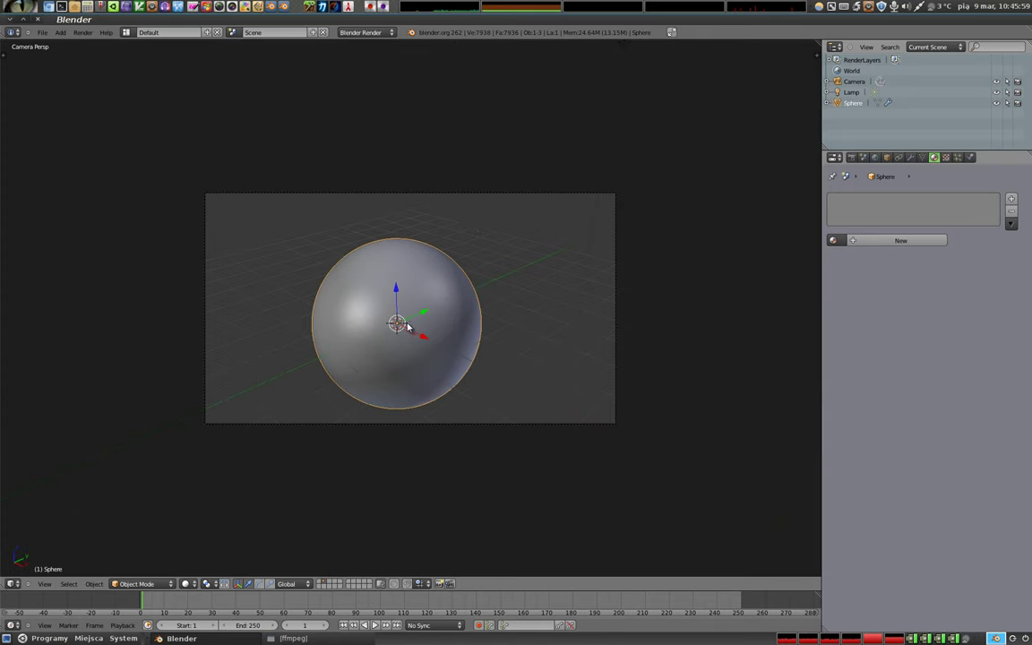
{"action": "right_click", "coordinate": [469, 202]}
{"action": "key", "text": "a"}
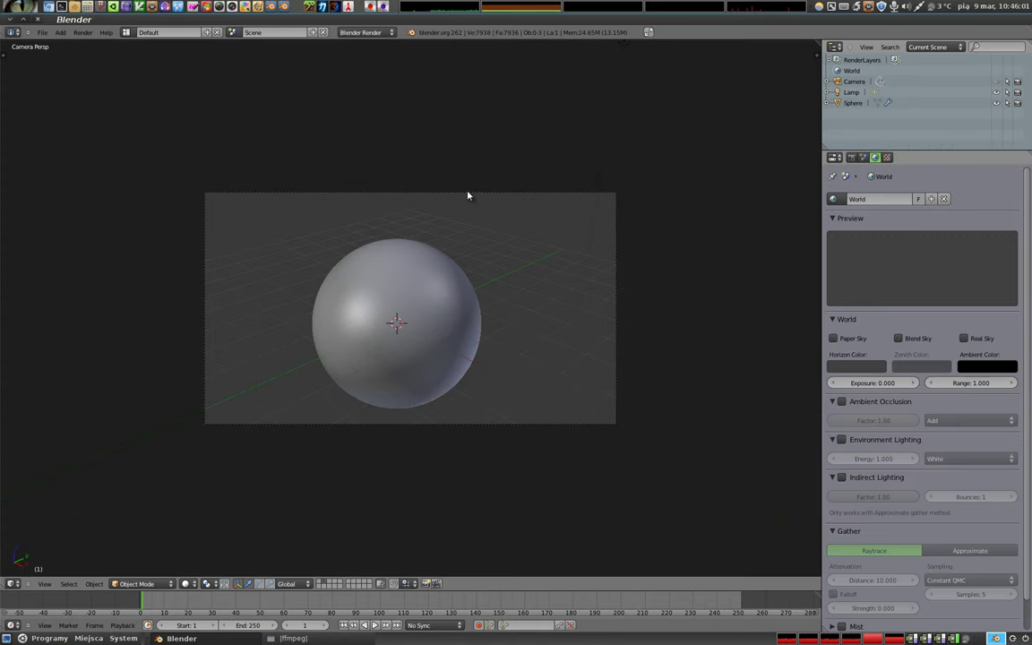
{"action": "right_click", "coordinate": [468, 196]}
{"action": "key", "text": "g"}
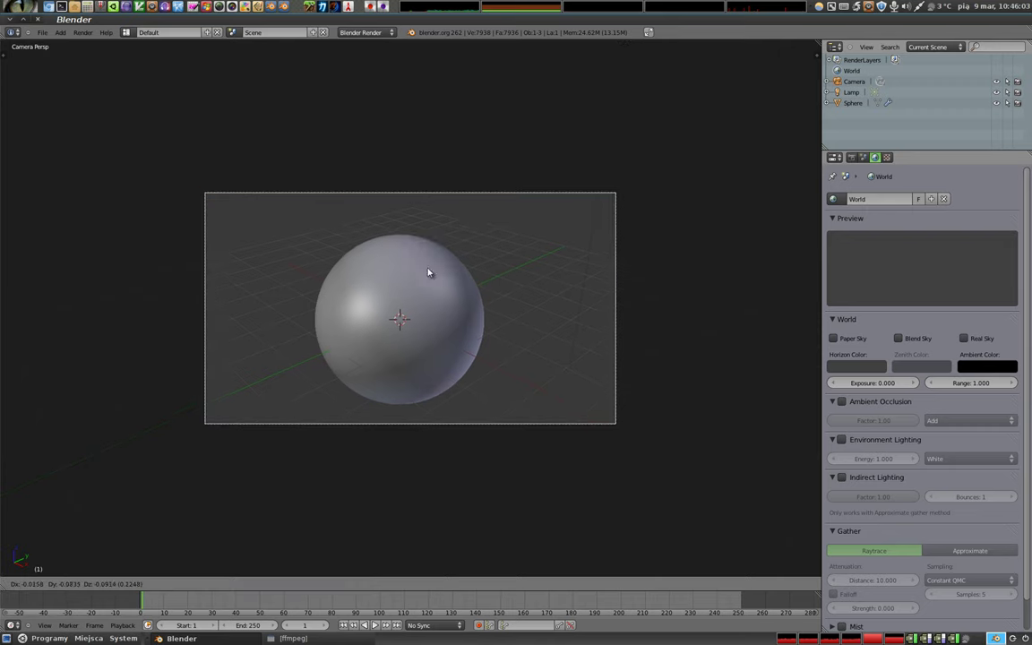
{"action": "left_click", "coordinate": [364, 344]}
Render a test image of the plain grey sphere, then select the sphere.
{"action": "key", "text": "F12"}
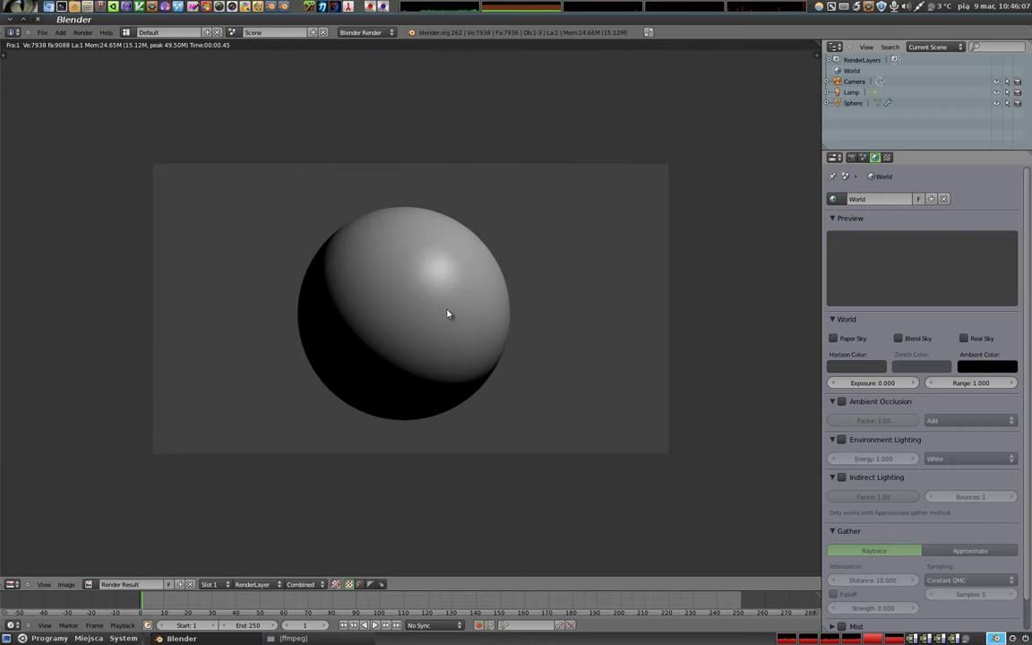
{"action": "key", "text": "Escape"}
{"action": "right_click", "coordinate": [383, 275]}
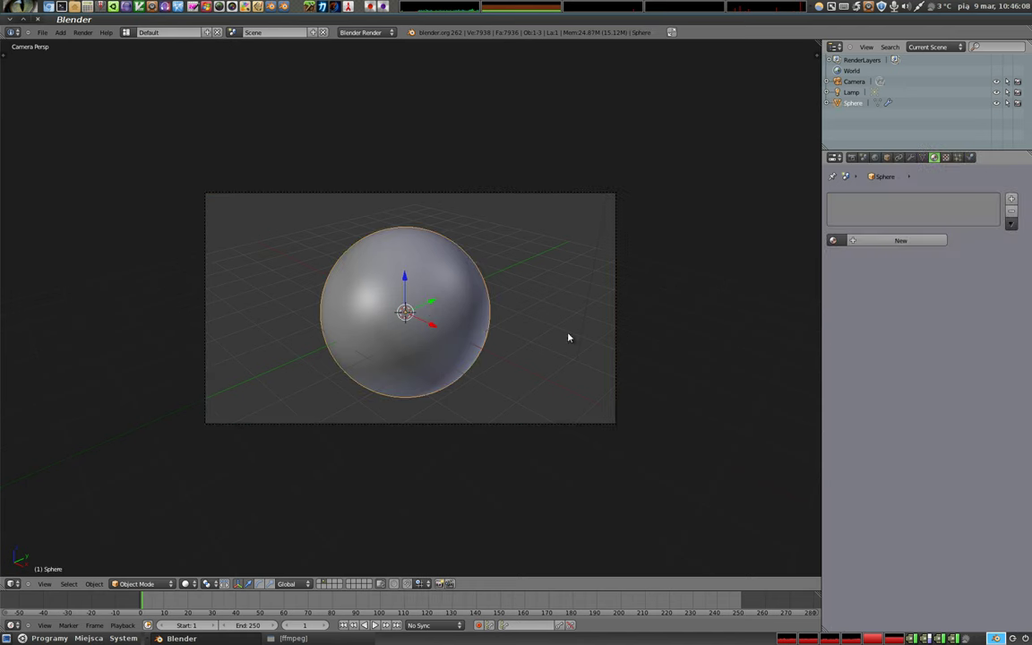
Give the sphere a new material, collapse Diffuse and Specular, and add a Clouds texture.
{"action": "left_click", "coordinate": [900, 240]}
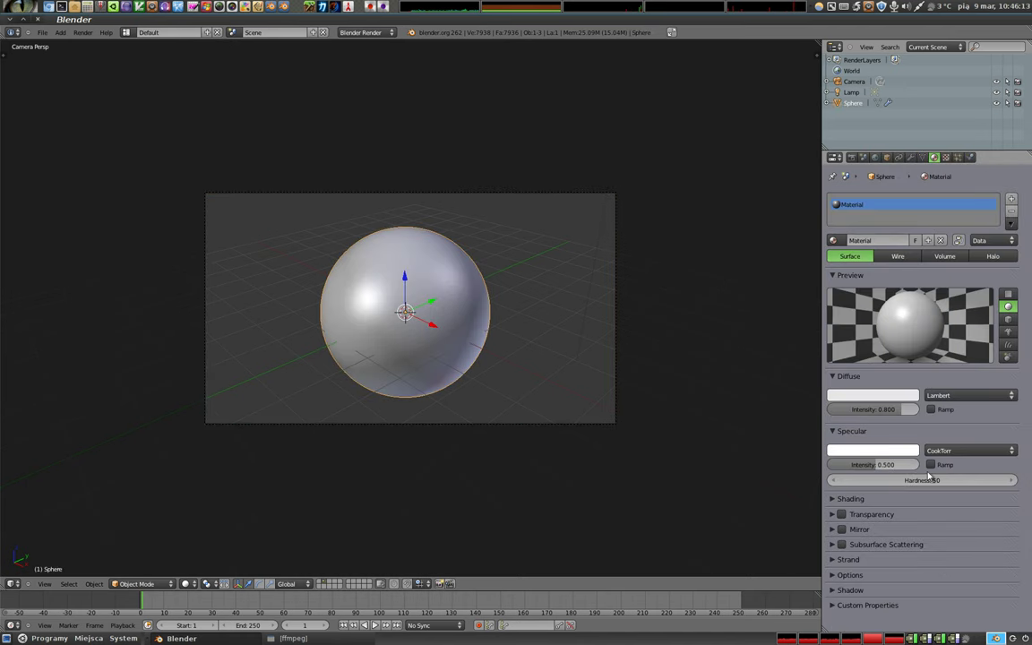
{"action": "left_click", "coordinate": [847, 376]}
{"action": "left_click", "coordinate": [849, 392]}
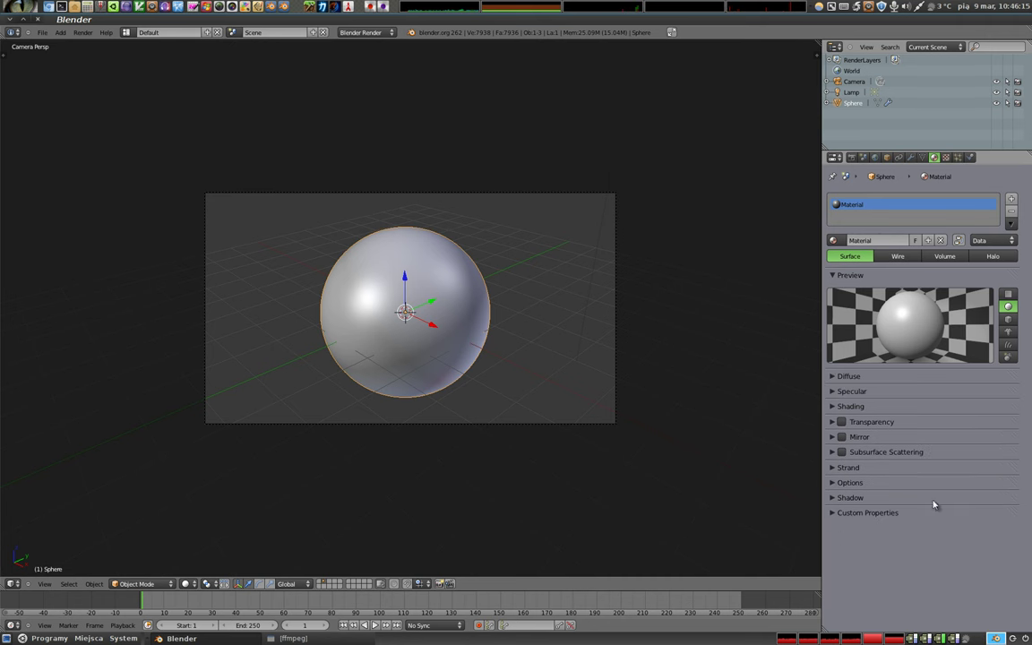
{"action": "left_click", "coordinate": [833, 407]}
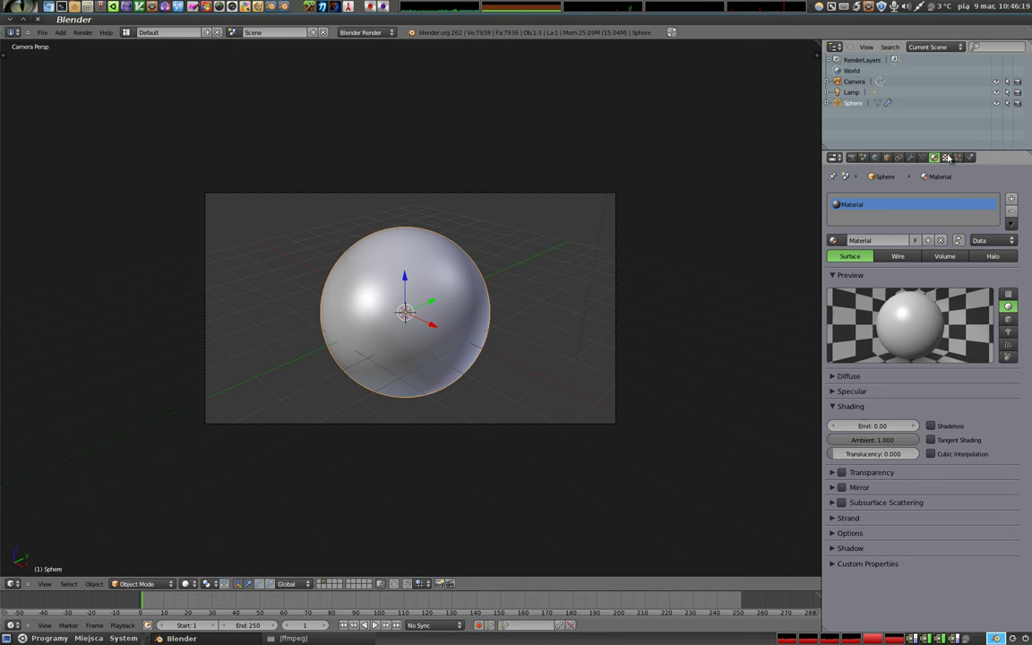
{"action": "left_click", "coordinate": [946, 157]}
{"action": "left_click", "coordinate": [896, 292]}
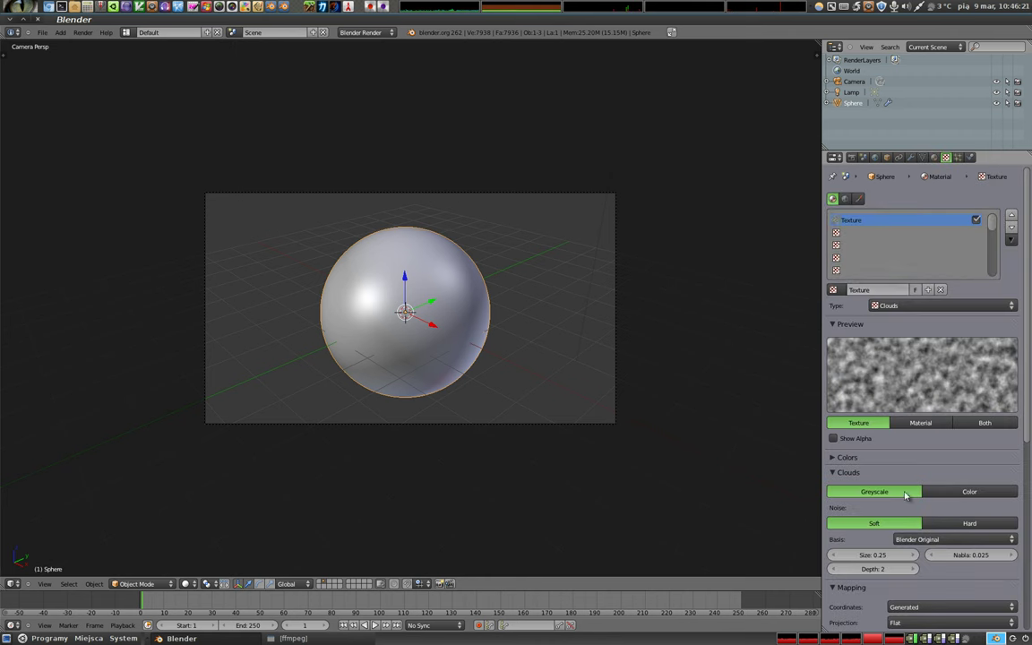
Switch the Clouds texture influence from Diffuse Color to Shading Ambient and render the sphere.
{"action": "scroll", "coordinate": [911, 492], "scroll_direction": "down", "scroll_amount": 7}
{"action": "scroll", "coordinate": [915, 515], "scroll_direction": "down", "scroll_amount": 2}
{"action": "left_click", "coordinate": [833, 440]}
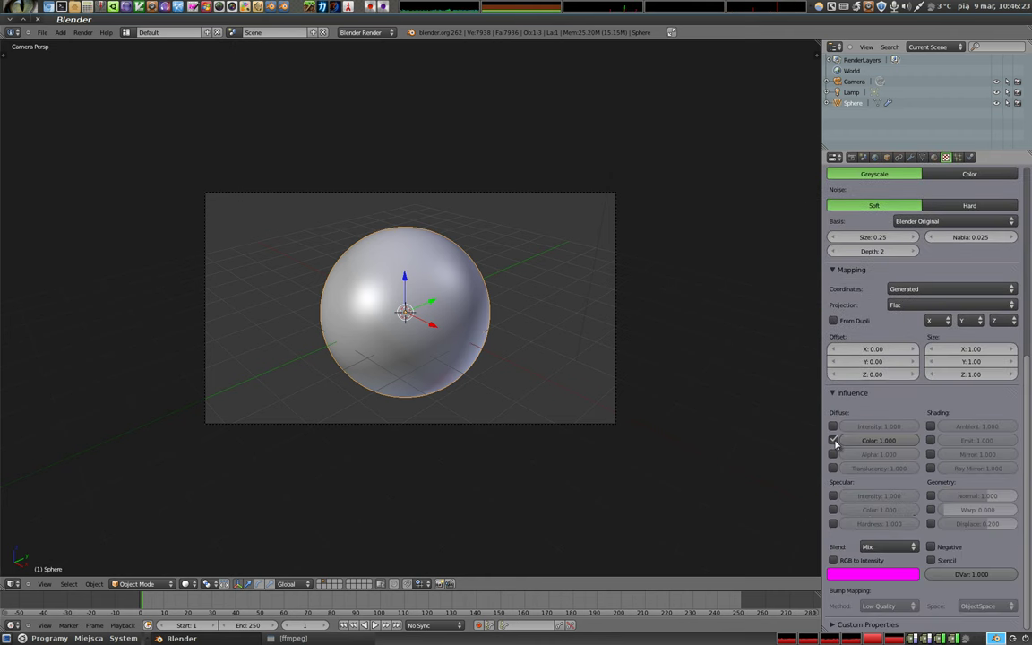
{"action": "left_click", "coordinate": [839, 270]}
{"action": "left_click", "coordinate": [838, 197]}
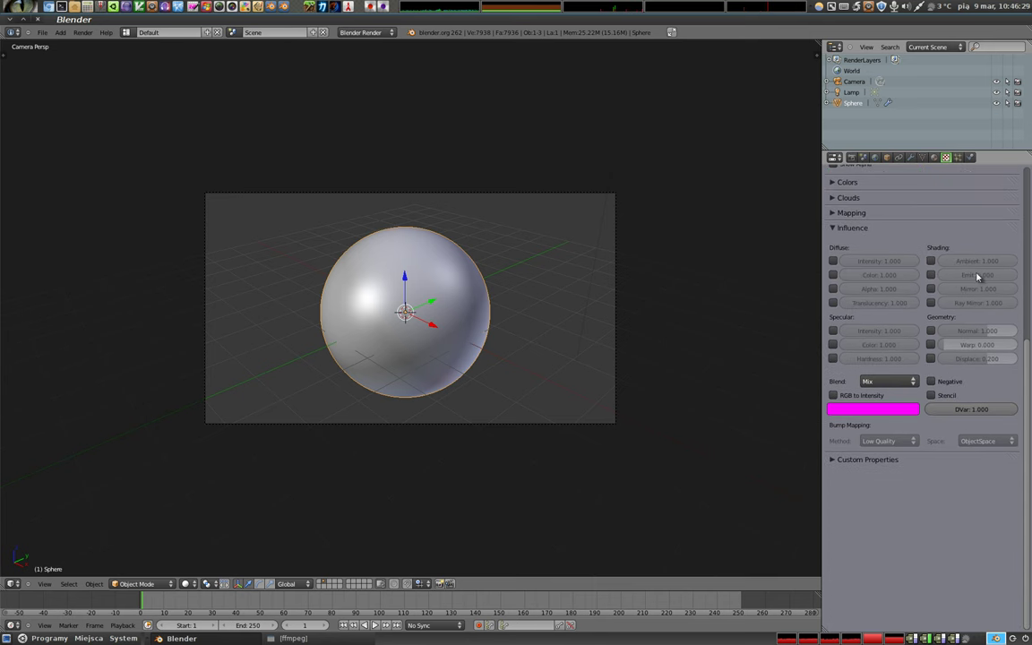
{"action": "left_click", "coordinate": [932, 261]}
{"action": "key", "text": "F12"}
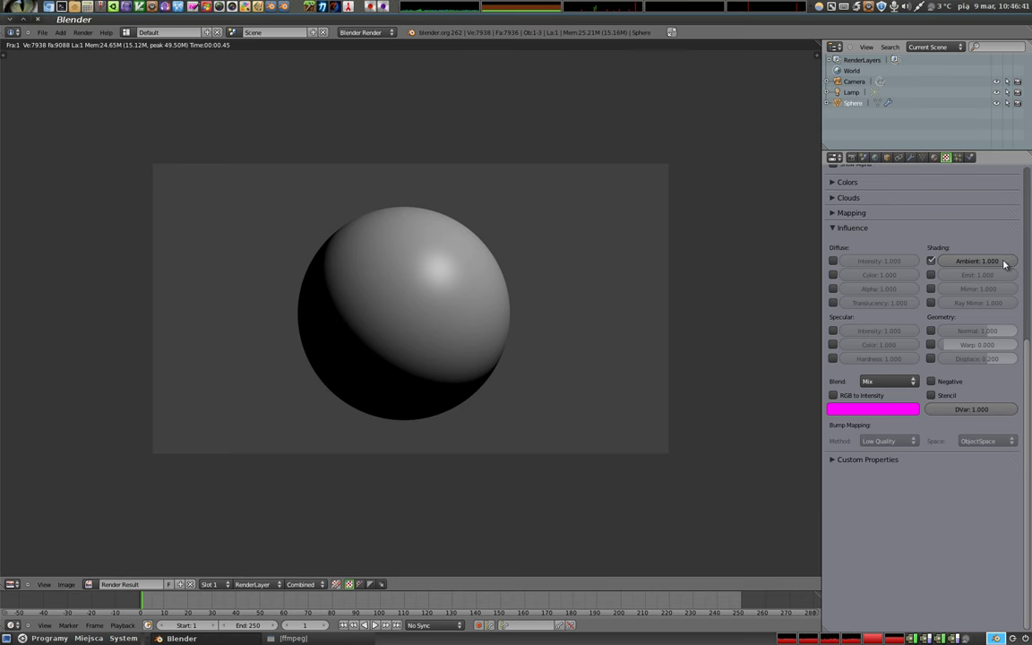
{"action": "key", "text": "F12"}
Enable Environment Lighting in the World settings and re-render the sphere.
{"action": "left_click", "coordinate": [875, 156]}
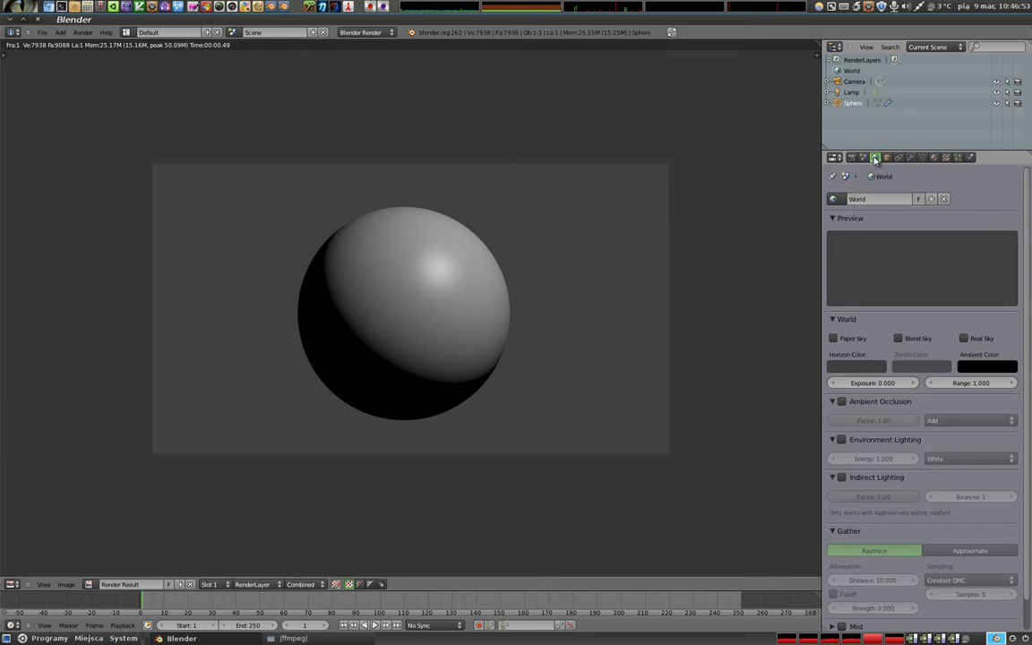
{"action": "left_click", "coordinate": [841, 439]}
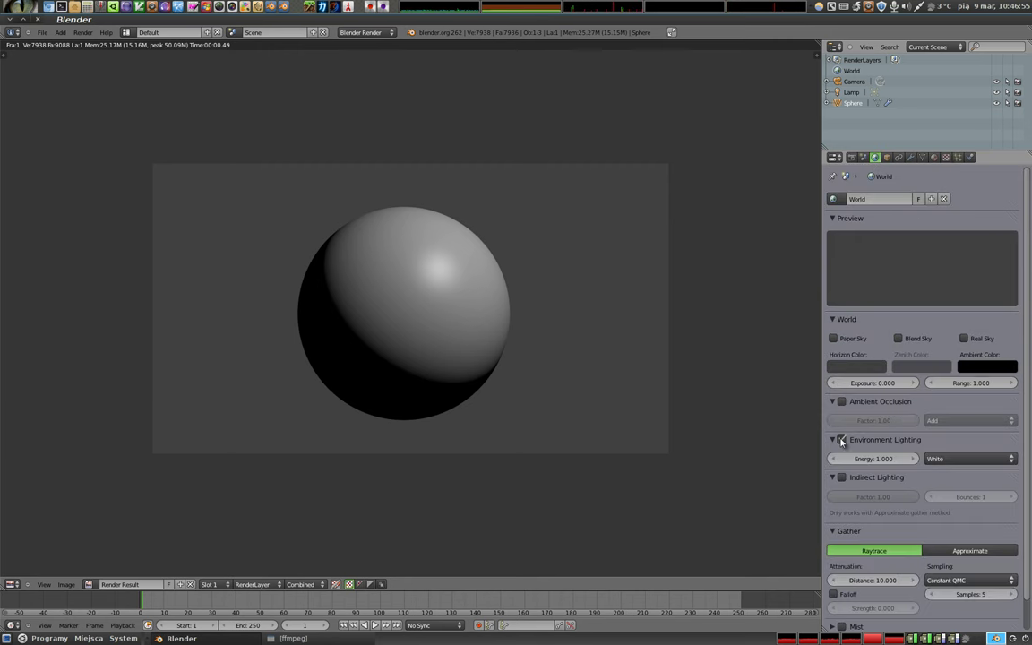
{"action": "key", "text": "F12"}
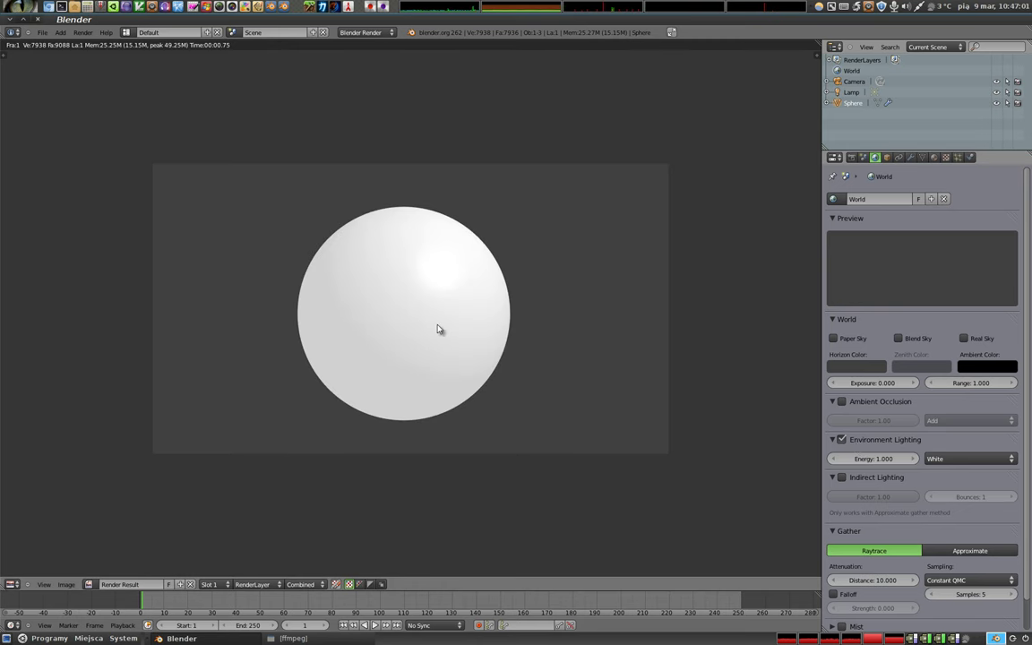
{"action": "left_click", "coordinate": [935, 158]}
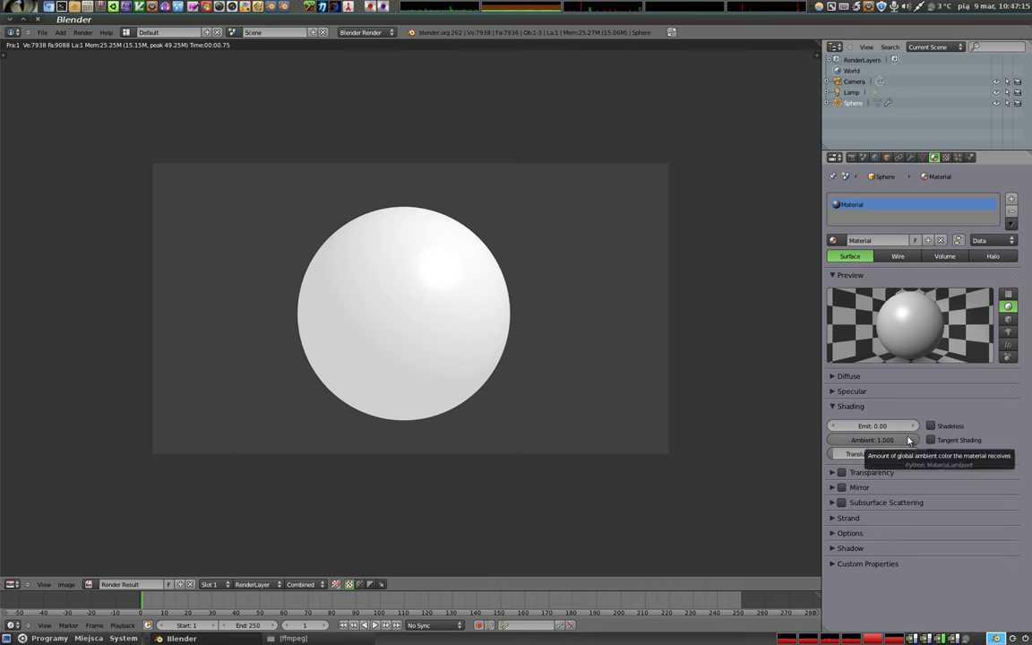
{"action": "left_click", "coordinate": [947, 158]}
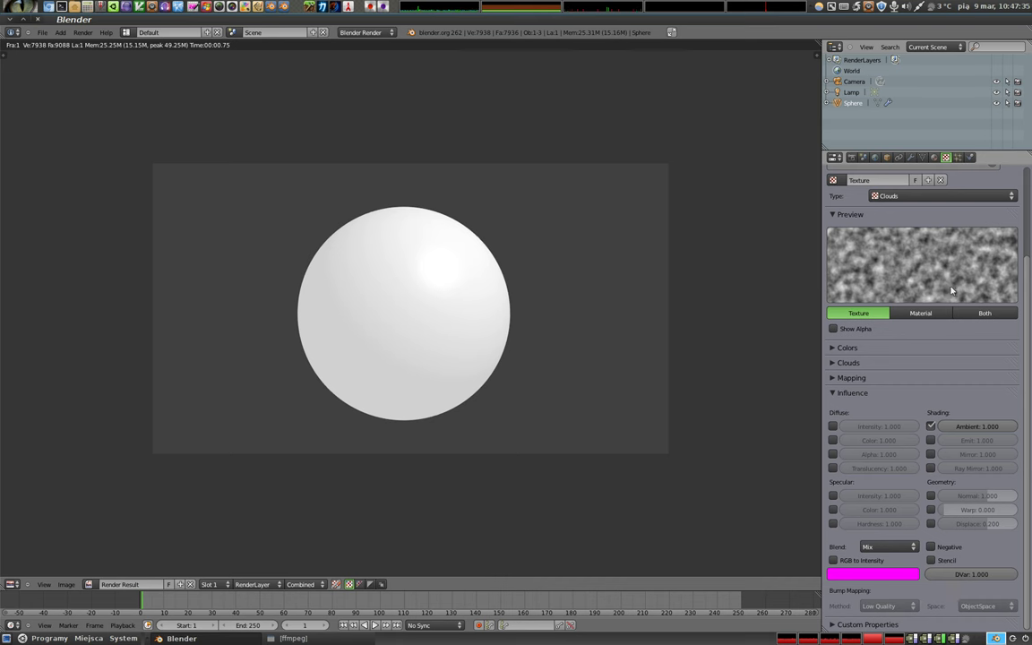
{"action": "left_click", "coordinate": [934, 158]}
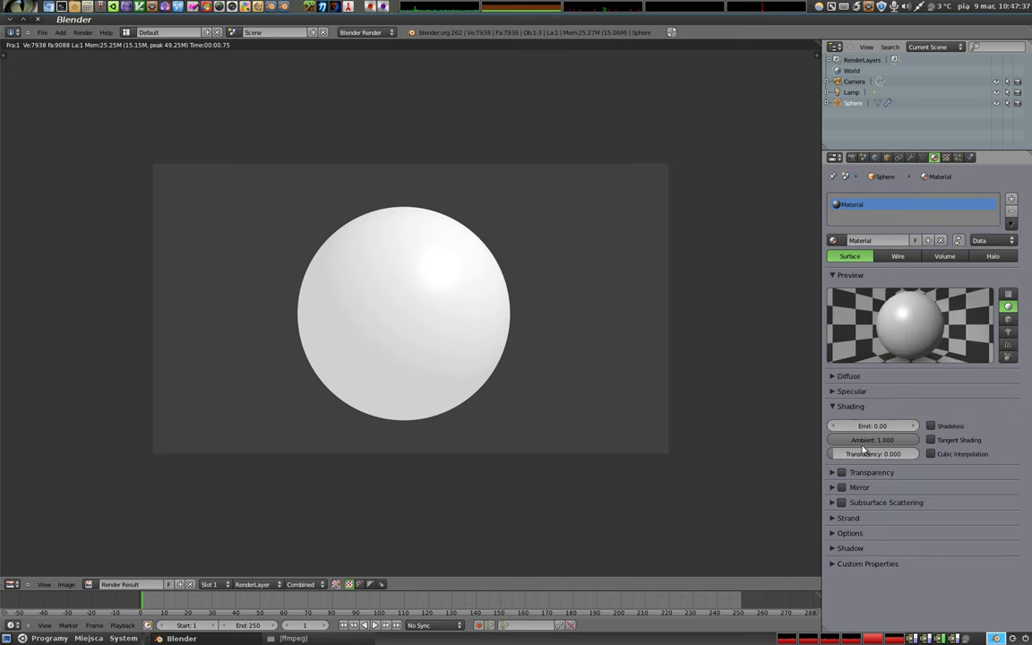
Lower material Ambient to 0, render, then raise it to 0.000704 and re-render.
{"action": "left_click_drag", "start_coordinate": [842, 438], "coordinate": [821, 446]}
{"action": "key", "text": "F12"}
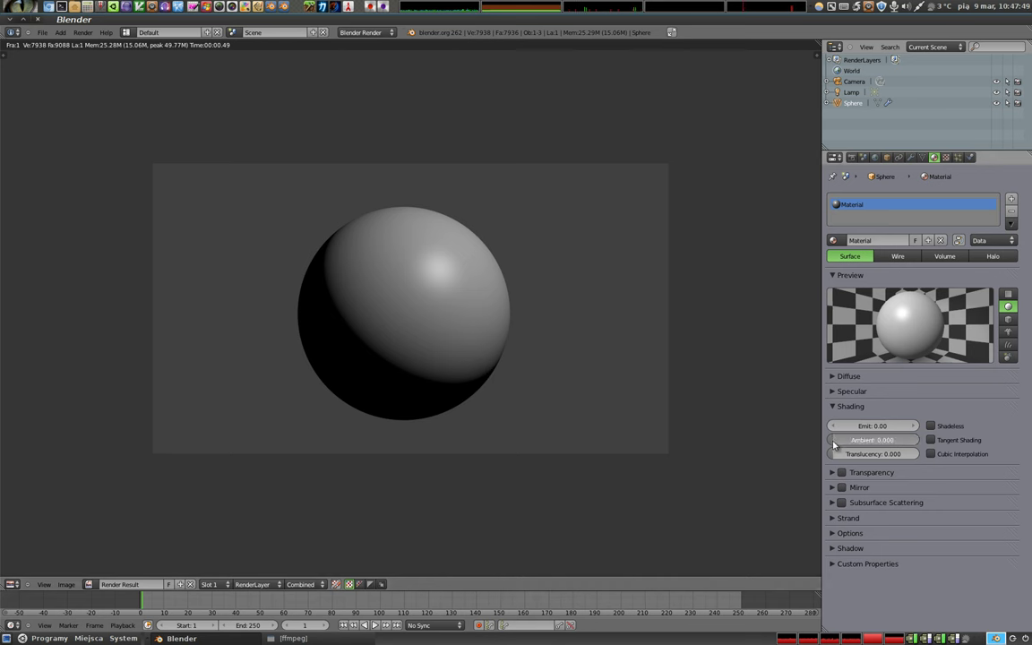
{"action": "left_click_drag", "start_coordinate": [833, 440], "coordinate": [829, 445]}
{"action": "key", "text": "F12"}
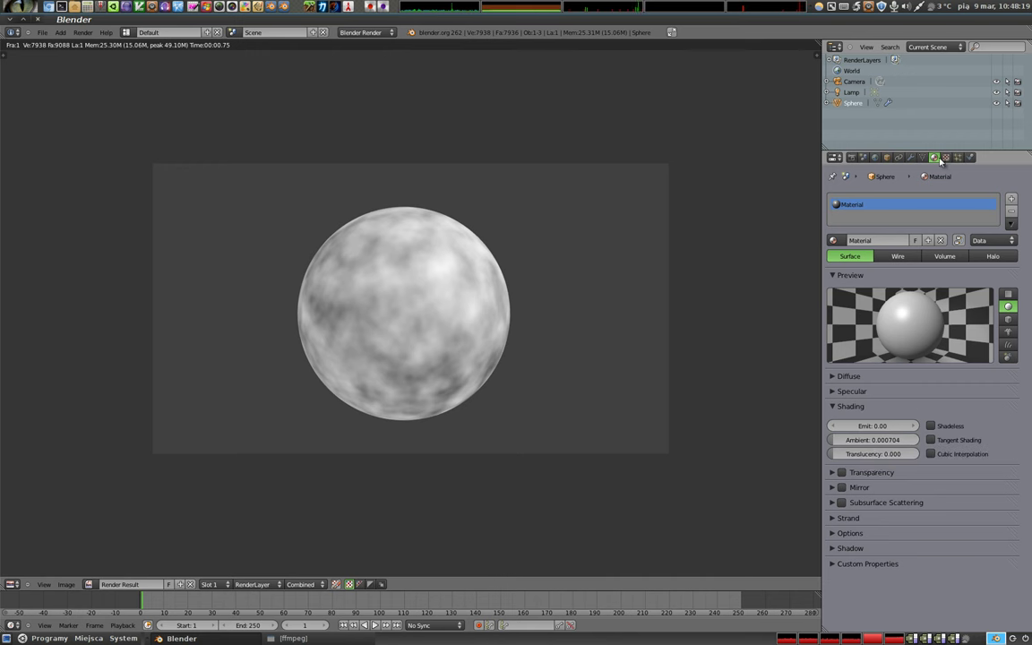
Toggle the Clouds texture's Ambient influence back on and render it at about 0.098.
{"action": "left_click", "coordinate": [946, 159]}
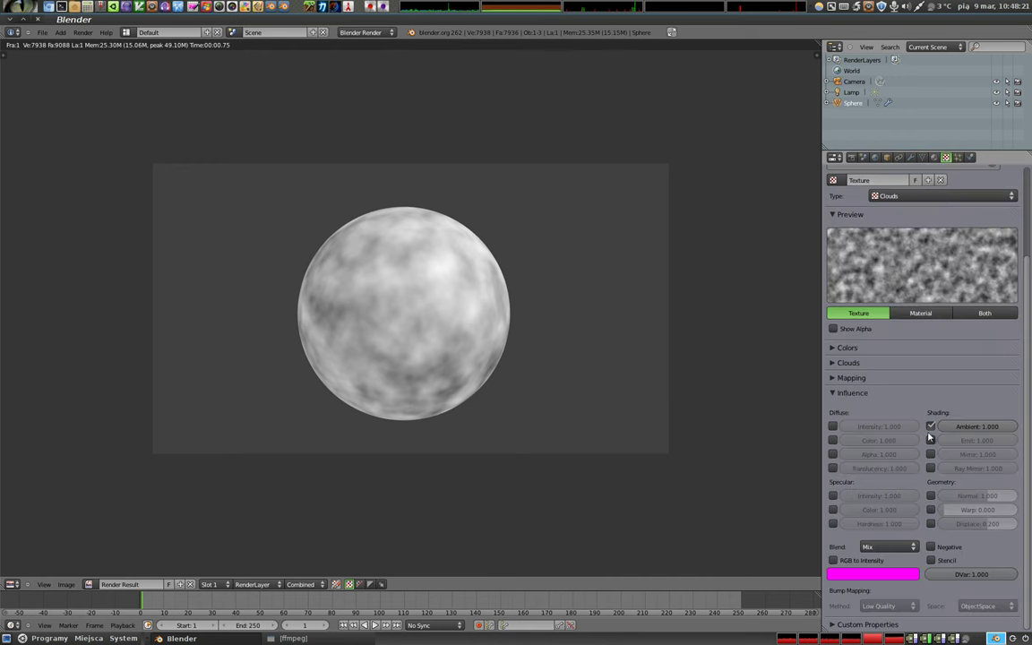
{"action": "left_click", "coordinate": [929, 426]}
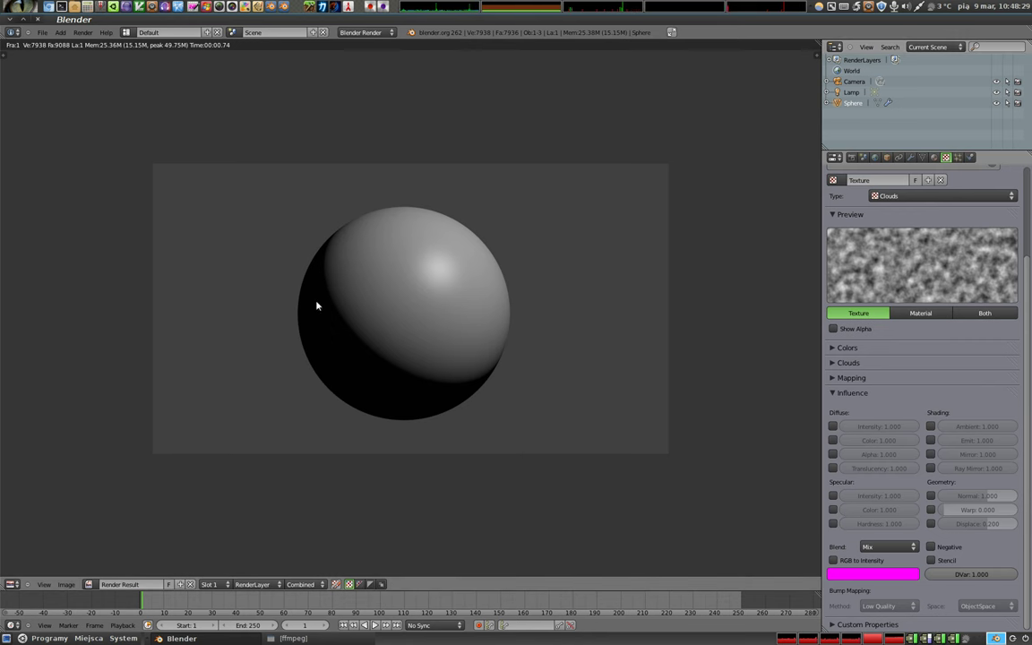
{"action": "left_click", "coordinate": [930, 426]}
{"action": "left_click_drag", "start_coordinate": [977, 426], "coordinate": [985, 431]}
{"action": "key", "text": "F12"}
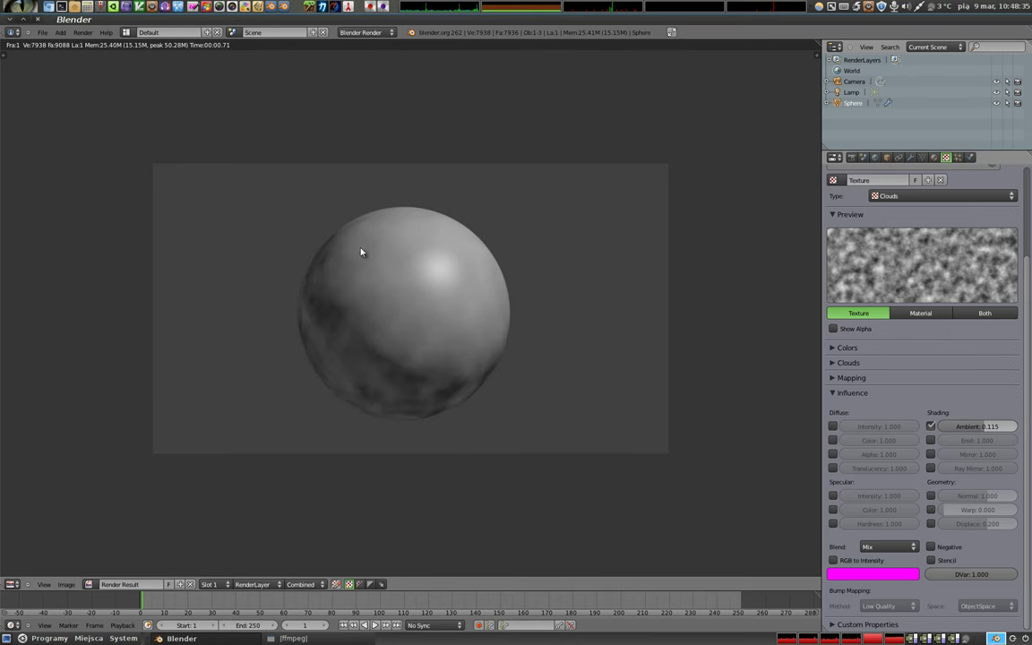
Render with negative, near-zero and slightly higher Ambient influence values to compare.
{"action": "left_click_drag", "start_coordinate": [986, 426], "coordinate": [963, 431]}
{"action": "key", "text": "F12"}
{"action": "mouse_move", "coordinate": [894, 426]}
{"action": "left_mouse_down"}
{"action": "mouse_move", "coordinate": [985, 431]}
{"action": "mouse_move", "coordinate": [973, 434]}
{"action": "left_mouse_up"}
{"action": "key", "text": "F12"}
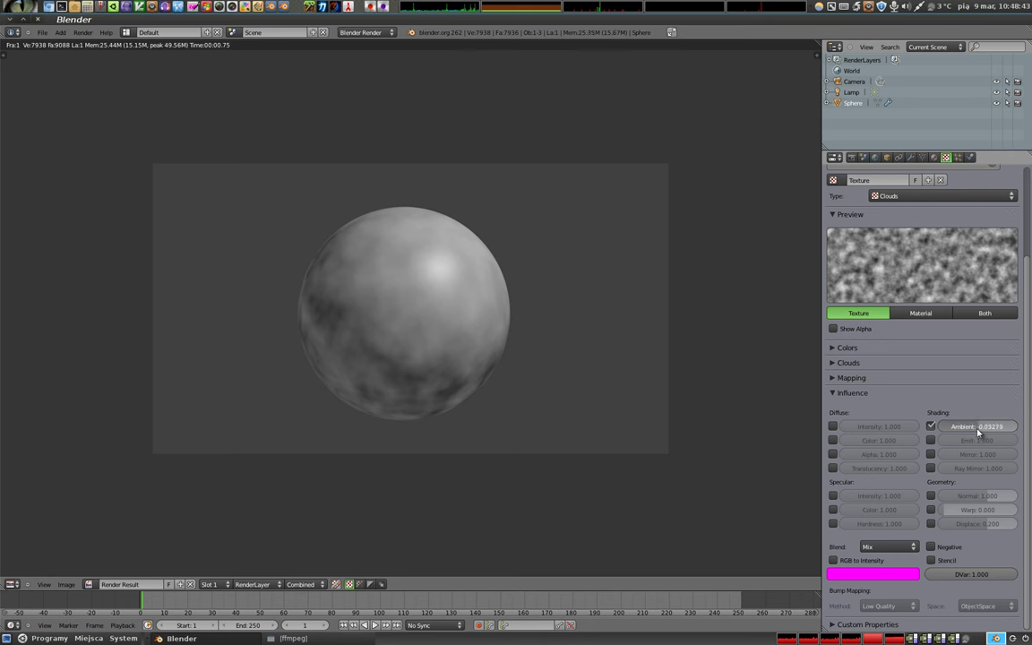
{"action": "mouse_move", "coordinate": [973, 434]}
{"action": "left_mouse_down"}
{"action": "mouse_move", "coordinate": [988, 425]}
{"action": "mouse_move", "coordinate": [942, 415]}
{"action": "left_mouse_up"}
{"action": "key", "text": "F12"}
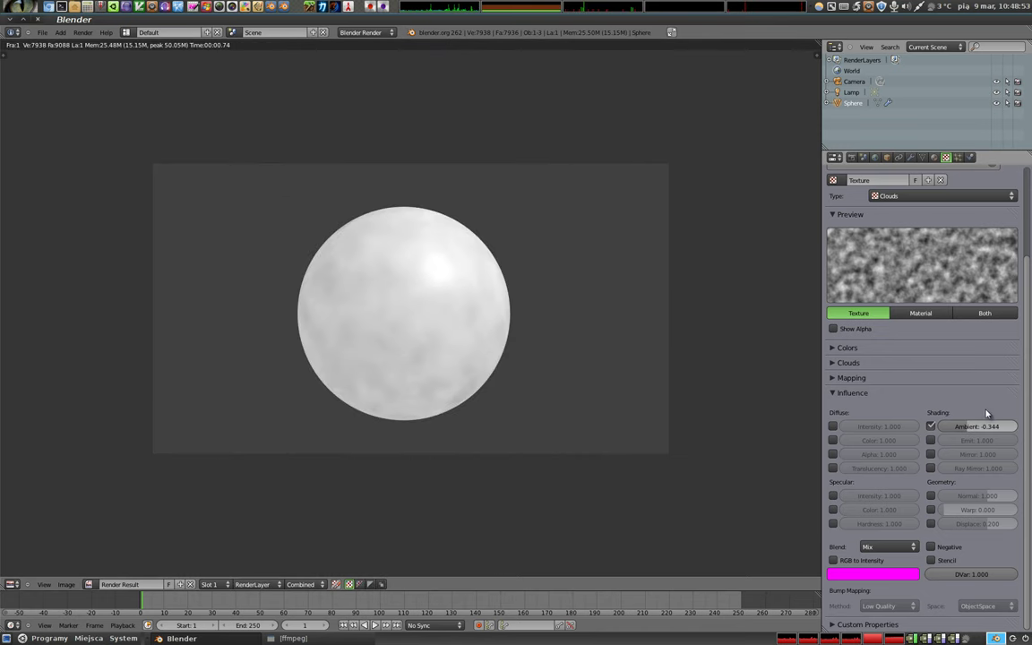
Render with Ambient influence at -0.820, then reset it to 1.000 and re-render.
{"action": "left_click_drag", "start_coordinate": [967, 434], "coordinate": [905, 433]}
{"action": "key", "text": "F12"}
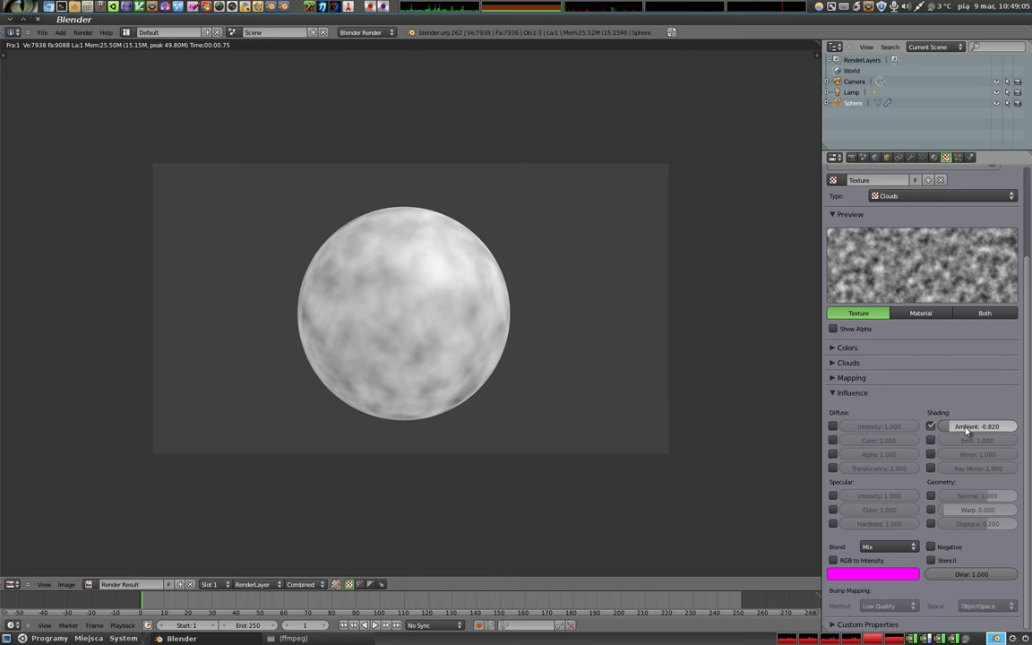
{"action": "left_click_drag", "start_coordinate": [974, 438], "coordinate": [1030, 426]}
{"action": "key", "text": "F12"}
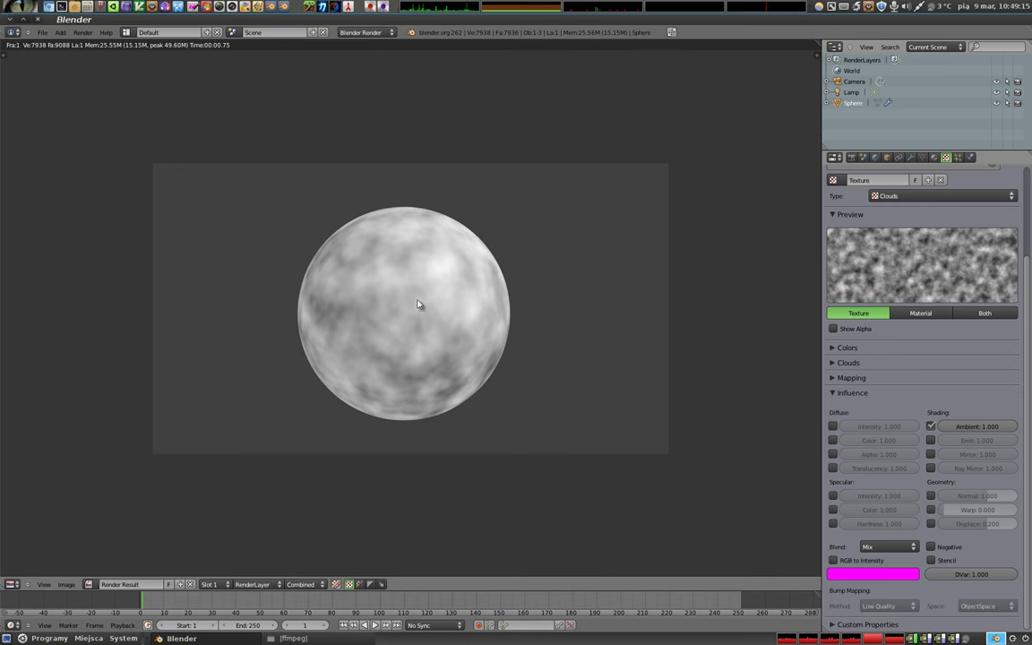
Raise the material's Ambient to 1.000 and re-render the now plain white sphere.
{"action": "left_click", "coordinate": [934, 157]}
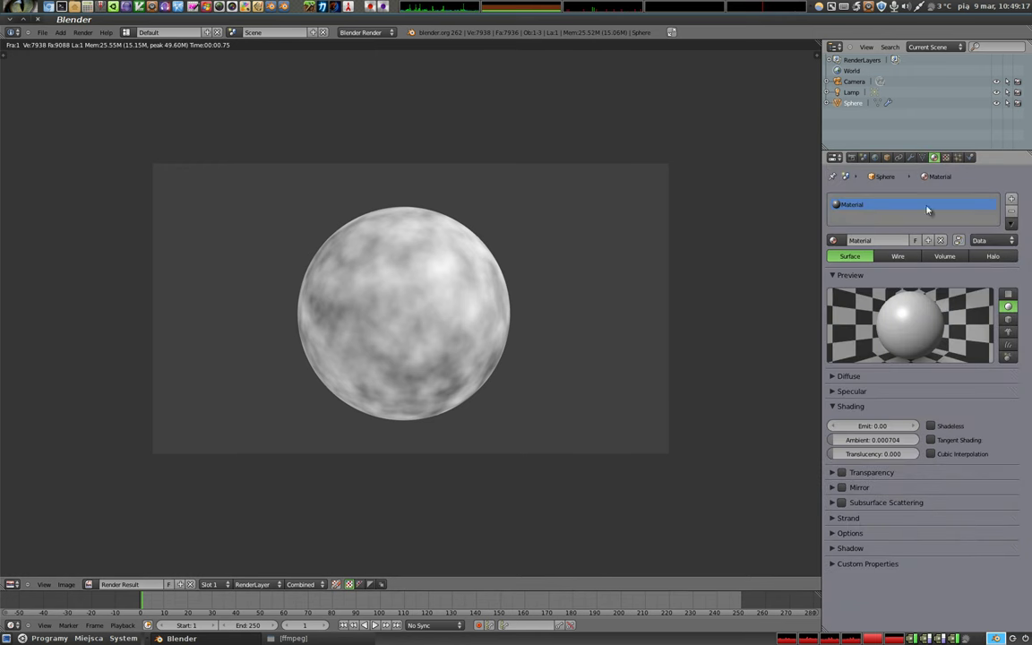
{"action": "mouse_move", "coordinate": [855, 440]}
{"action": "left_mouse_down"}
{"action": "mouse_move", "coordinate": [873, 442]}
{"action": "mouse_move", "coordinate": [858, 401]}
{"action": "left_mouse_up"}
{"action": "key", "text": "F12"}
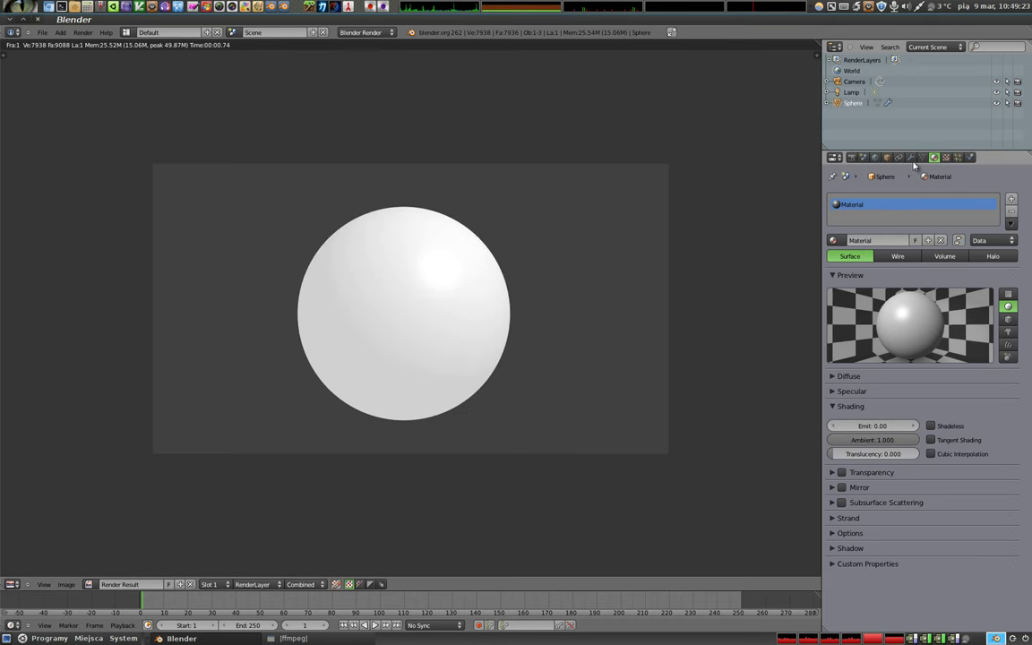
{"action": "left_click", "coordinate": [947, 159]}
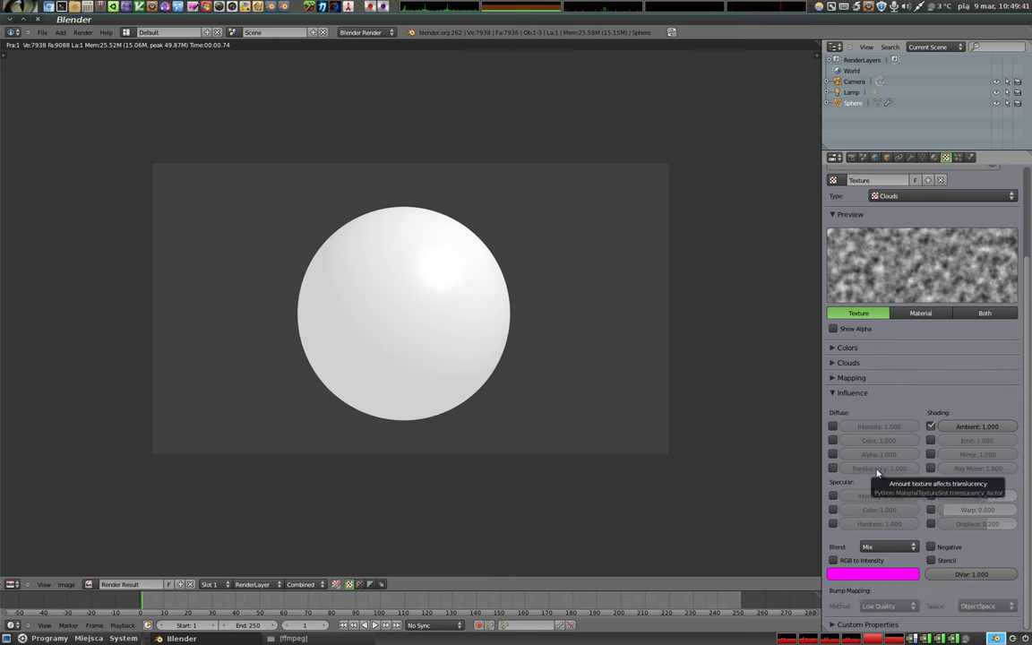
Set the texture's DVar to 0.000, reset the material Ambient, and re-render the sphere.
{"action": "left_click_drag", "start_coordinate": [1015, 578], "coordinate": [925, 579]}
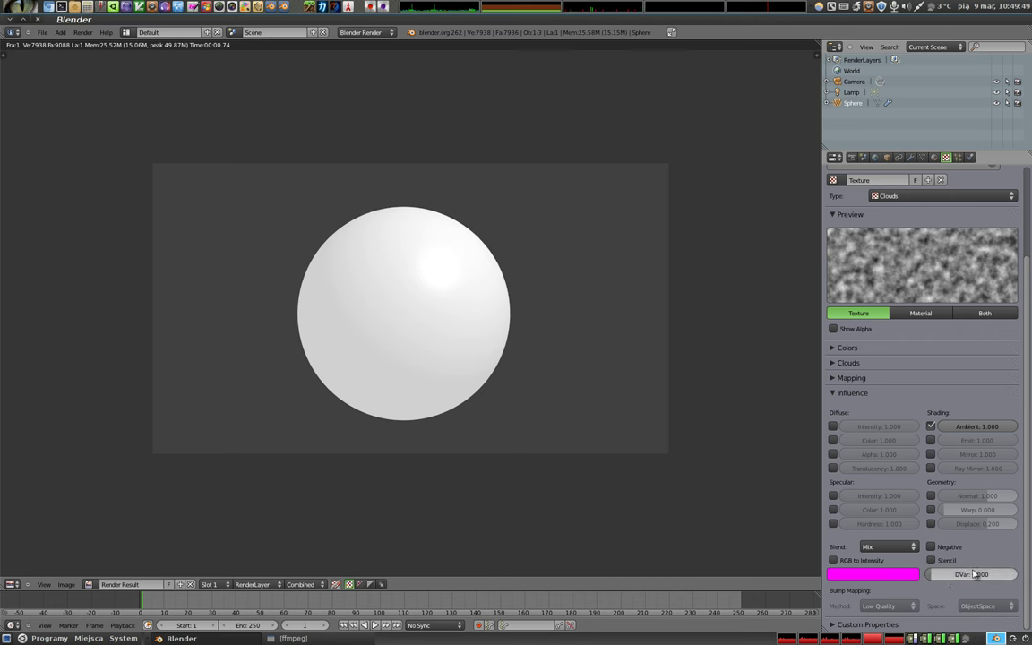
{"action": "left_click", "coordinate": [935, 158]}
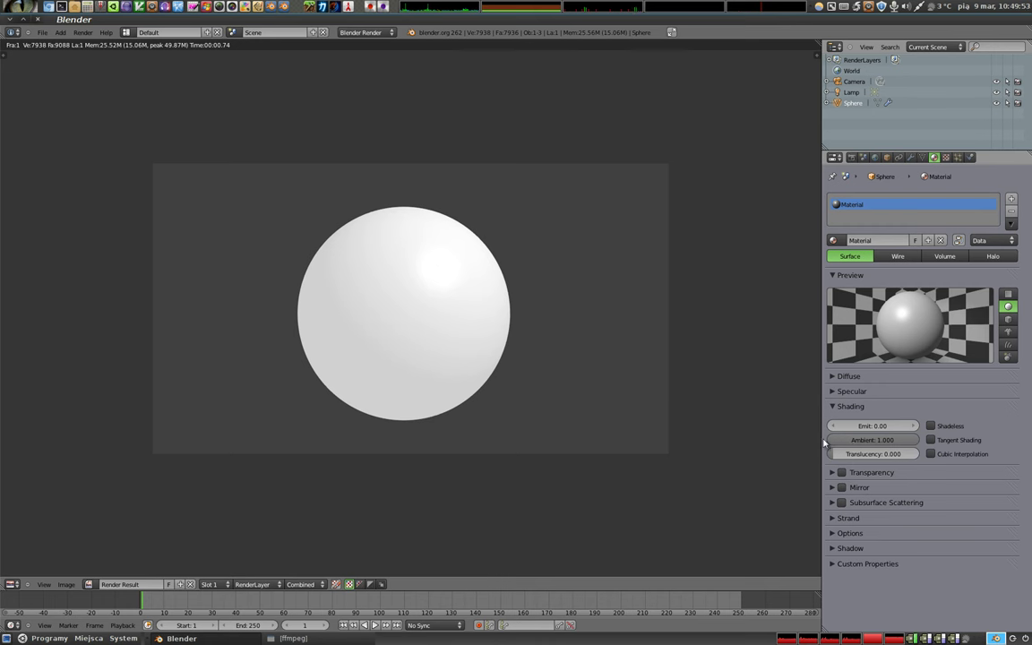
{"action": "key", "text": "BackSpace"}
{"action": "key", "text": "BackSpace"}
{"action": "left_click", "coordinate": [946, 158]}
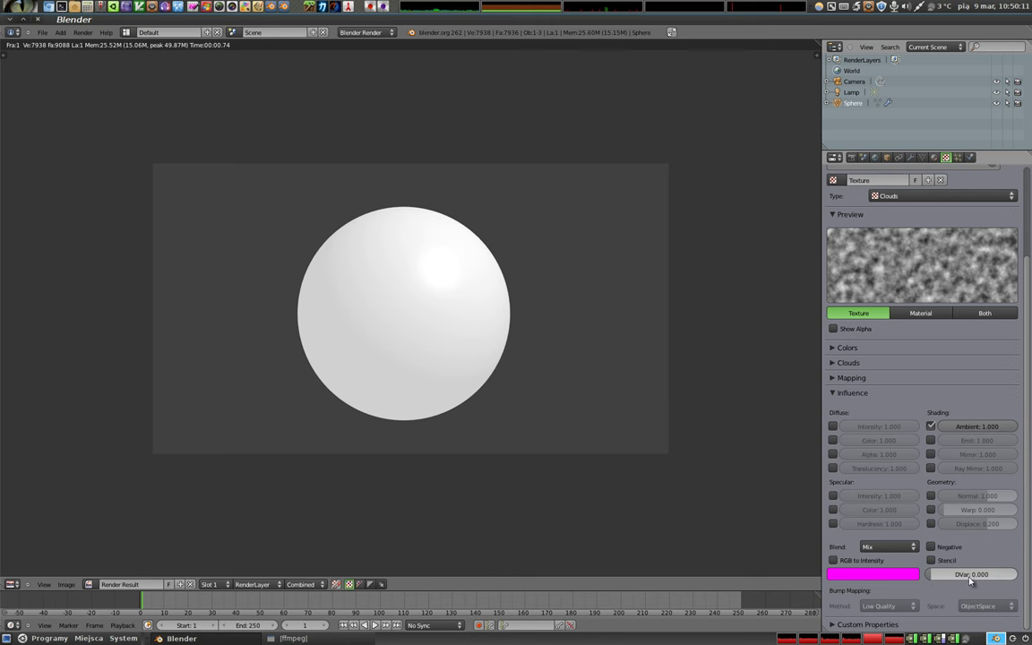
{"action": "key", "text": "F12"}
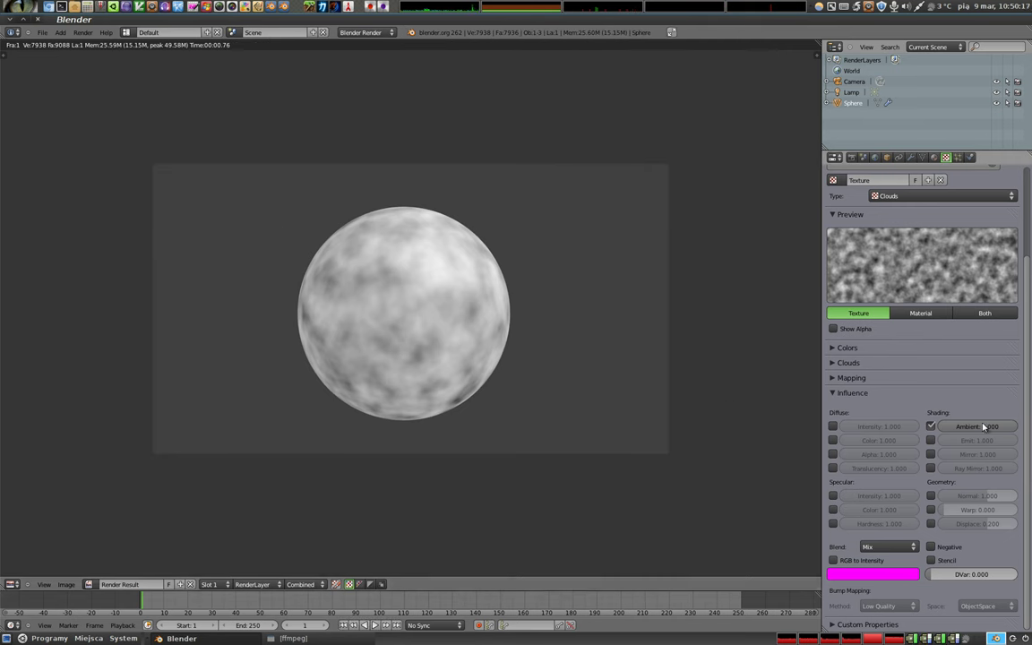
Render the sphere with the Clouds Ambient influence at 0.607, 0.295, 0.098 and 0.148.
{"action": "left_click_drag", "start_coordinate": [992, 433], "coordinate": [858, 431]}
{"action": "key", "text": "F12"}
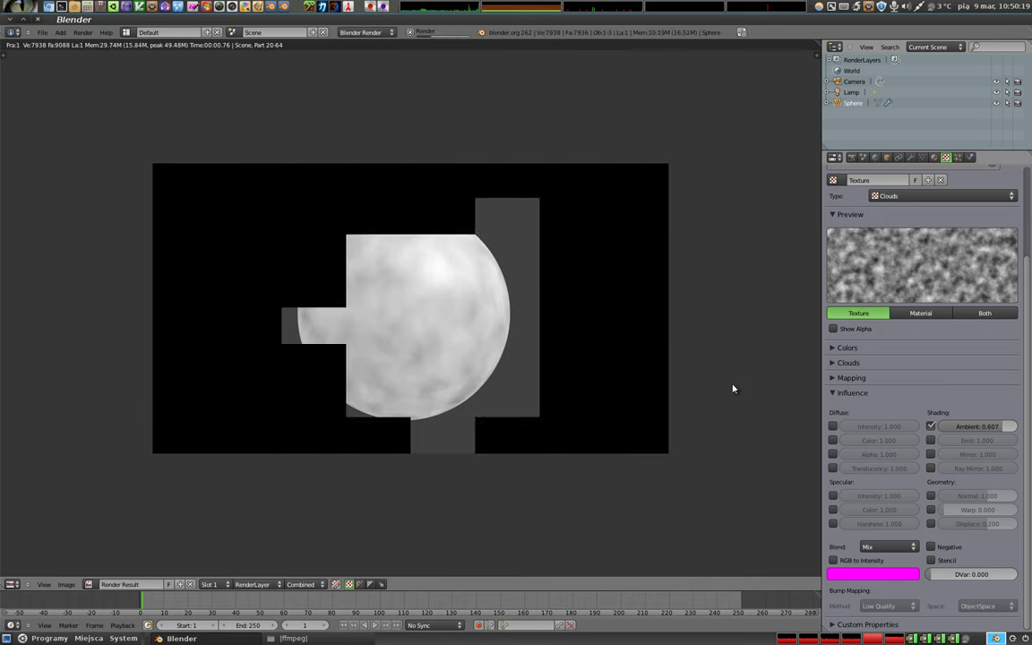
{"action": "left_click_drag", "start_coordinate": [1005, 426], "coordinate": [896, 427]}
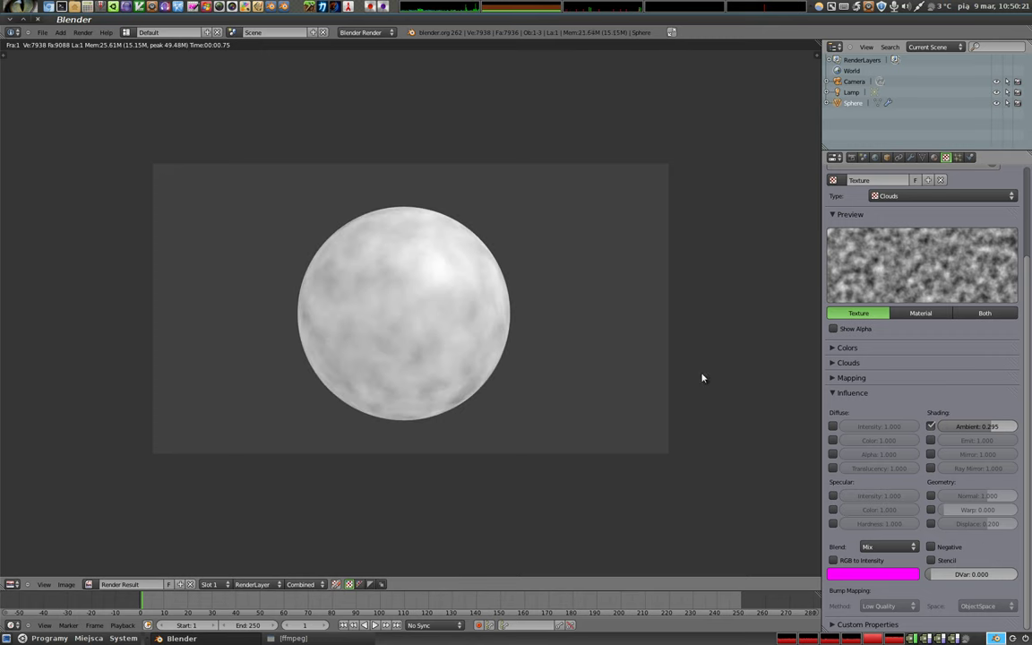
{"action": "key", "text": "F12"}
{"action": "left_click_drag", "start_coordinate": [990, 427], "coordinate": [925, 427]}
{"action": "key", "text": "F12"}
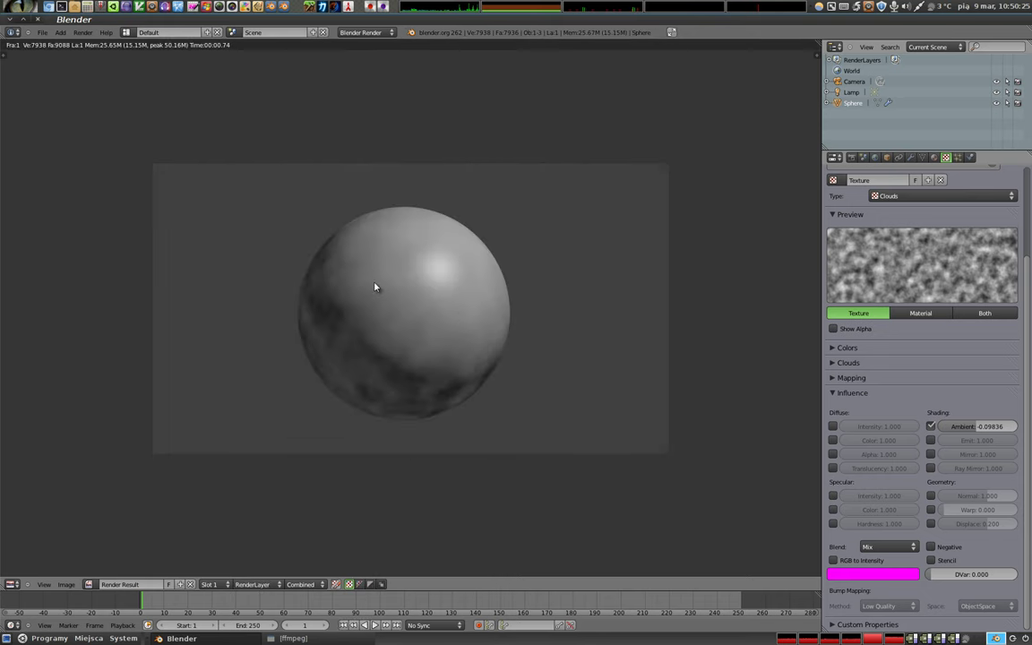
{"action": "mouse_move", "coordinate": [963, 427]}
{"action": "left_mouse_down"}
{"action": "mouse_move", "coordinate": [977, 432]}
{"action": "mouse_move", "coordinate": [952, 417]}
{"action": "mouse_move", "coordinate": [976, 427]}
{"action": "left_mouse_up"}
{"action": "key", "text": "F12"}
{"action": "key", "text": "F12"}
{"action": "key", "text": "F12"}
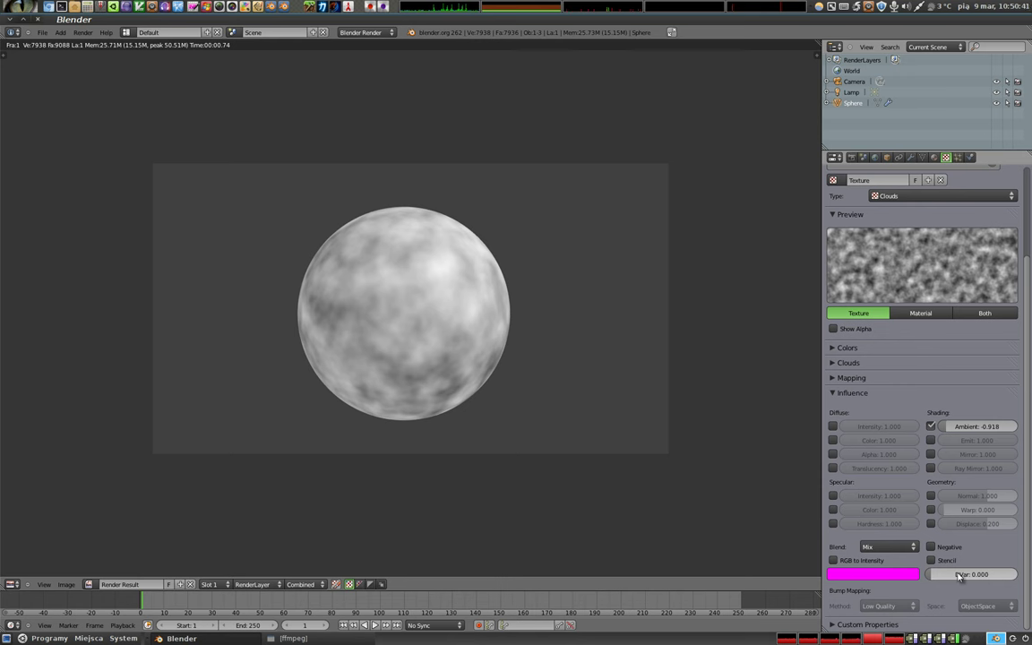
Turn off the Clouds texture's Ambient influence and re-render the plain white sphere.
{"action": "left_click", "coordinate": [934, 428]}
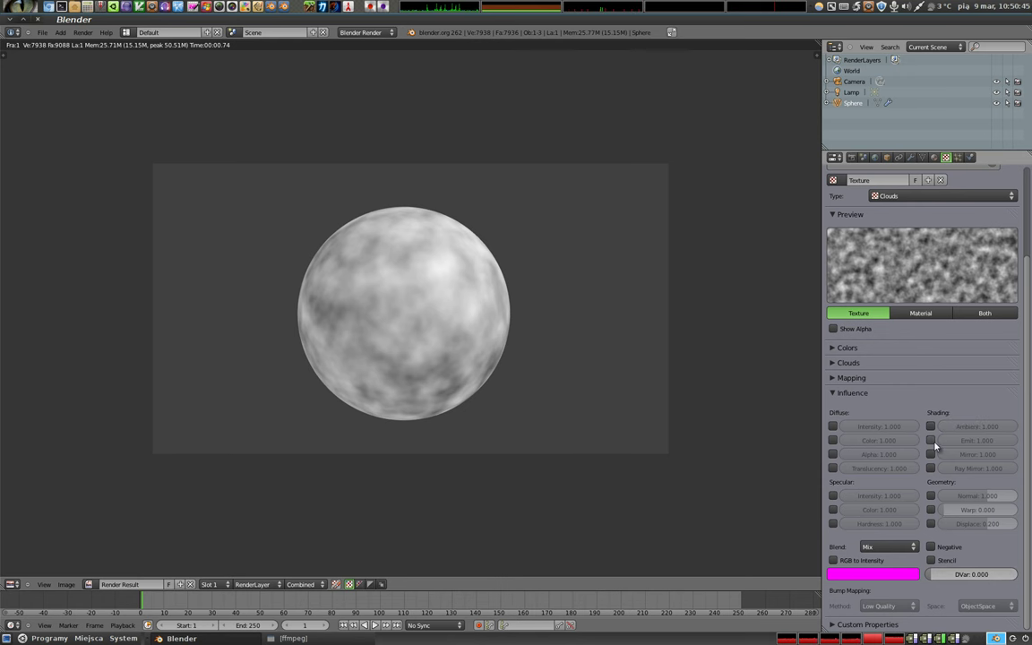
{"action": "key", "text": "F12"}
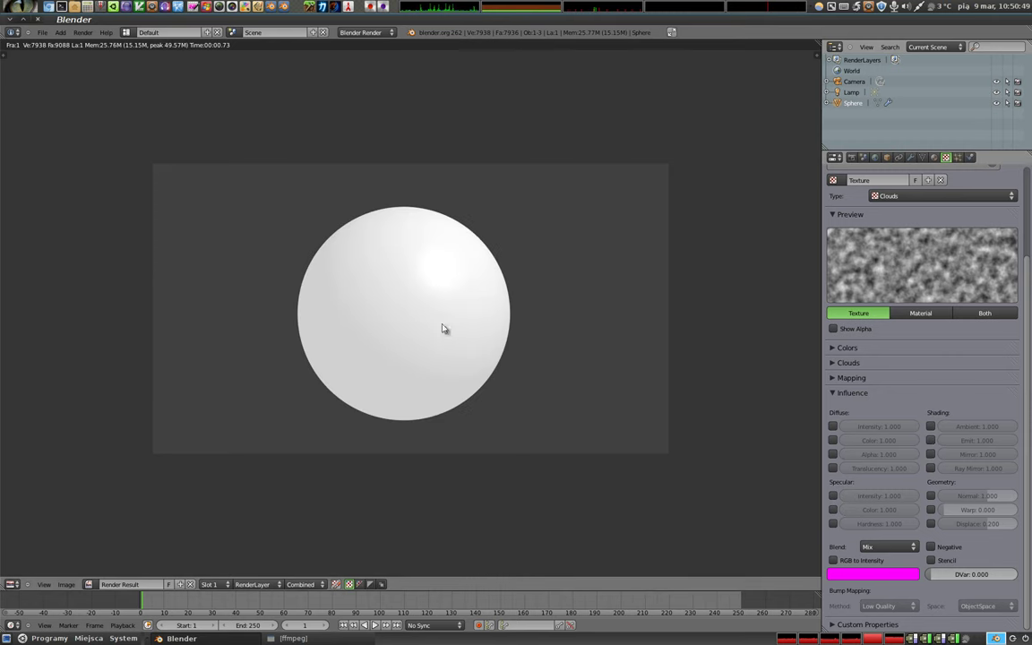
{"action": "key", "text": "F12"}
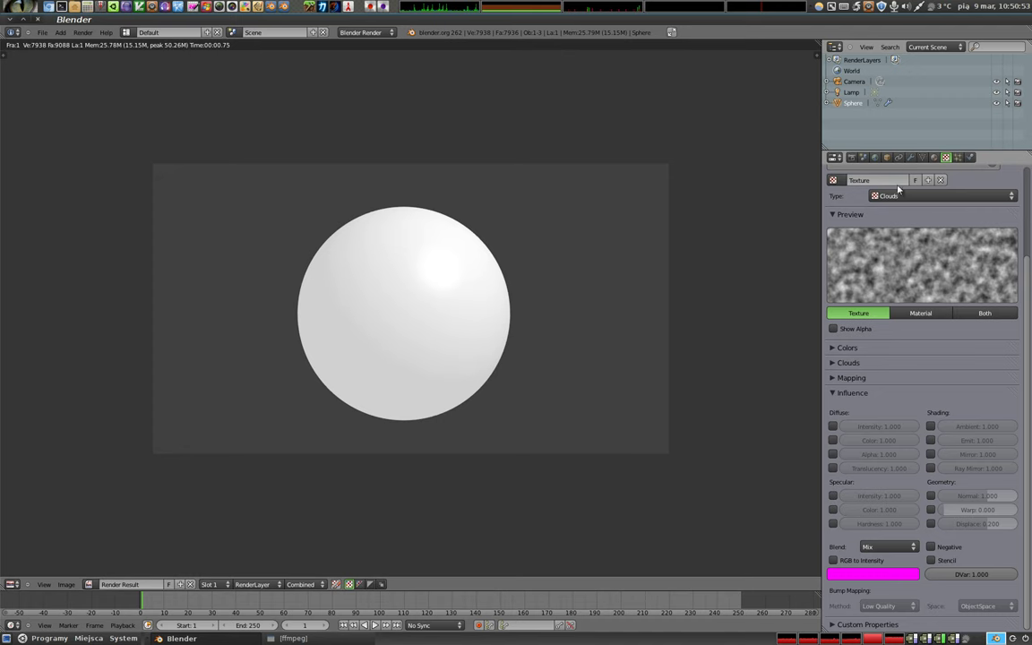
{"action": "left_click", "coordinate": [933, 157]}
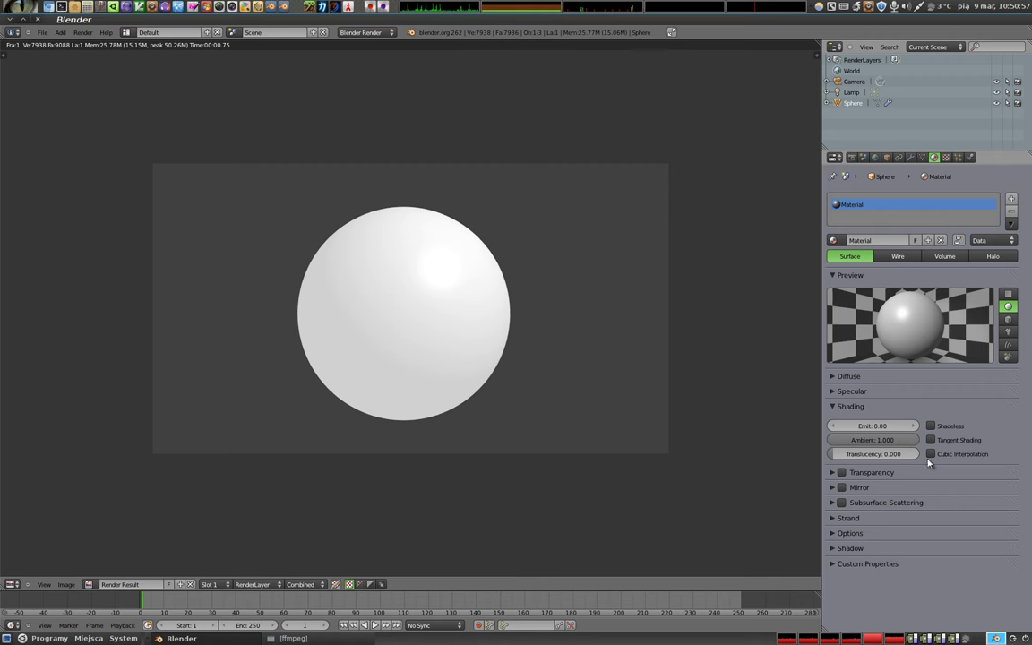
{"action": "key", "text": "F12"}
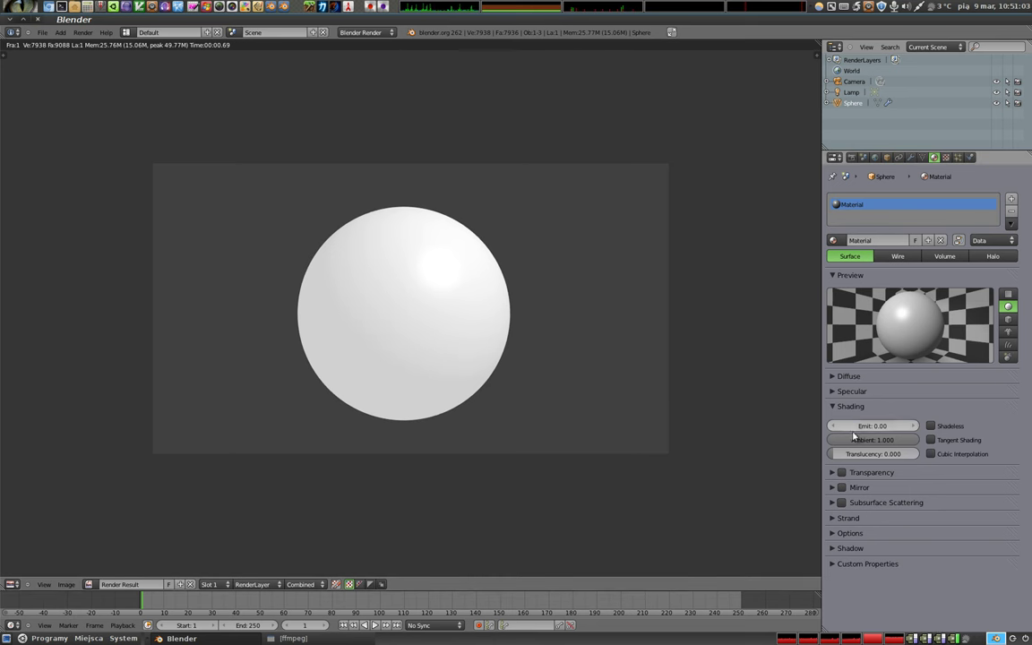
{"action": "left_click", "coordinate": [948, 159]}
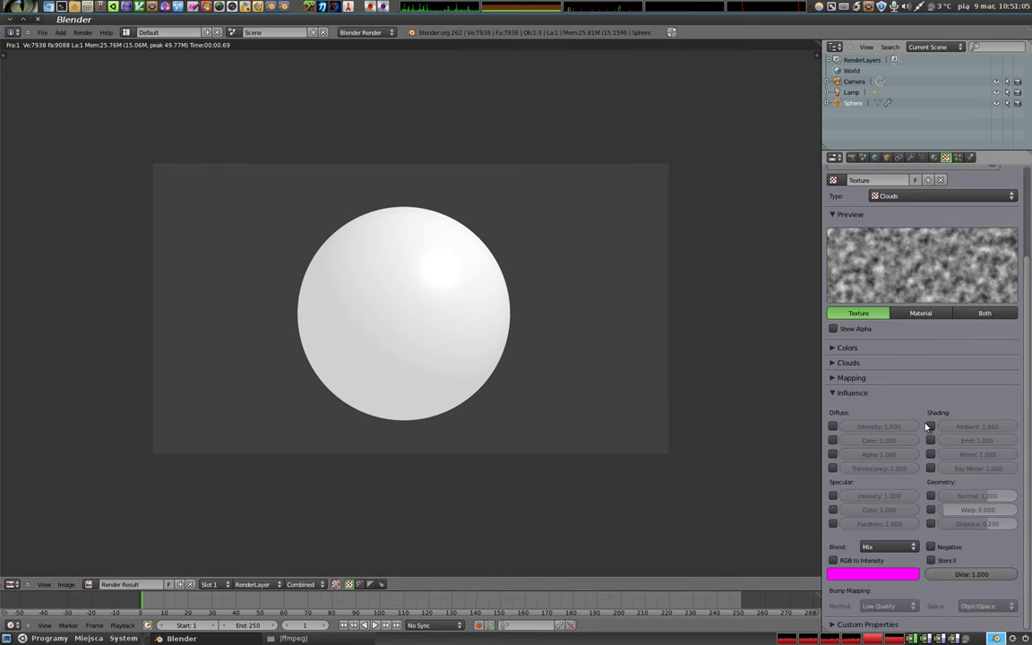
{"action": "key", "text": "F12"}
Remove the Clouds texture and replace the sphere's material with a fresh one.
{"action": "left_click", "coordinate": [939, 180]}
{"action": "key", "text": "F12"}
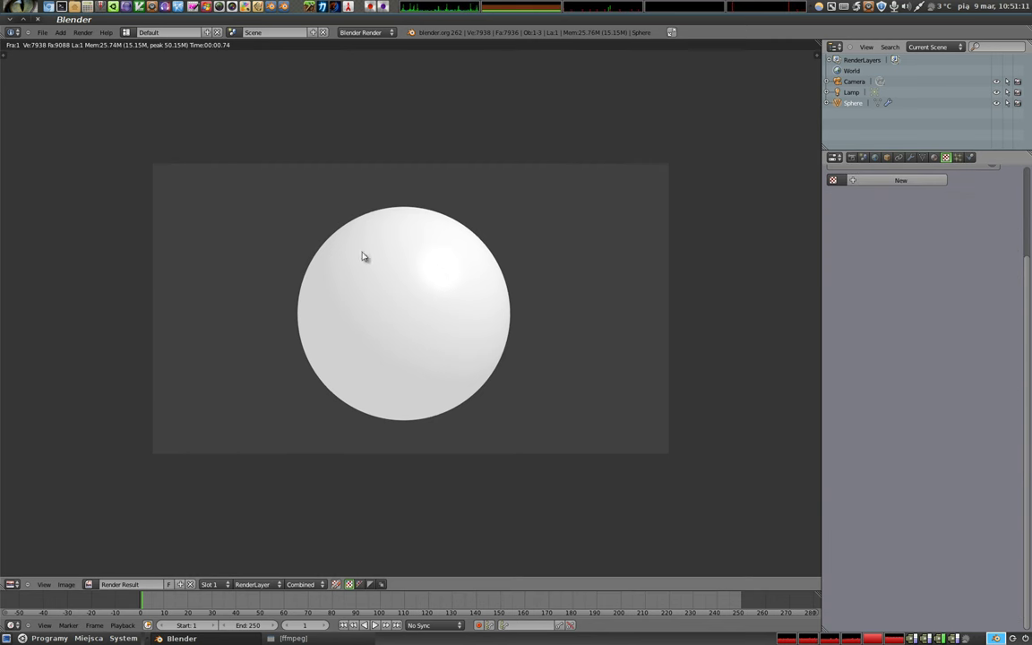
{"action": "scroll", "coordinate": [898, 329], "scroll_direction": "up", "scroll_amount": 3}
{"action": "left_click", "coordinate": [935, 157]}
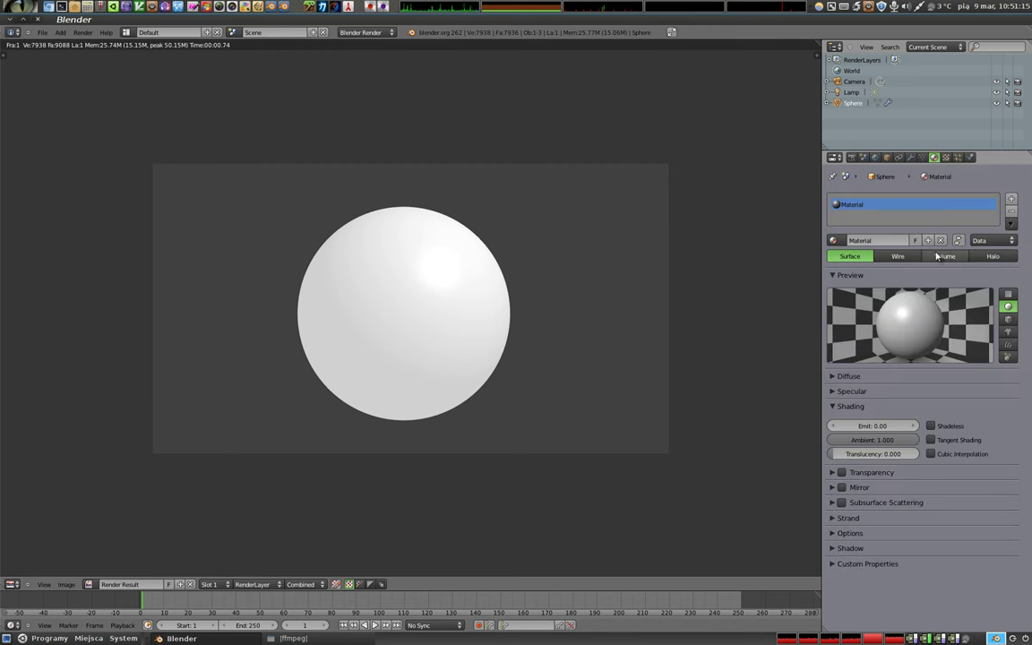
{"action": "left_click", "coordinate": [940, 240]}
{"action": "key", "text": "F12"}
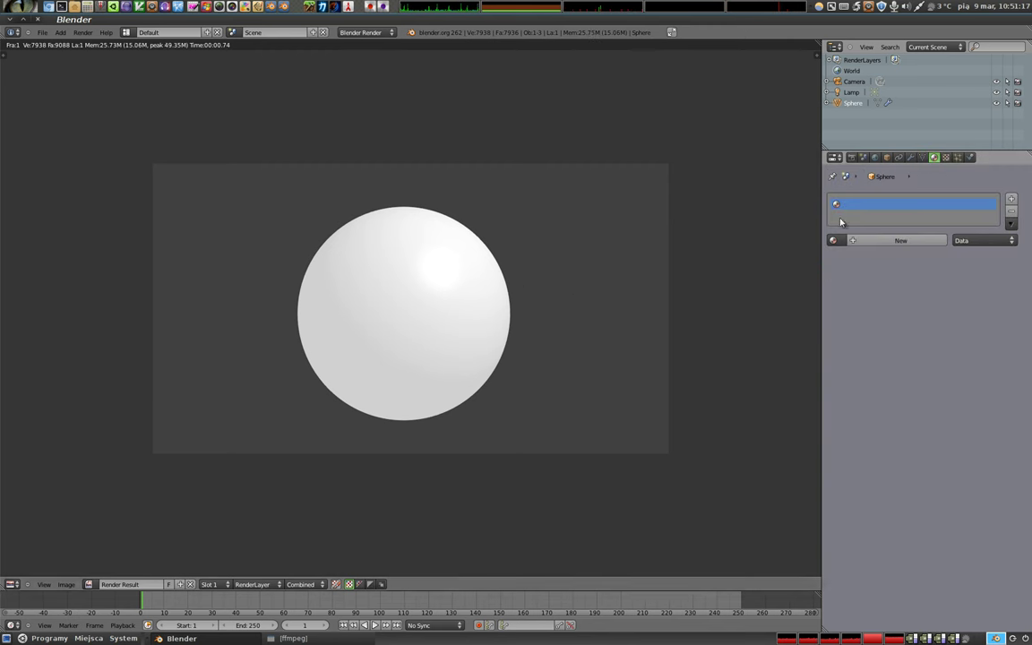
{"action": "left_click", "coordinate": [903, 242]}
{"action": "key", "text": "F12"}
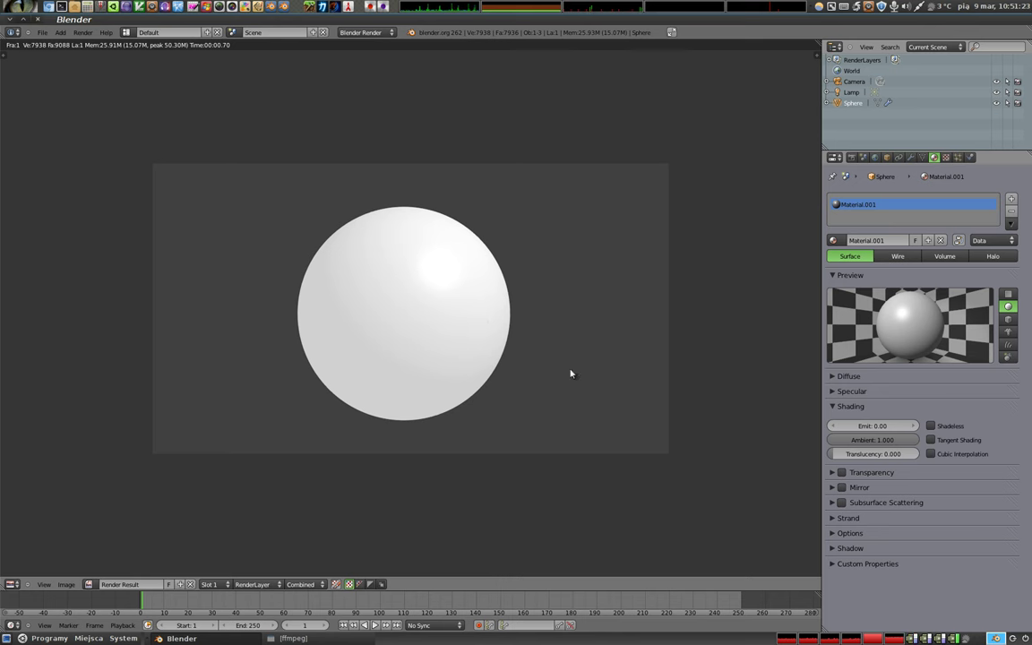
Switch off Environment Lighting in the World settings and re-render the darker sphere.
{"action": "left_click", "coordinate": [876, 157]}
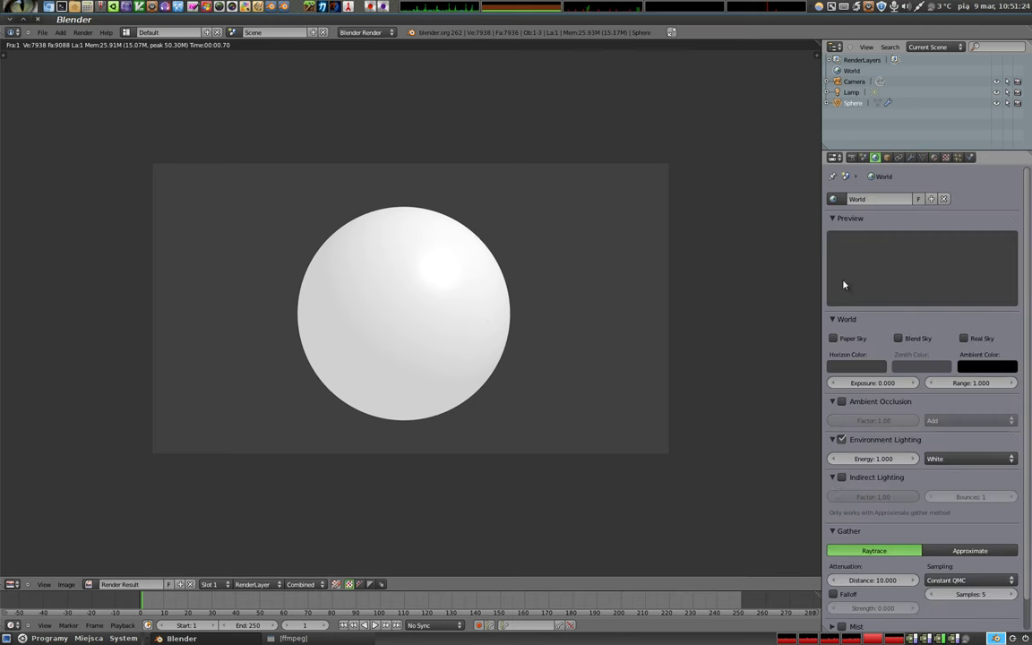
{"action": "left_click", "coordinate": [840, 439]}
{"action": "key", "text": "F12"}
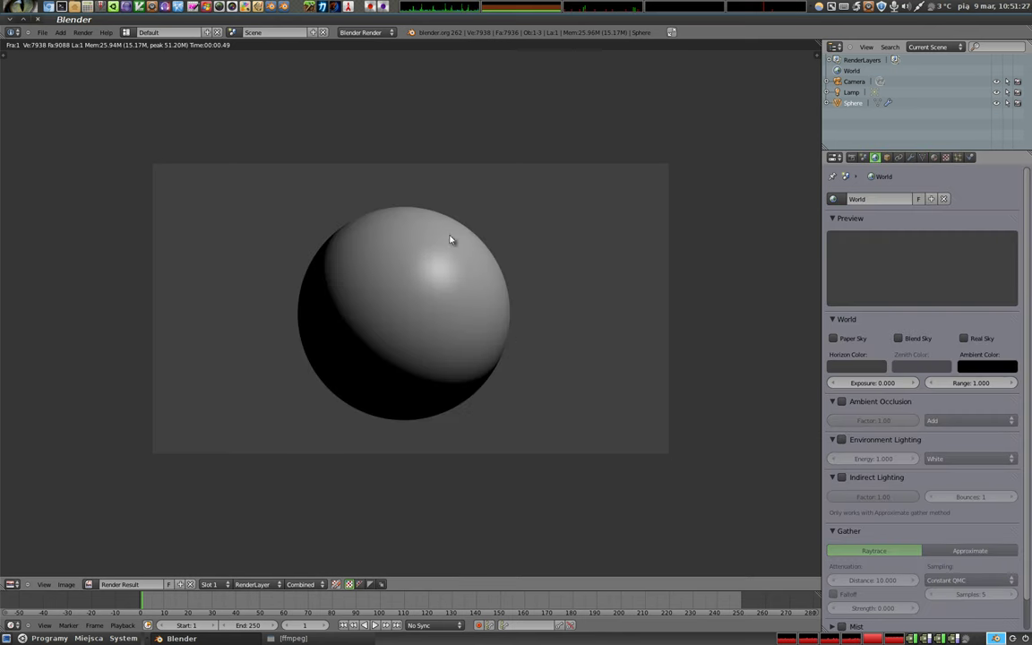
{"action": "left_click", "coordinate": [933, 157]}
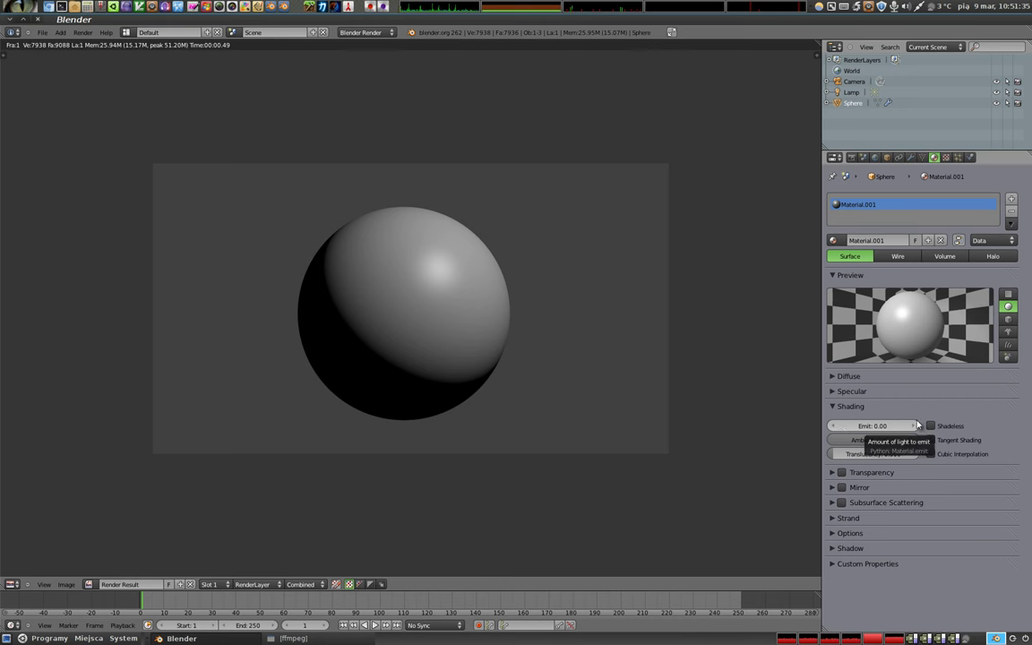
Add a new Clouds texture and compare renders with Diffuse Color influence off and on.
{"action": "left_click", "coordinate": [946, 157]}
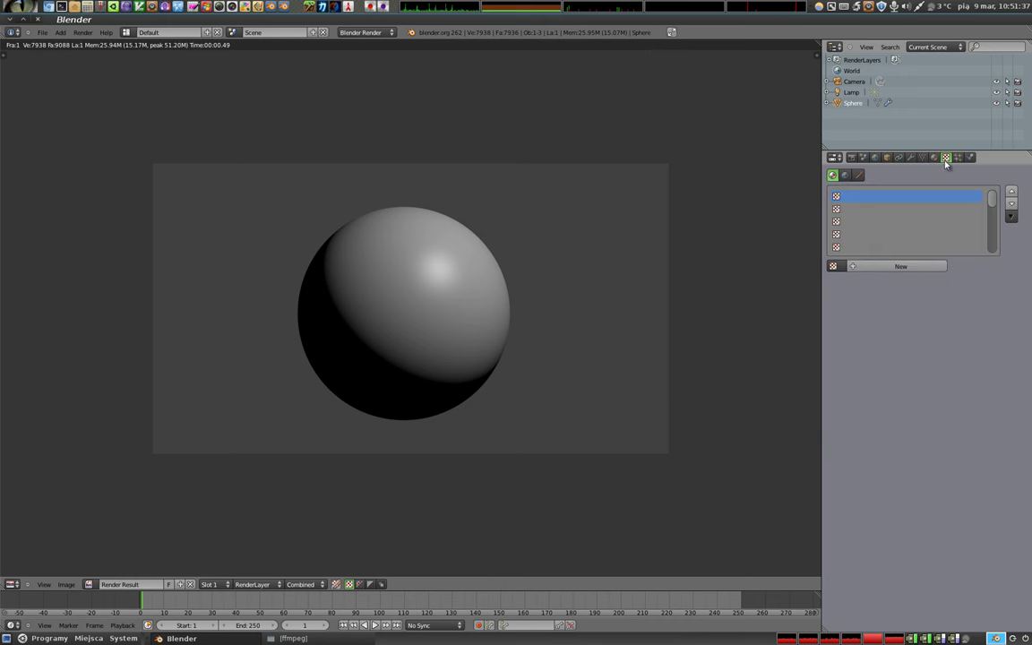
{"action": "left_click", "coordinate": [901, 291]}
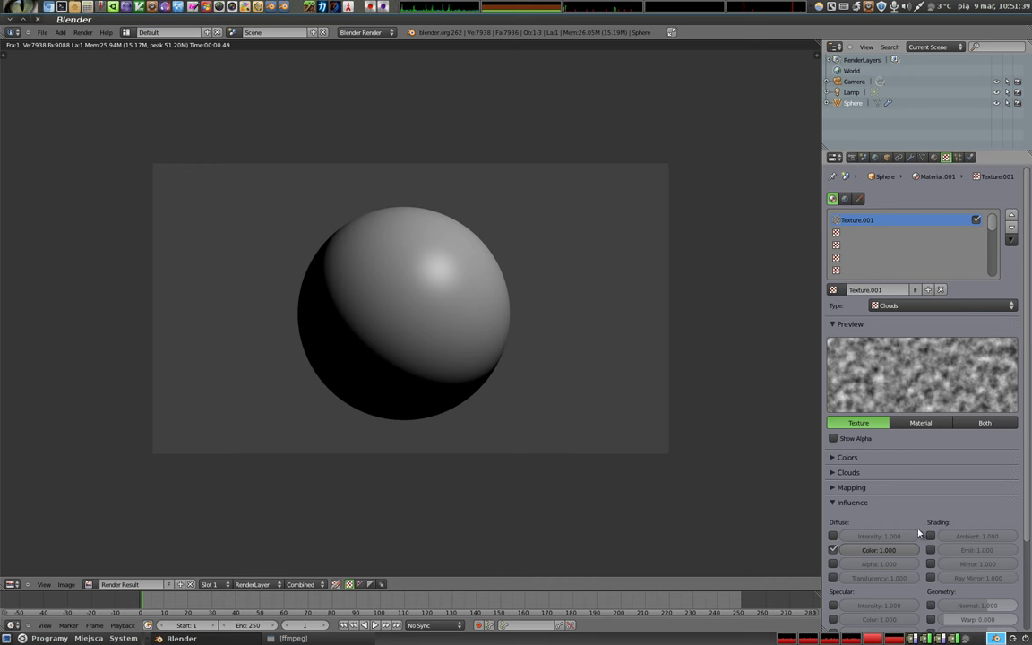
{"action": "scroll", "coordinate": [918, 533], "scroll_direction": "down", "scroll_amount": 2}
{"action": "key", "text": "F12"}
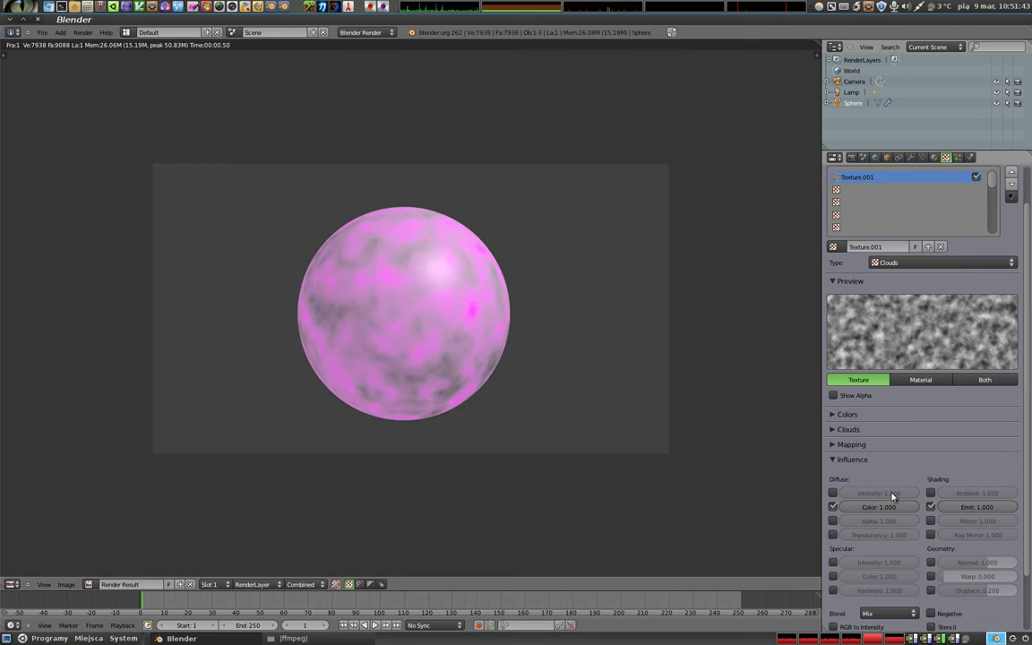
{"action": "left_click", "coordinate": [833, 507]}
{"action": "key", "text": "F12"}
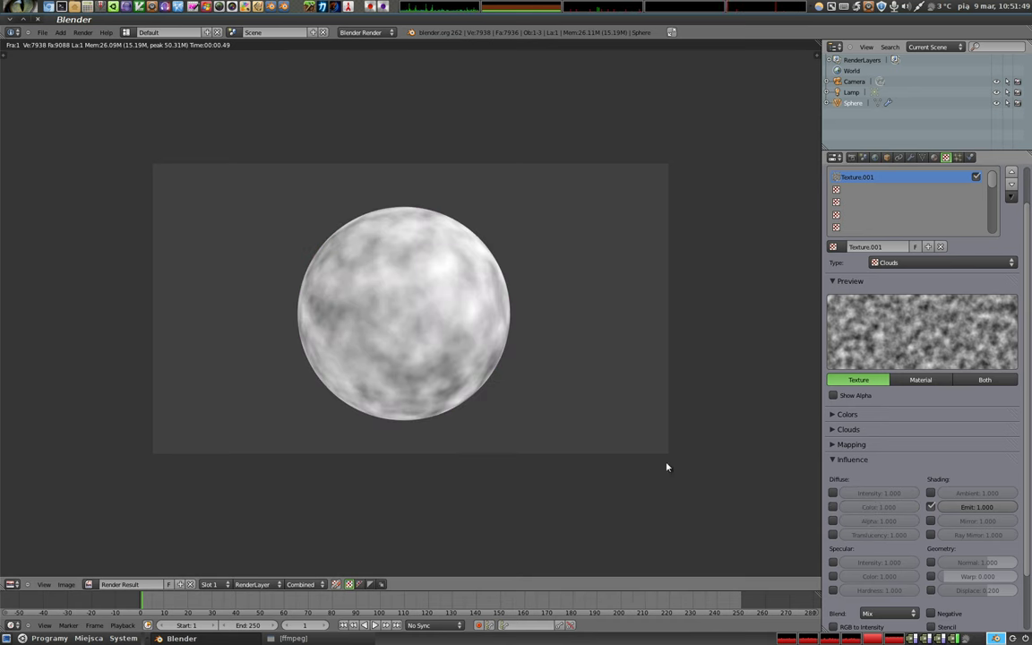
{"action": "left_click", "coordinate": [833, 507]}
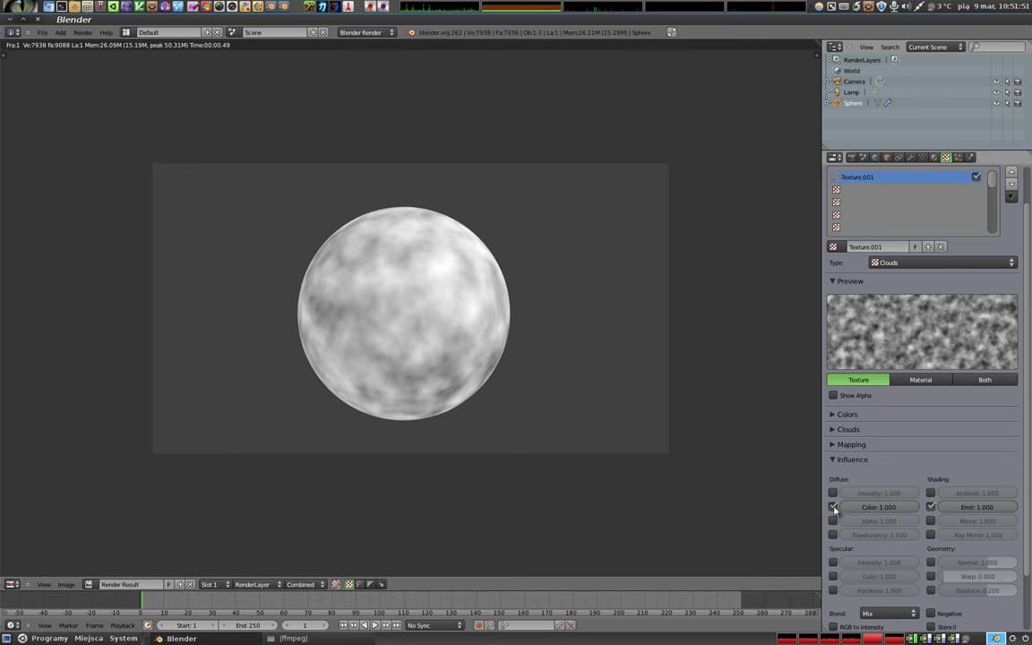
{"action": "key", "text": "F12"}
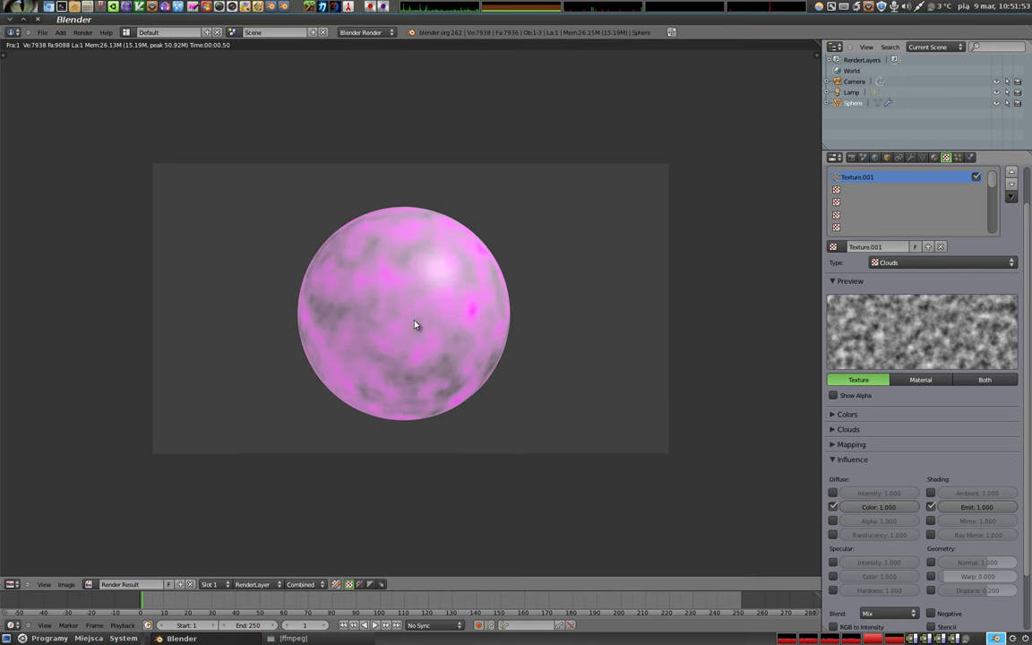
Disable Diffuse Color influence, set Emit influence to 0.06557, and render.
{"action": "key", "text": "F12"}
{"action": "left_click", "coordinate": [833, 507]}
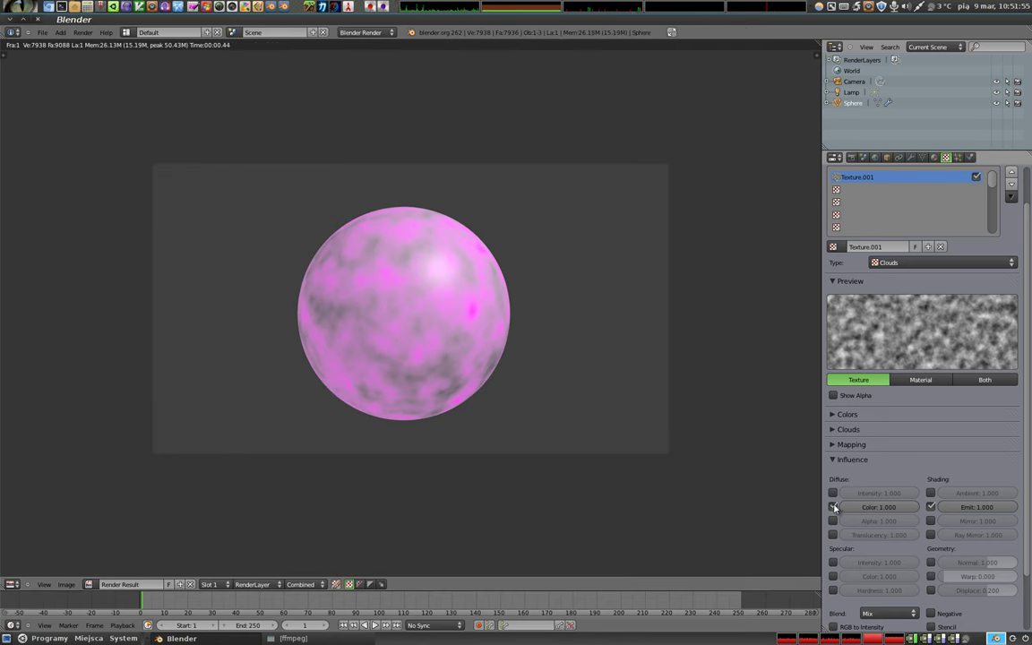
{"action": "left_click_drag", "start_coordinate": [982, 518], "coordinate": [950, 518]}
{"action": "key", "text": "F12"}
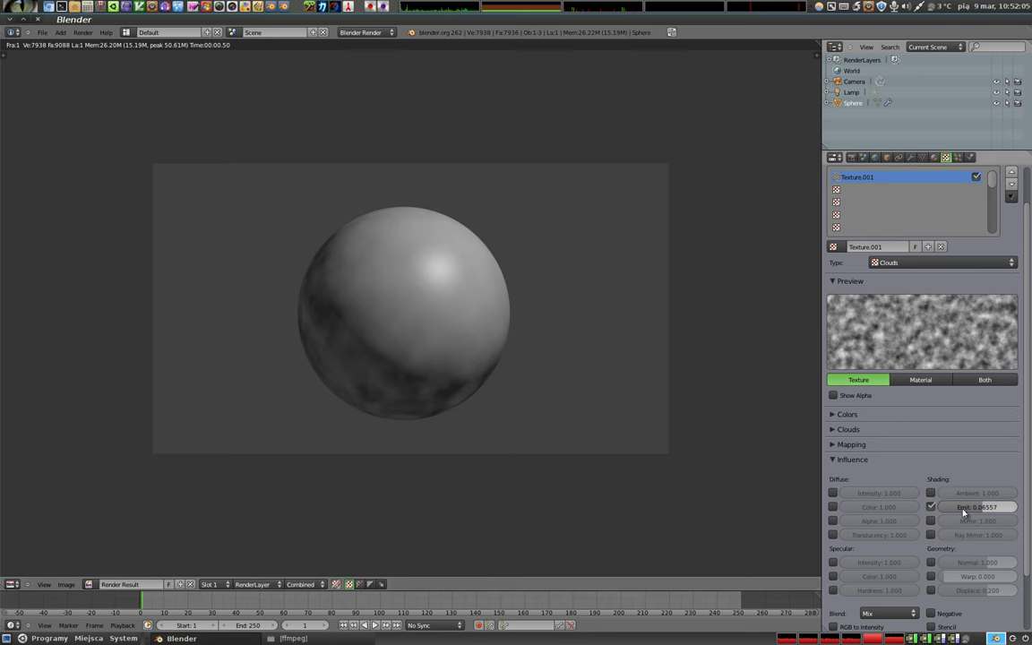
Push the Clouds texture's Emit influence down to -1.000, rendering the increasingly mottled sphere.
{"action": "mouse_move", "coordinate": [979, 506]}
{"action": "left_mouse_down"}
{"action": "mouse_move", "coordinate": [968, 511]}
{"action": "mouse_move", "coordinate": [858, 456]}
{"action": "left_mouse_up"}
{"action": "key", "text": "F12"}
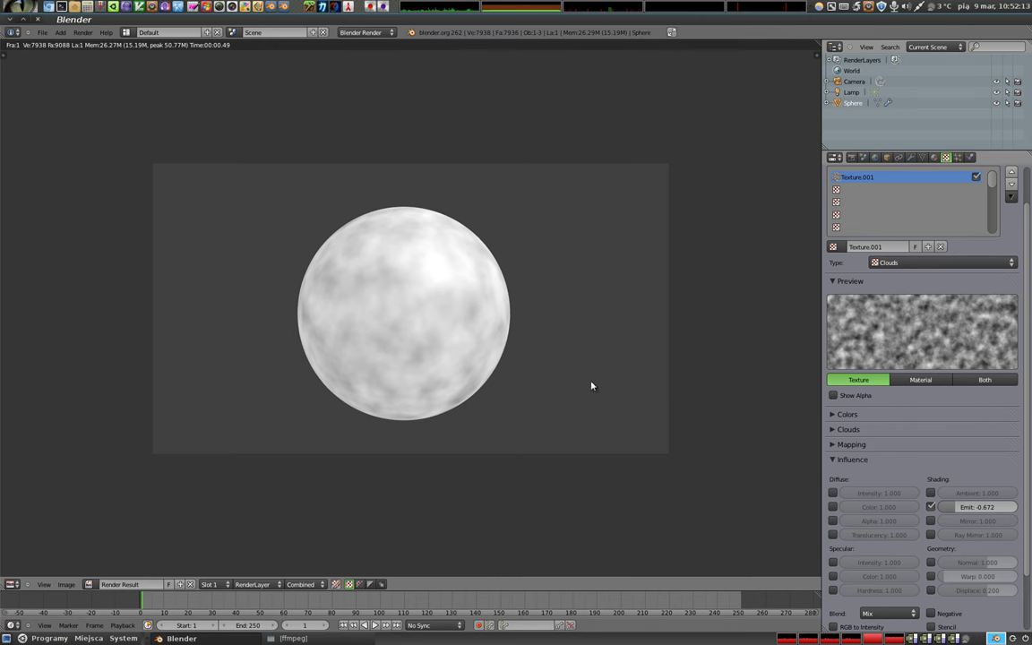
{"action": "left_click_drag", "start_coordinate": [955, 508], "coordinate": [732, 422]}
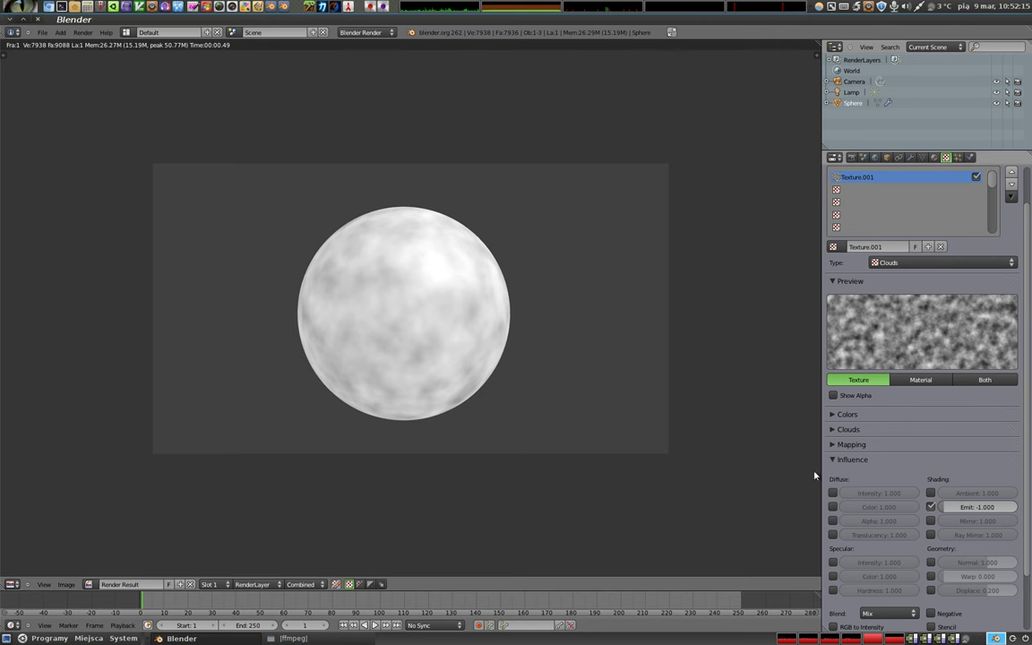
{"action": "key", "text": "F12"}
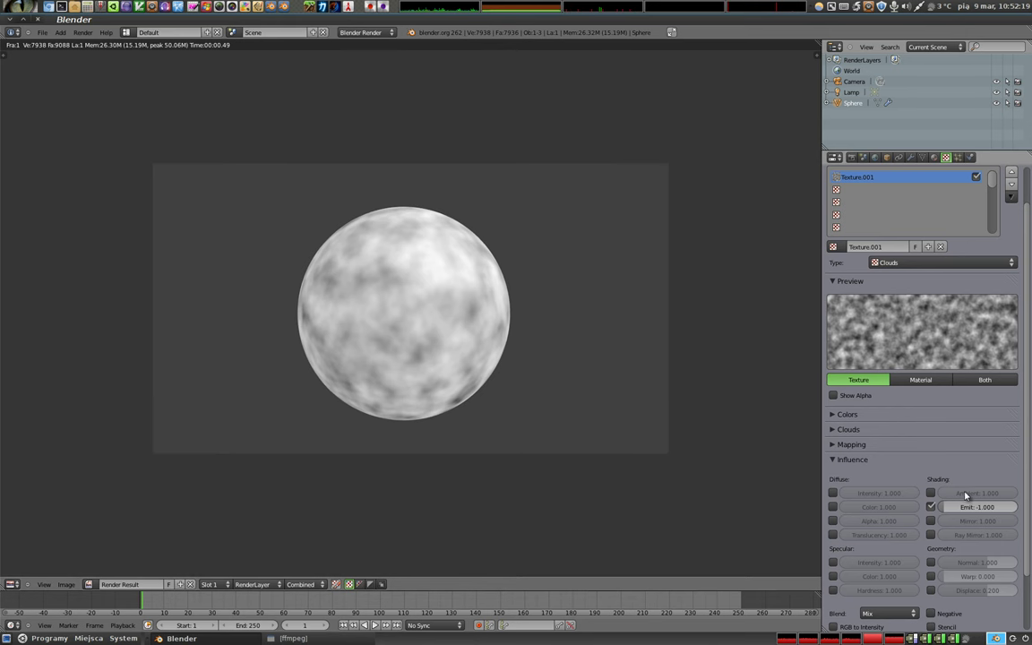
{"action": "left_click", "coordinate": [875, 158]}
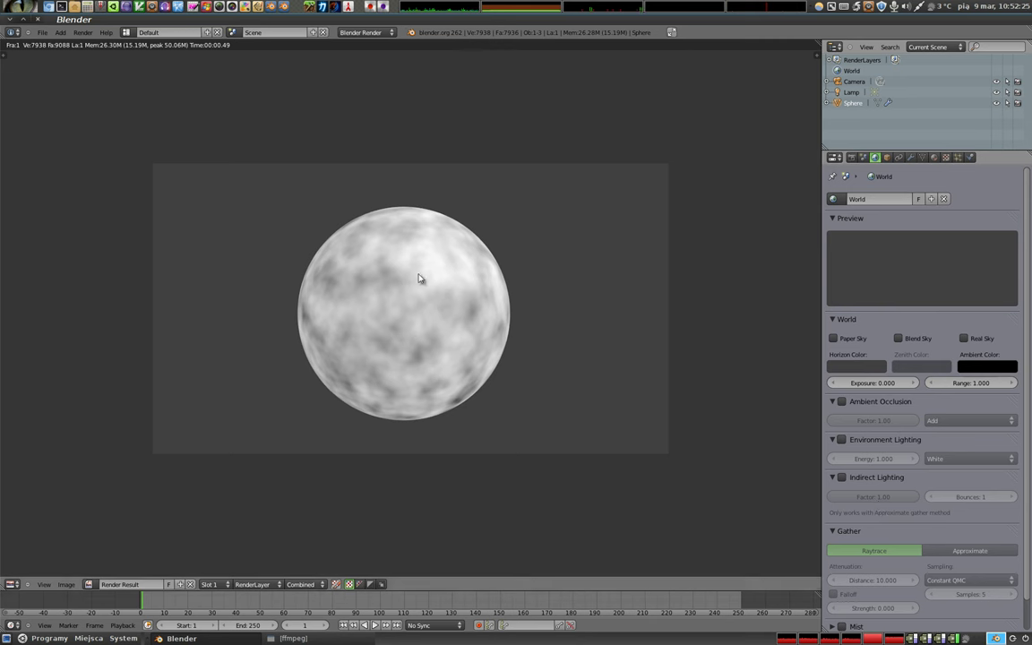
Set the Clouds texture's DVar to 0.000 and render.
{"action": "left_click", "coordinate": [936, 158]}
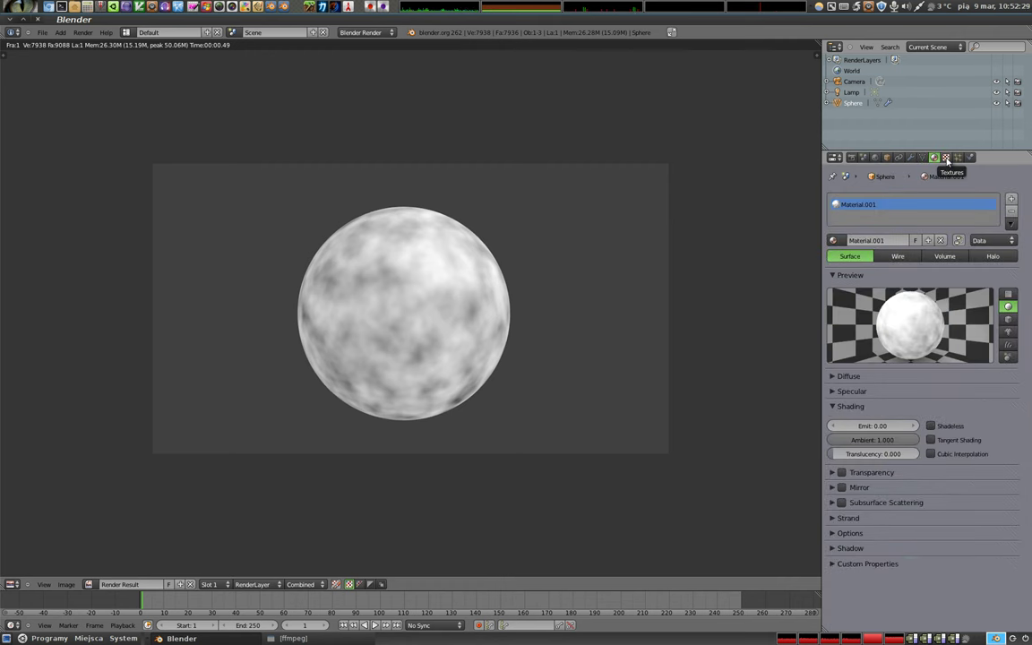
{"action": "left_click", "coordinate": [946, 159]}
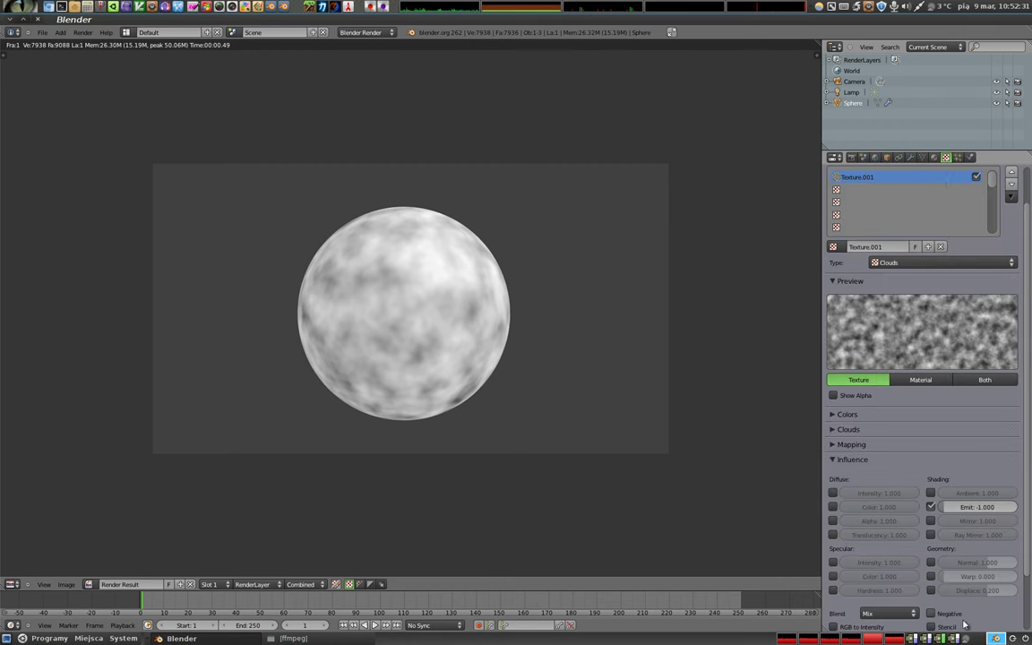
{"action": "scroll", "coordinate": [963, 502], "scroll_direction": "down", "scroll_amount": 3}
{"action": "left_click", "coordinate": [990, 575]}
{"action": "type", "text": "0"}
{"action": "key", "text": "Return"}
{"action": "key", "text": "F12"}
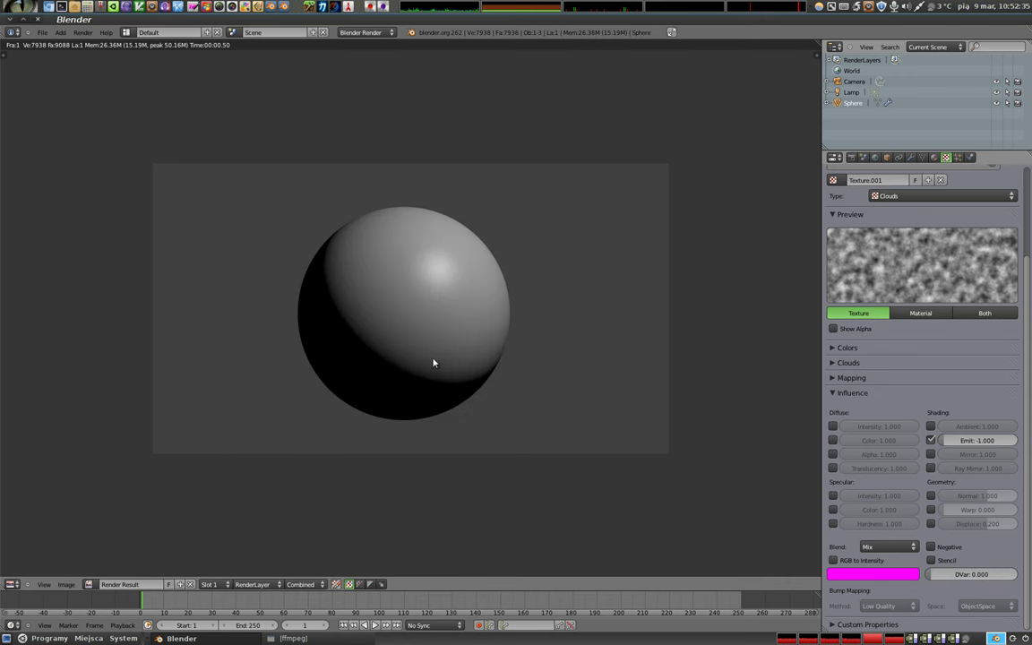
Raise Emit influence to 1.000 and DVar to 1.000 with renders, then disable Emit influence.
{"action": "left_click_drag", "start_coordinate": [915, 440], "coordinate": [1003, 439]}
{"action": "key", "text": "F12"}
{"action": "key", "text": "F12"}
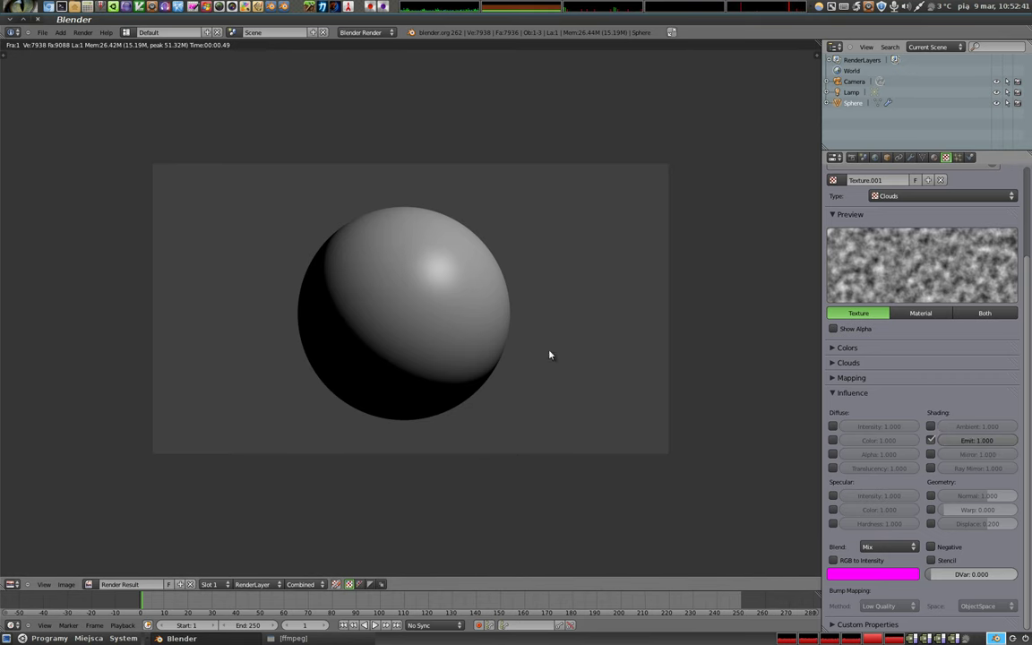
{"action": "left_click_drag", "start_coordinate": [950, 574], "coordinate": [1027, 581]}
{"action": "key", "text": "F12"}
{"action": "key", "text": "F12"}
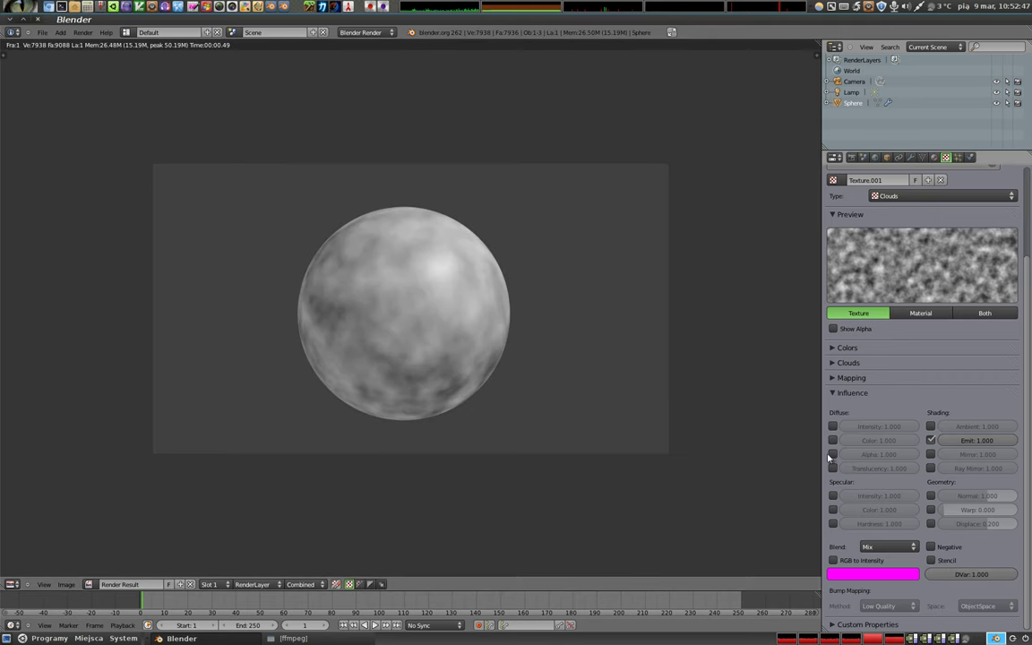
{"action": "key", "text": "F12"}
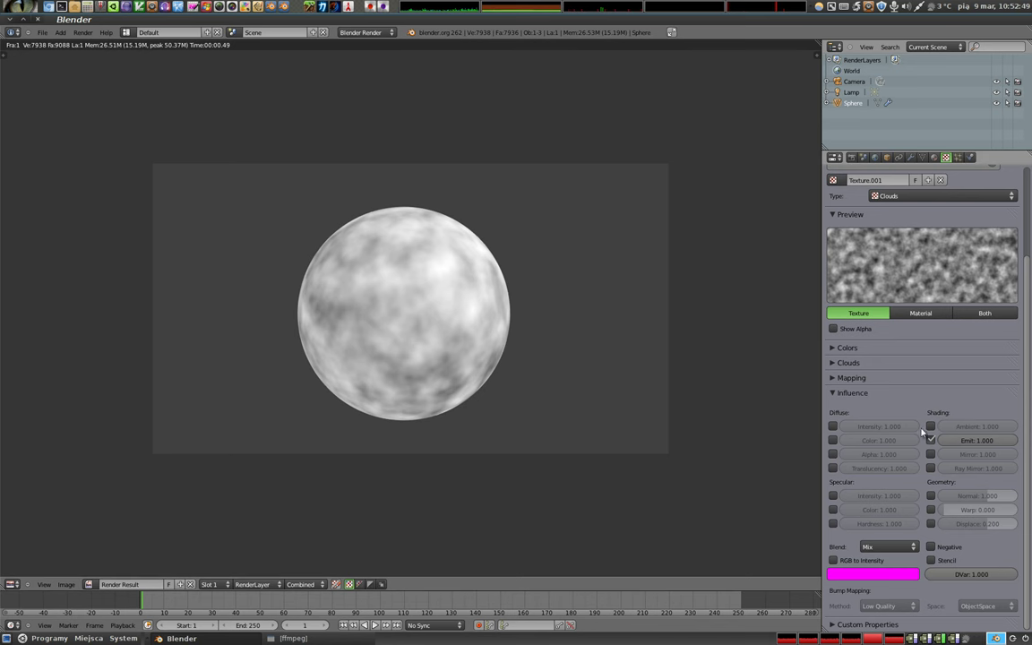
{"action": "left_click", "coordinate": [931, 444]}
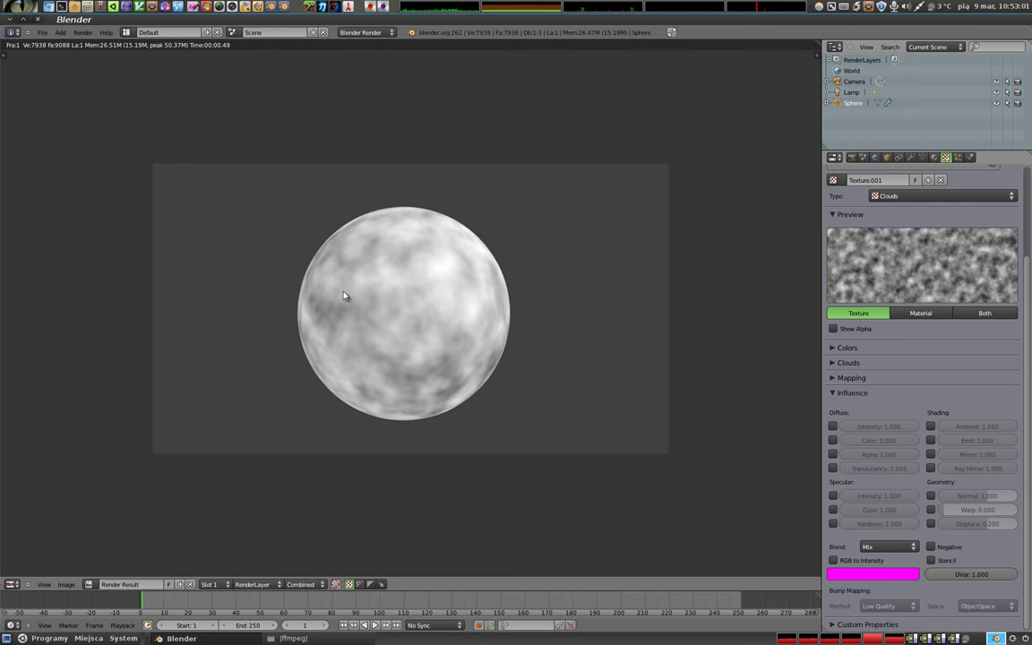
Shrink the sphere to about 70% and raise it along Z in front view.
{"action": "key", "text": "Escape"}
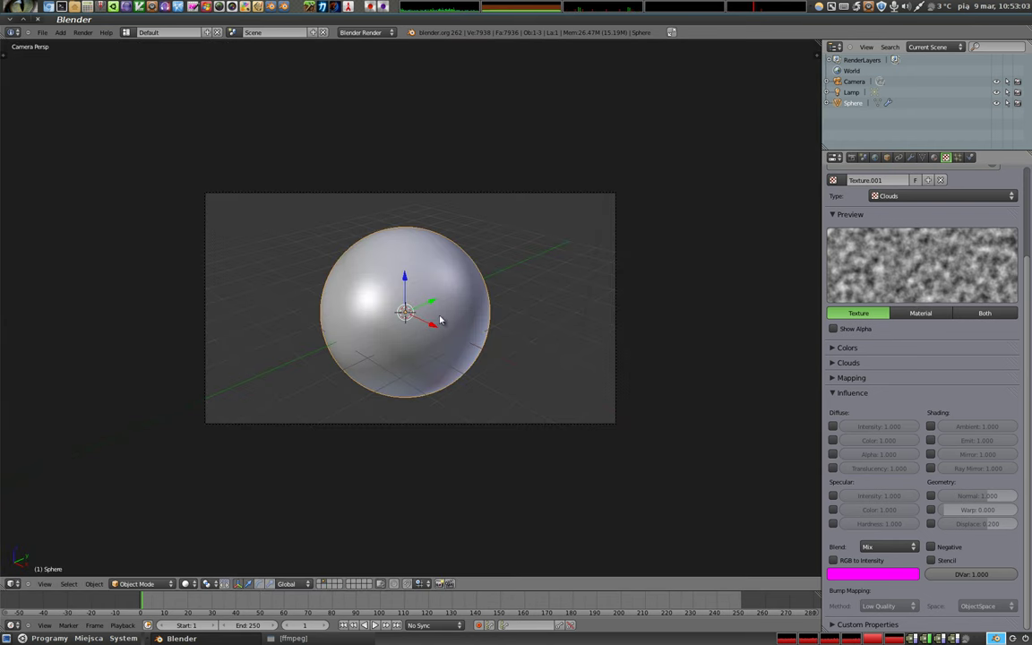
{"action": "key", "text": "s"}
{"action": "left_click", "coordinate": [461, 340]}
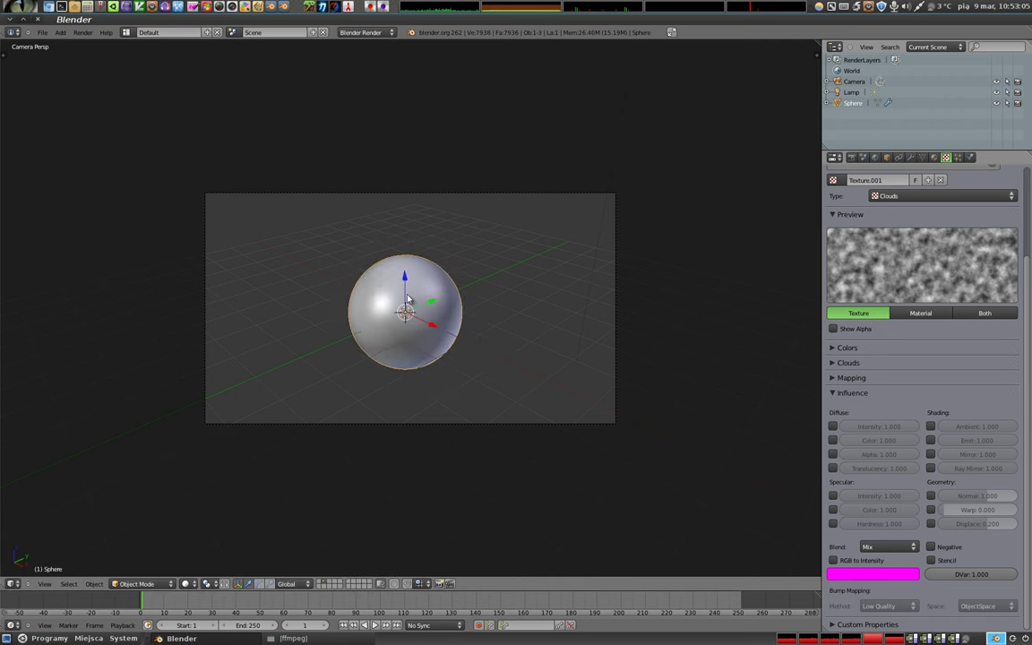
{"action": "key", "text": "g"}
{"action": "key", "text": "z"}
{"action": "left_click", "coordinate": [410, 253]}
{"action": "key", "text": "KP_1"}
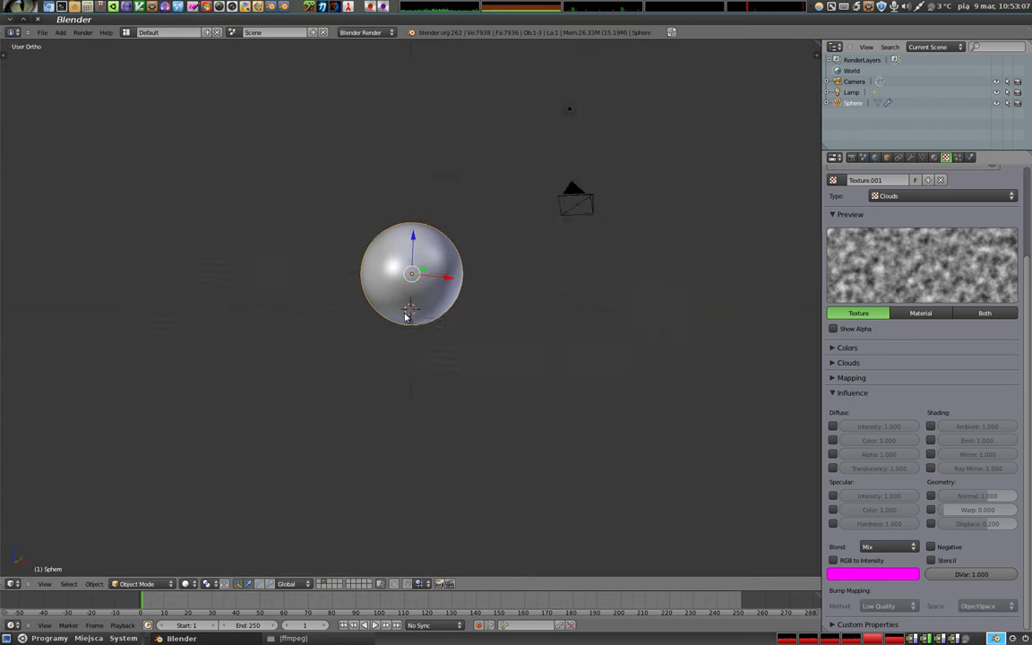
{"action": "key", "text": "s"}
{"action": "left_click", "coordinate": [405, 315]}
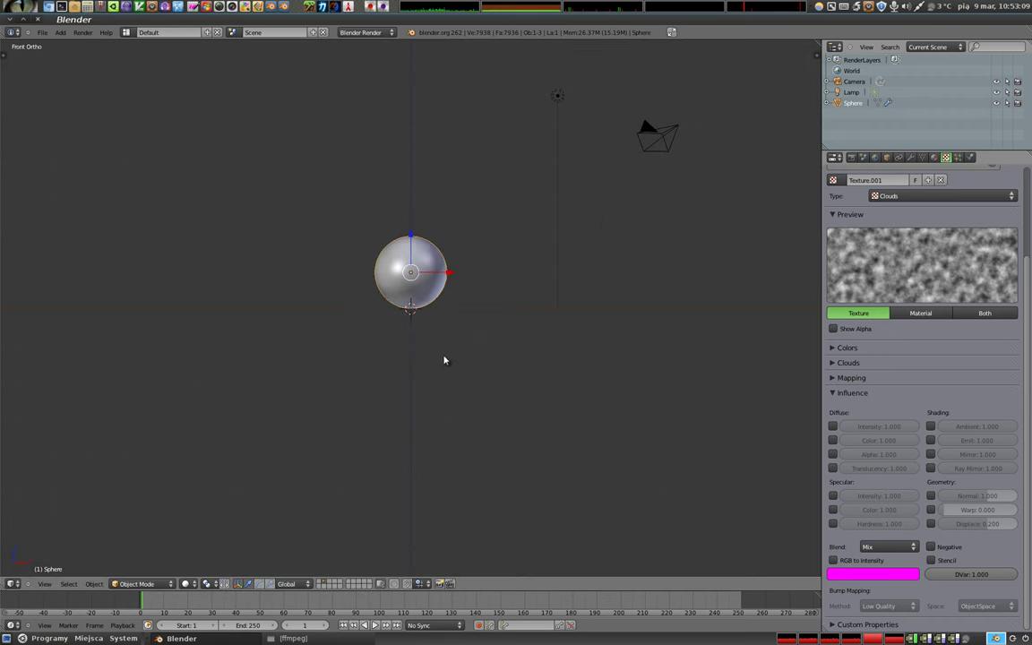
Add a cube level with the sphere on its right, and duplicate it to the left.
{"action": "key", "text": "shift+a"}
{"action": "left_click", "coordinate": [479, 351]}
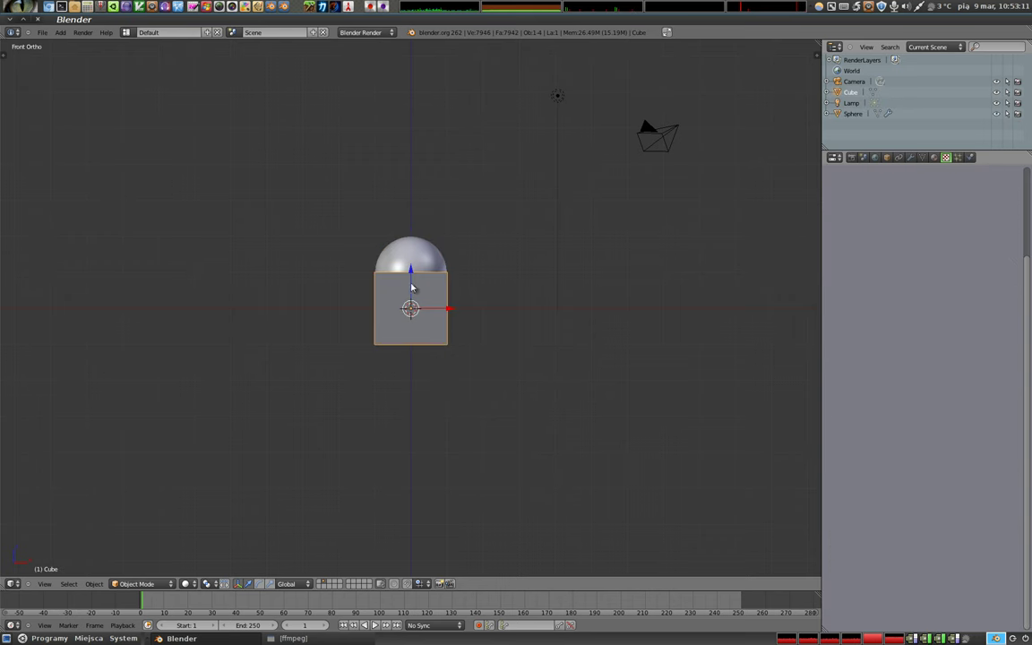
{"action": "key", "text": "g"}
{"action": "key", "text": "z"}
{"action": "left_click", "coordinate": [417, 255]}
{"action": "key", "text": "g"}
{"action": "key", "text": "x"}
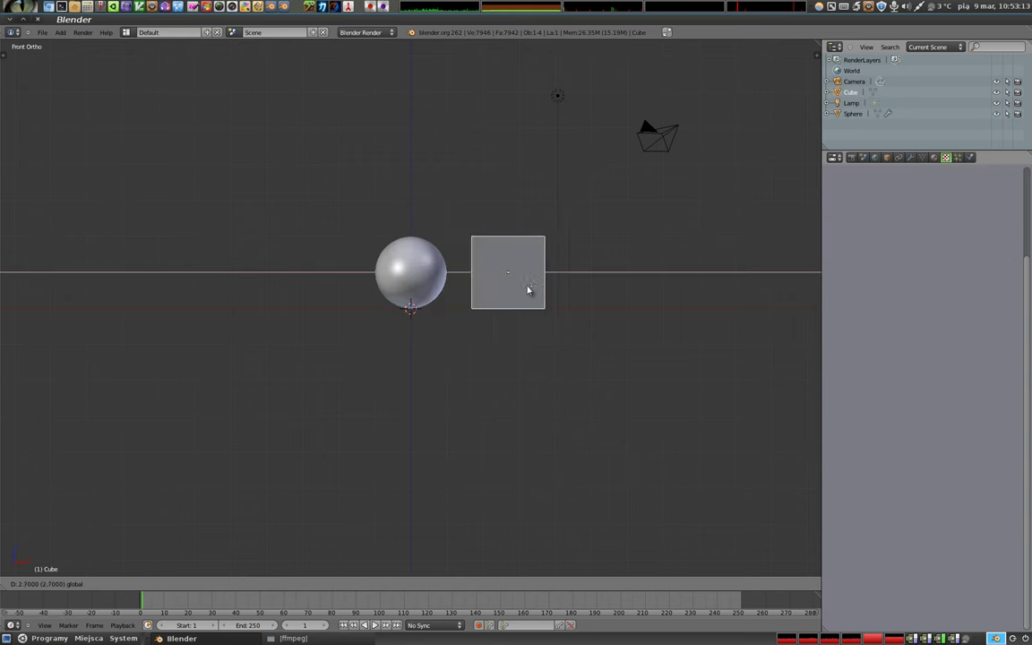
{"action": "left_click", "coordinate": [539, 291]}
{"action": "key", "text": "shift+d"}
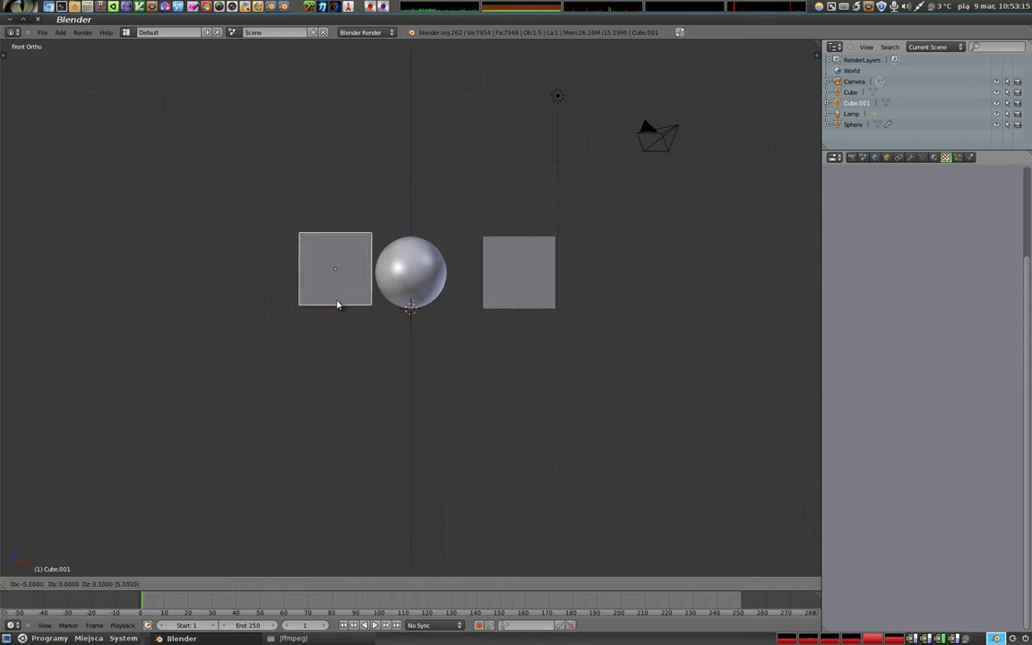
{"action": "left_click", "coordinate": [307, 308]}
In camera view, rotate both cubes together around the Z axis.
{"action": "middle_click_drag", "start_coordinate": [307, 308], "coordinate": [308, 307]}
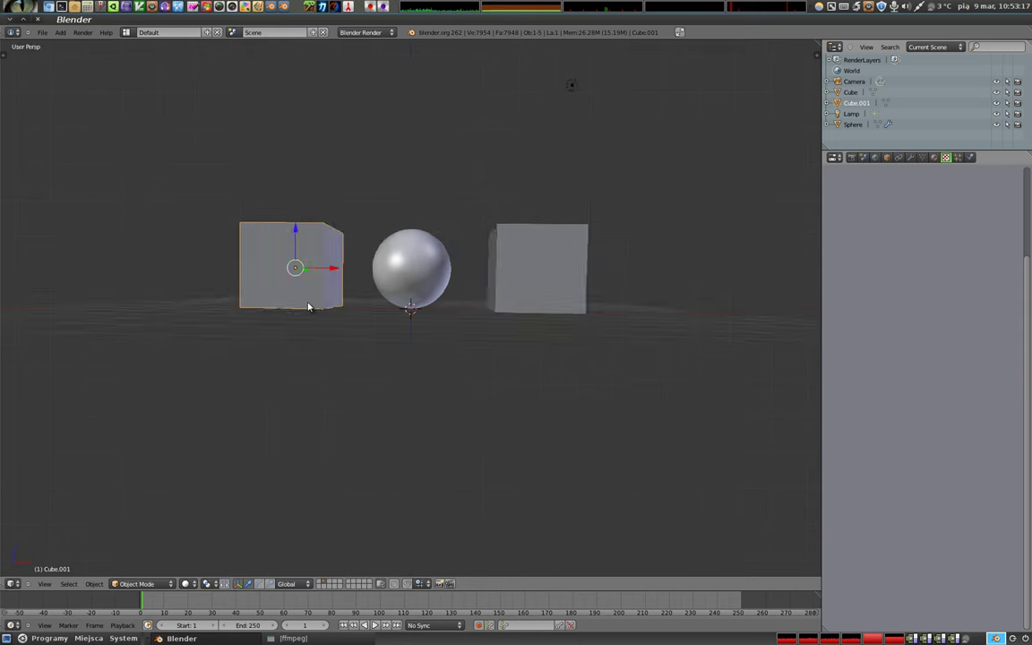
{"action": "key", "text": "KP_0"}
{"action": "right_click", "coordinate": [487, 304], "text": "shift"}
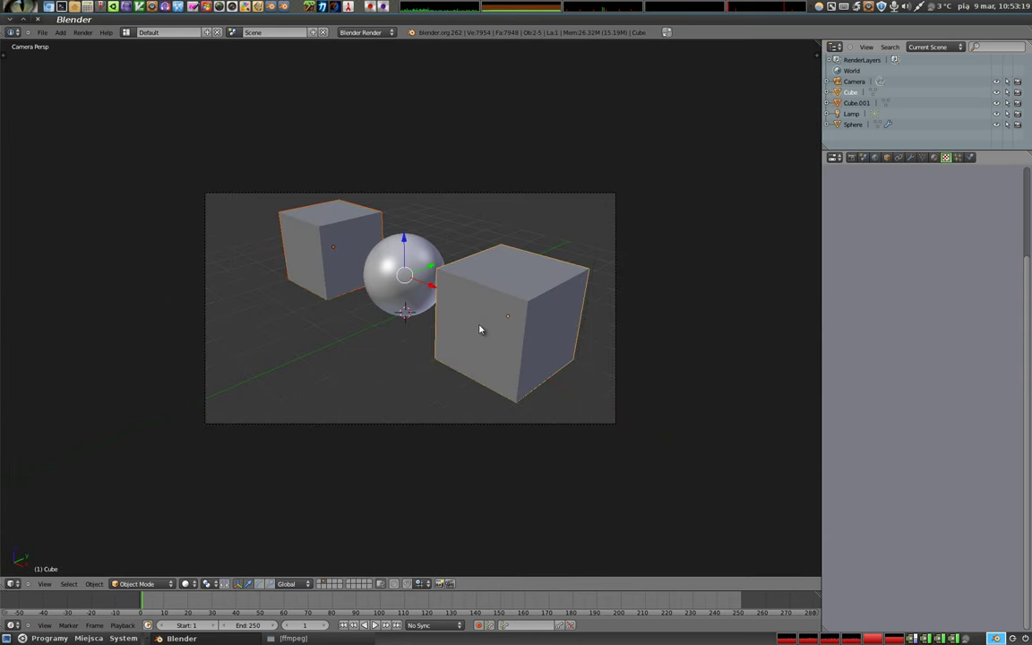
{"action": "key", "text": "r"}
{"action": "key", "text": "z"}
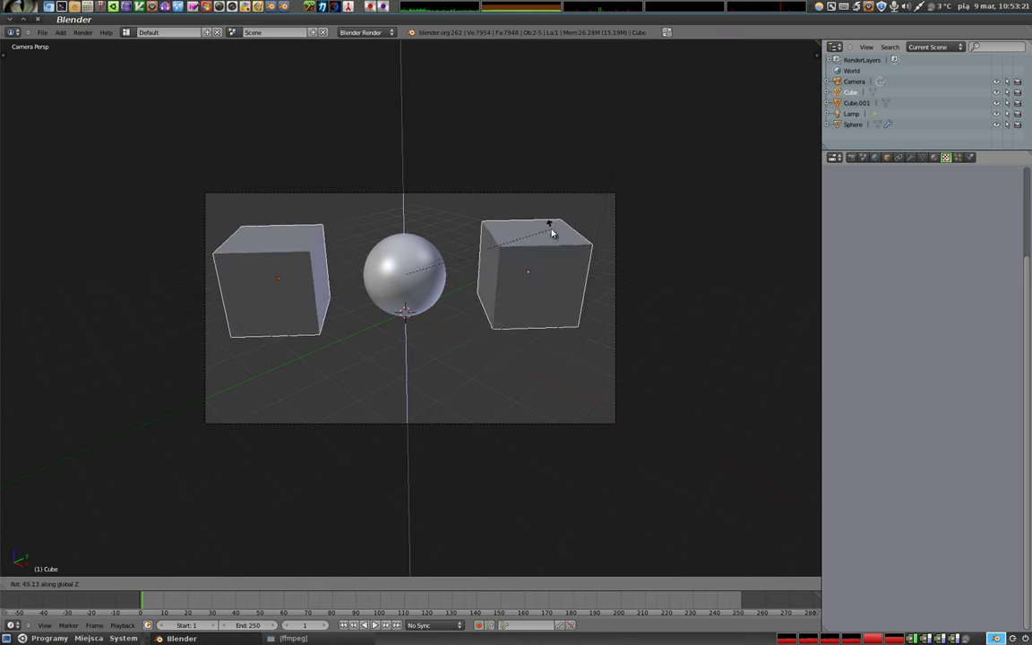
{"action": "left_click", "coordinate": [529, 242]}
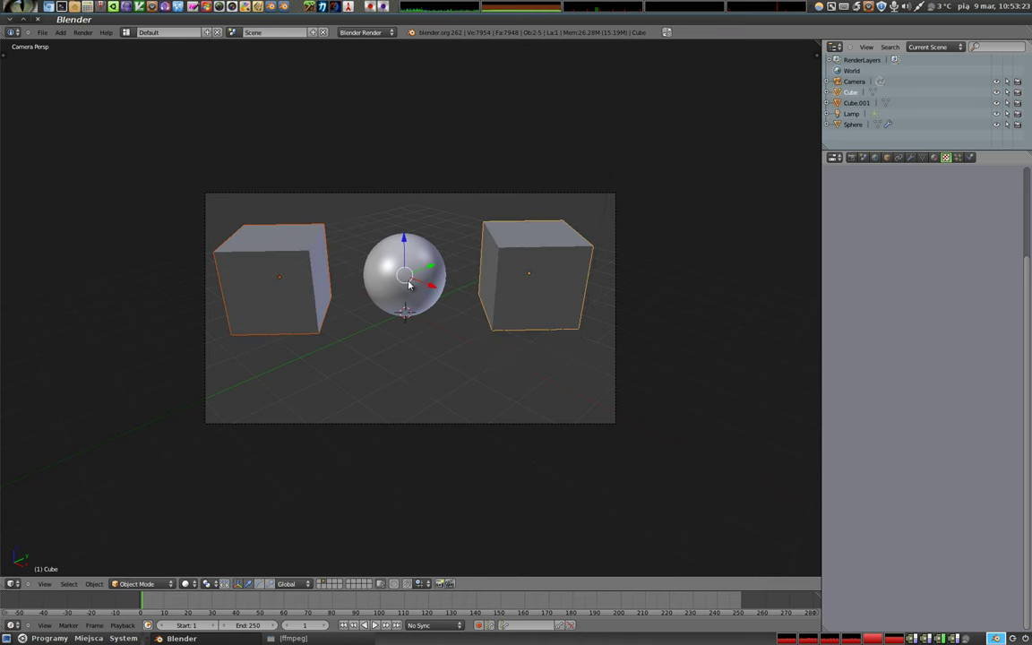
Select the sphere and render the scene with both cubes.
{"action": "right_click", "coordinate": [412, 300]}
{"action": "key", "text": "F12"}
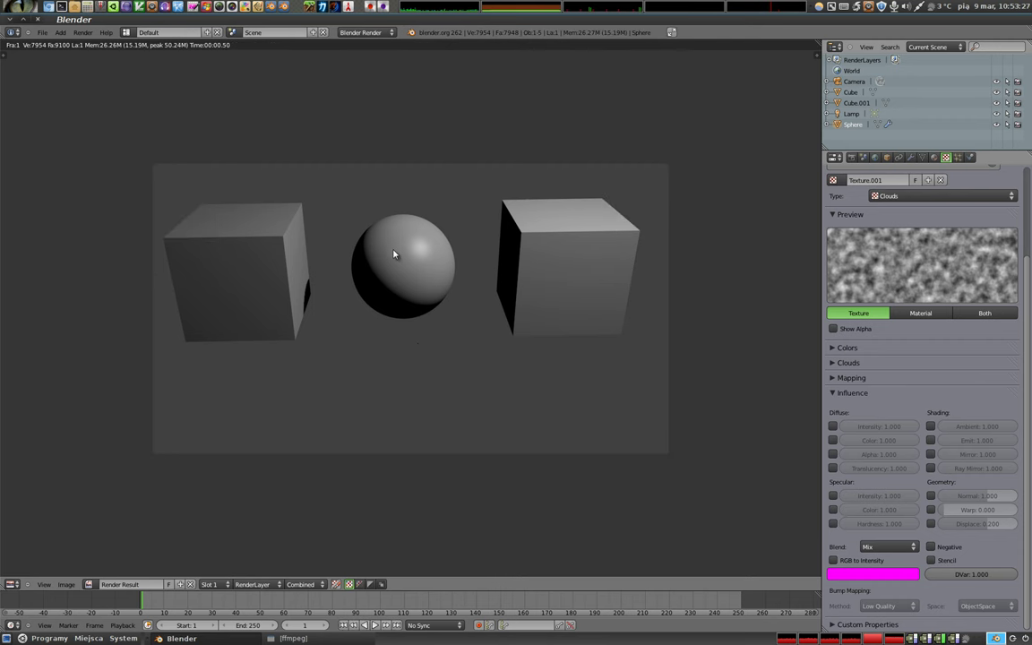
{"action": "key", "text": "Escape"}
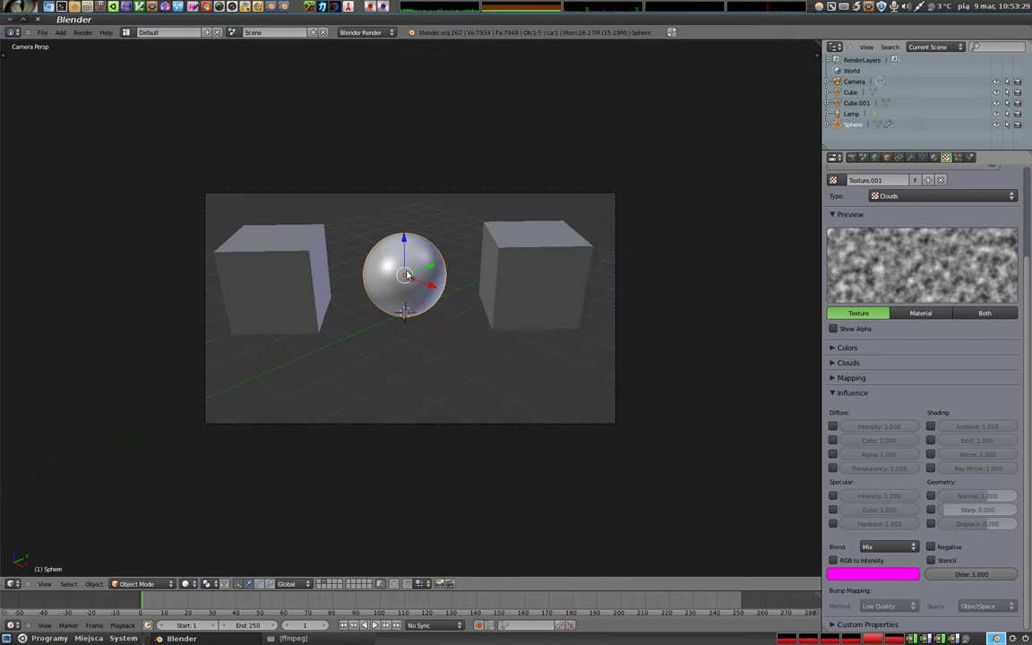
{"action": "left_click", "coordinate": [933, 157]}
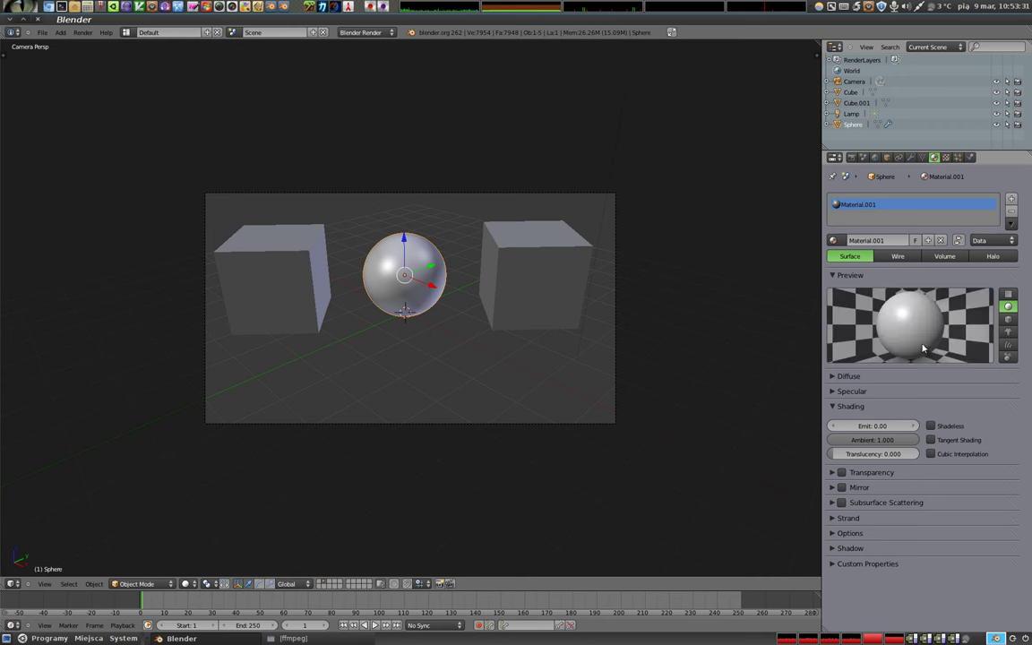
Enable Mirror on the sphere with Reflectivity 1.000 and a higher Fresnel, rendering each.
{"action": "left_click", "coordinate": [851, 488]}
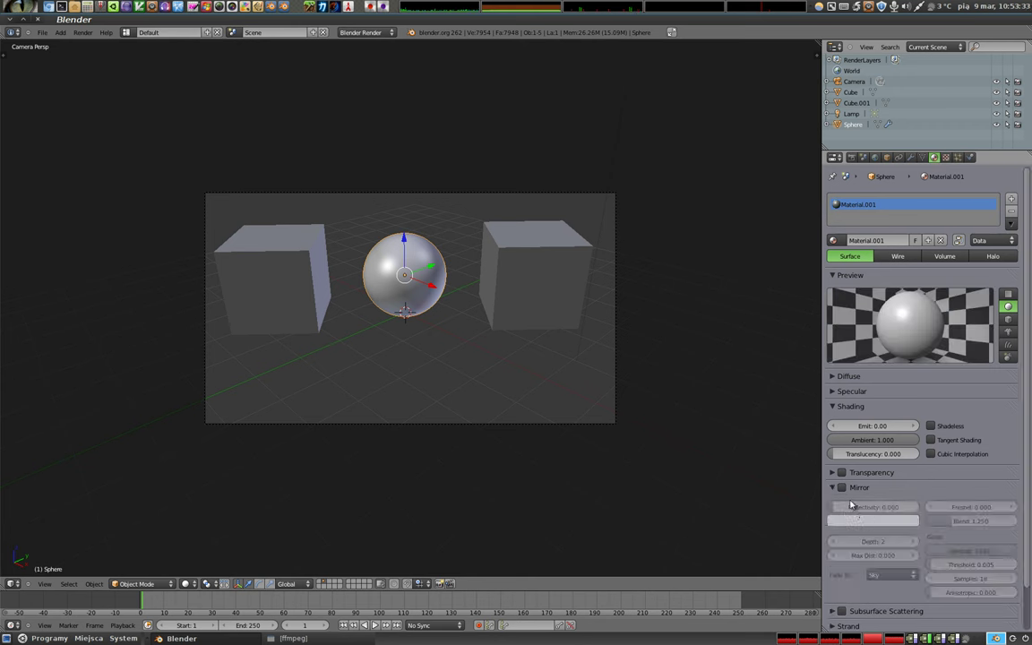
{"action": "left_click", "coordinate": [842, 488]}
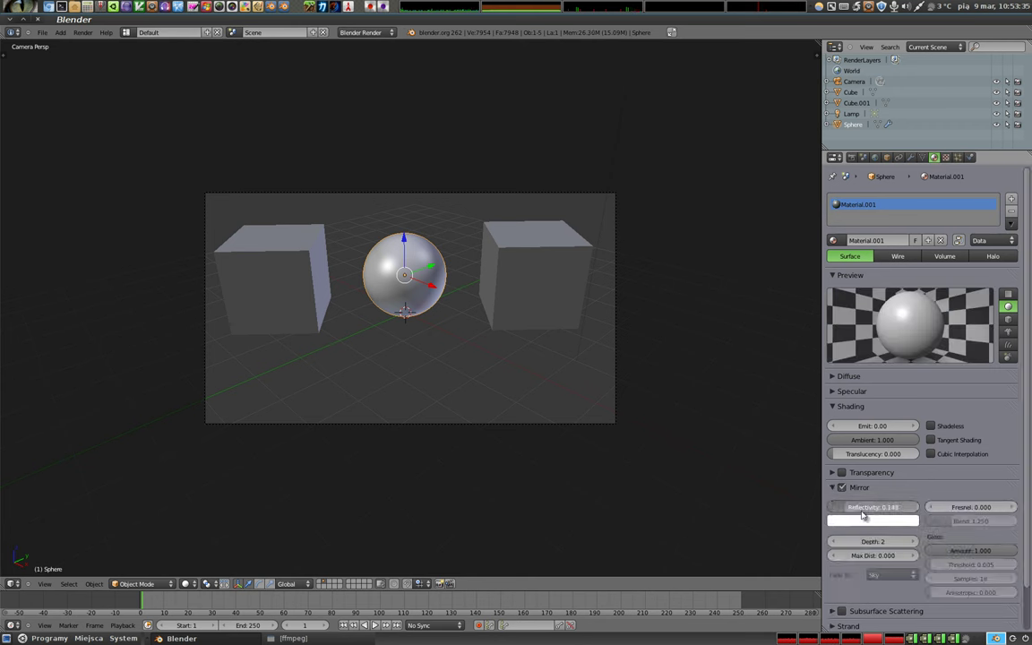
{"action": "left_click_drag", "start_coordinate": [863, 509], "coordinate": [940, 510]}
{"action": "key", "text": "F12"}
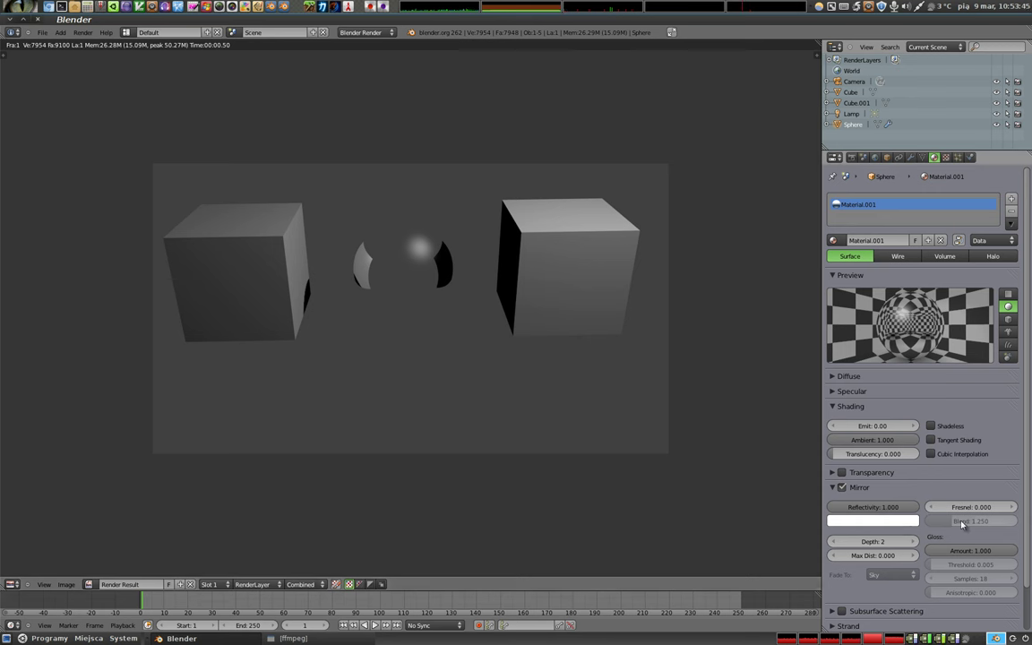
{"action": "left_click_drag", "start_coordinate": [971, 507], "coordinate": [1012, 507]}
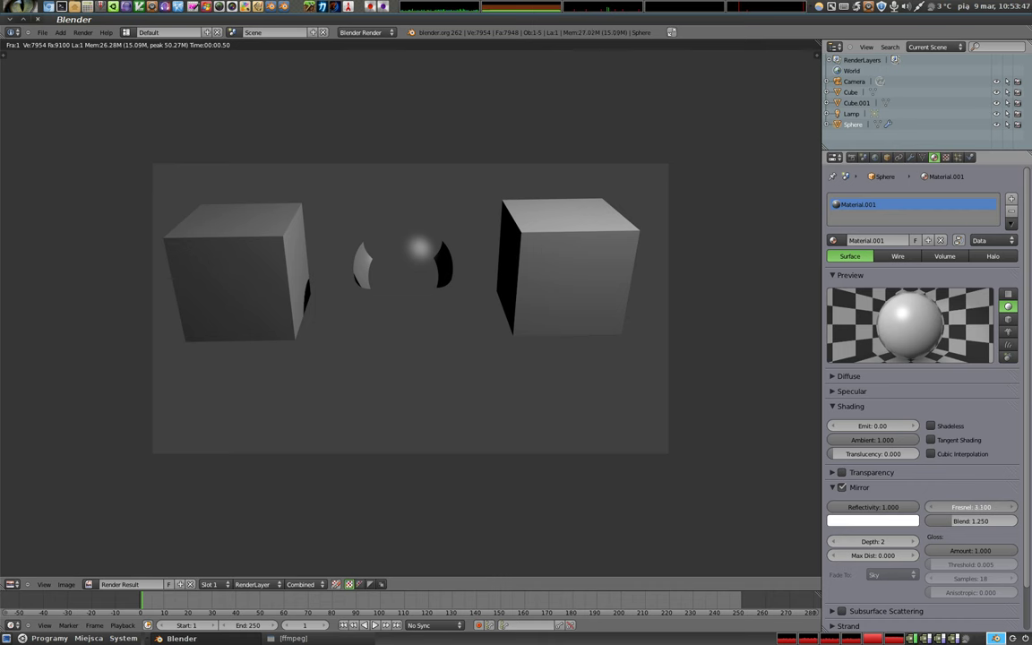
{"action": "key", "text": "F12"}
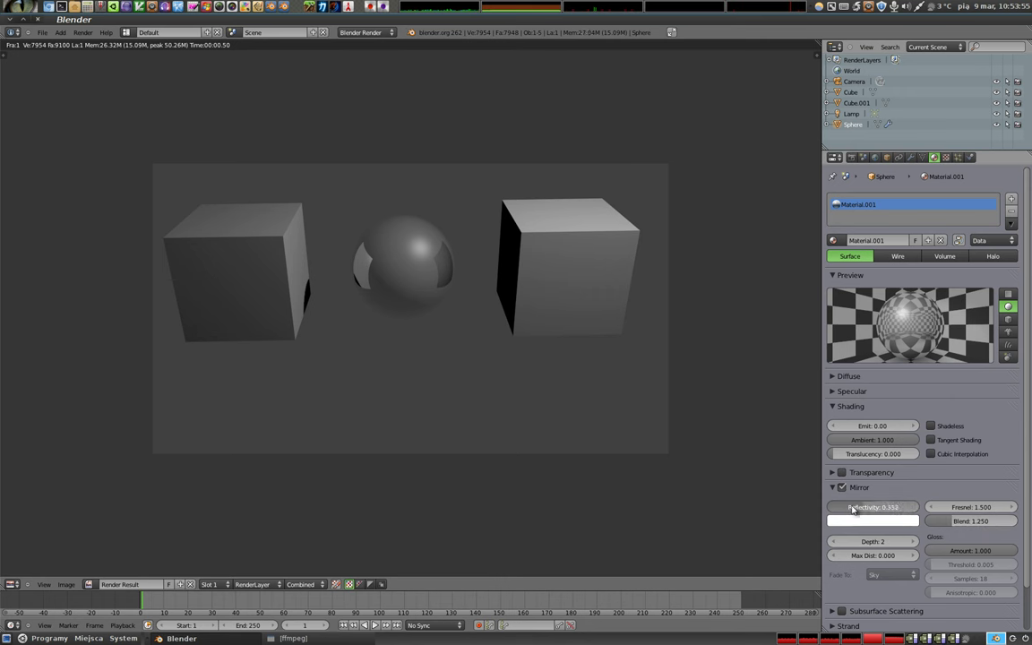
Reset mirror Reflectivity and Fresnel to 0.000 and re-render.
{"action": "left_click_drag", "start_coordinate": [835, 510], "coordinate": [797, 515]}
{"action": "left_click_drag", "start_coordinate": [976, 508], "coordinate": [932, 510]}
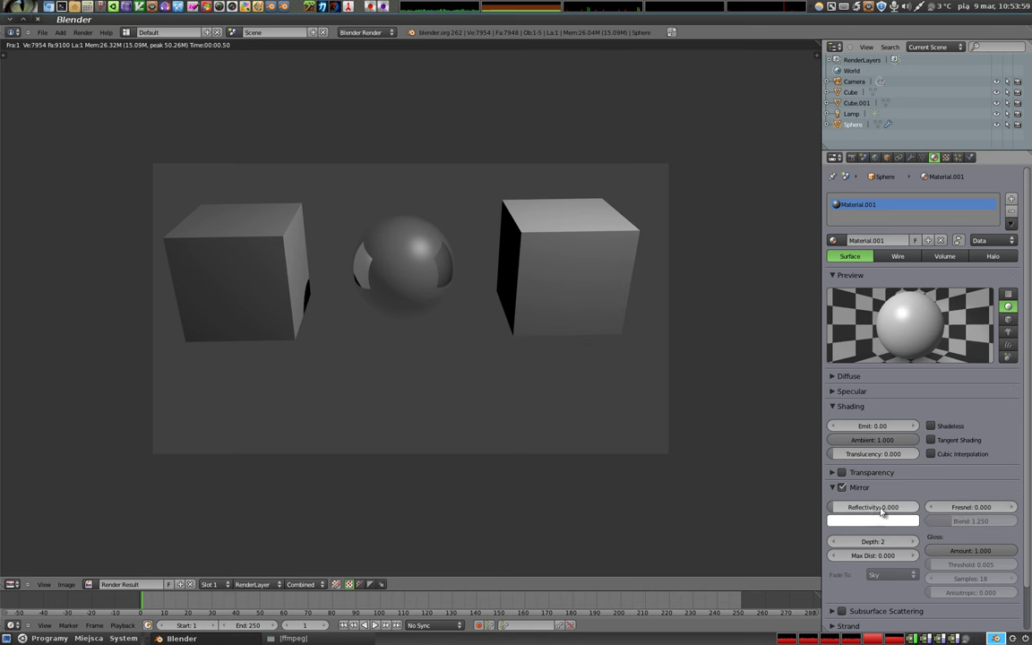
{"action": "key", "text": "F12"}
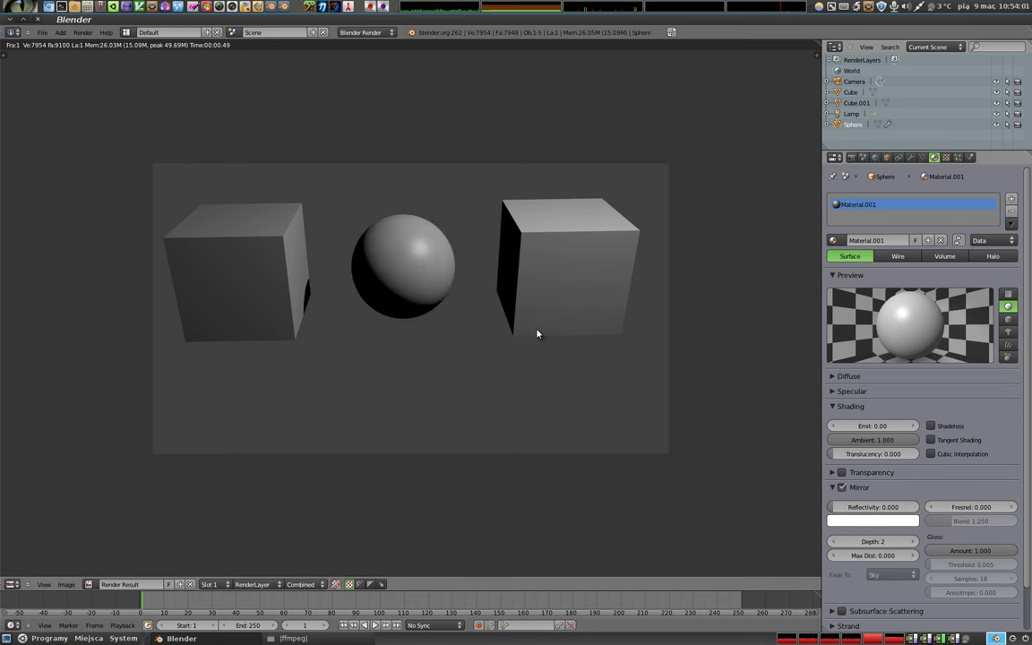
Make the Clouds texture drive Mirror, then lower its DVar to 0.000 with renders.
{"action": "left_click", "coordinate": [946, 157]}
{"action": "left_click", "coordinate": [931, 454]}
{"action": "key", "text": "F12"}
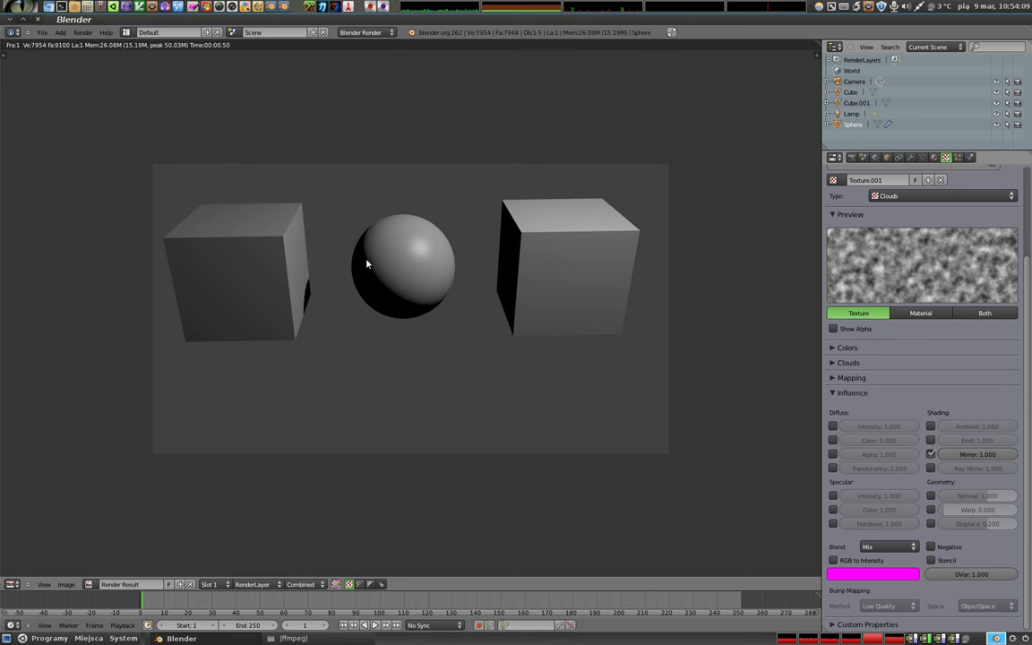
{"action": "left_click_drag", "start_coordinate": [1015, 579], "coordinate": [918, 576]}
{"action": "key", "text": "F12"}
{"action": "key", "text": "F12"}
{"action": "key", "text": "F12"}
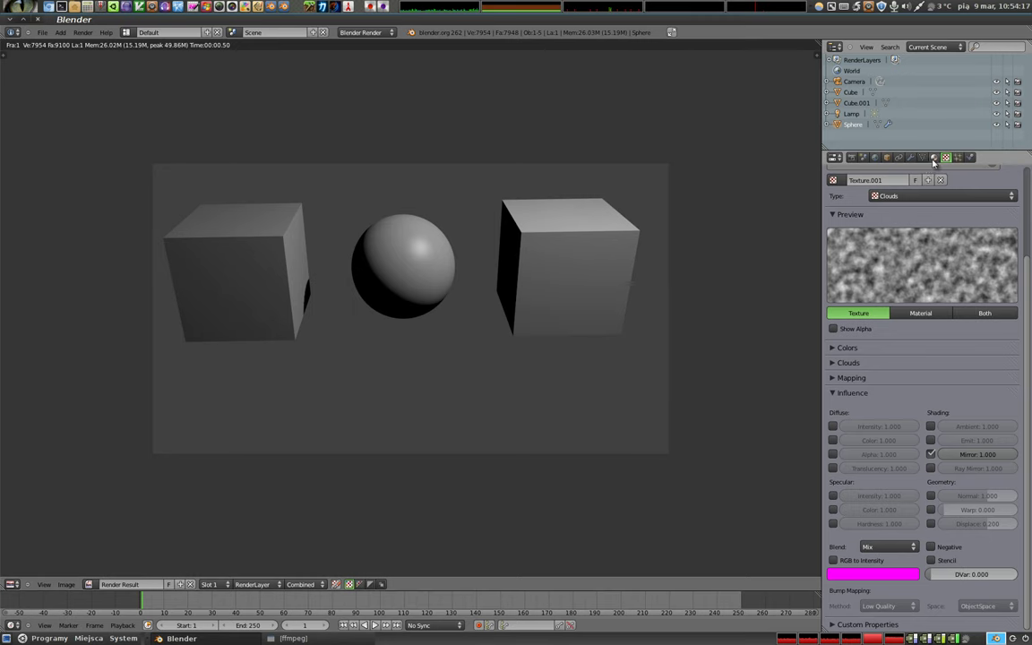
{"action": "left_click", "coordinate": [934, 157]}
Raise mirror Reflectivity to 1.000 and render the textured reflection.
{"action": "left_click_drag", "start_coordinate": [901, 517], "coordinate": [932, 517]}
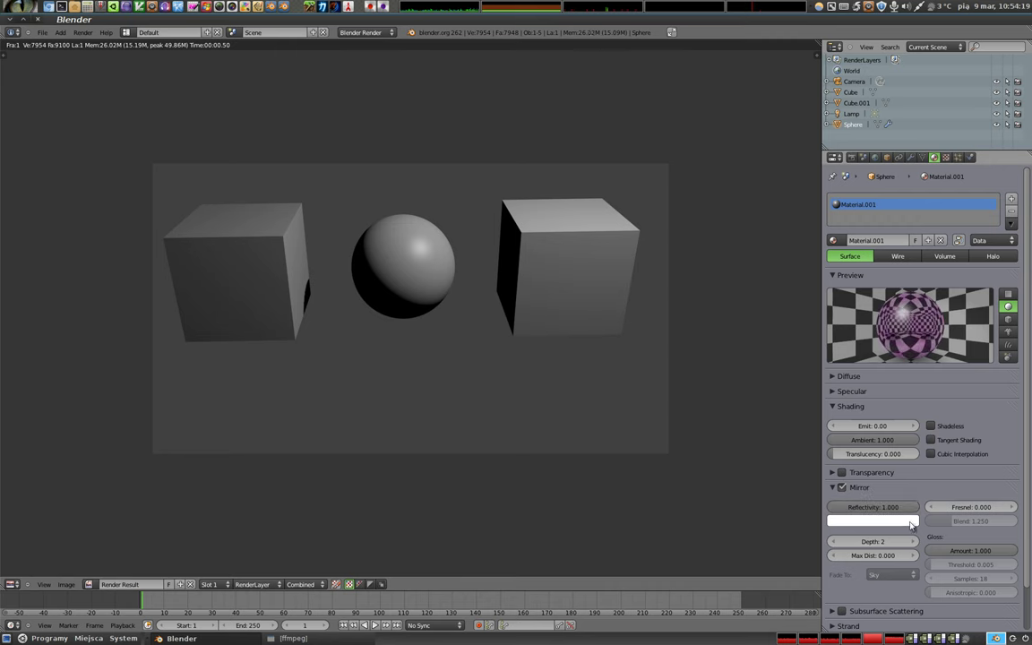
{"action": "key", "text": "F12"}
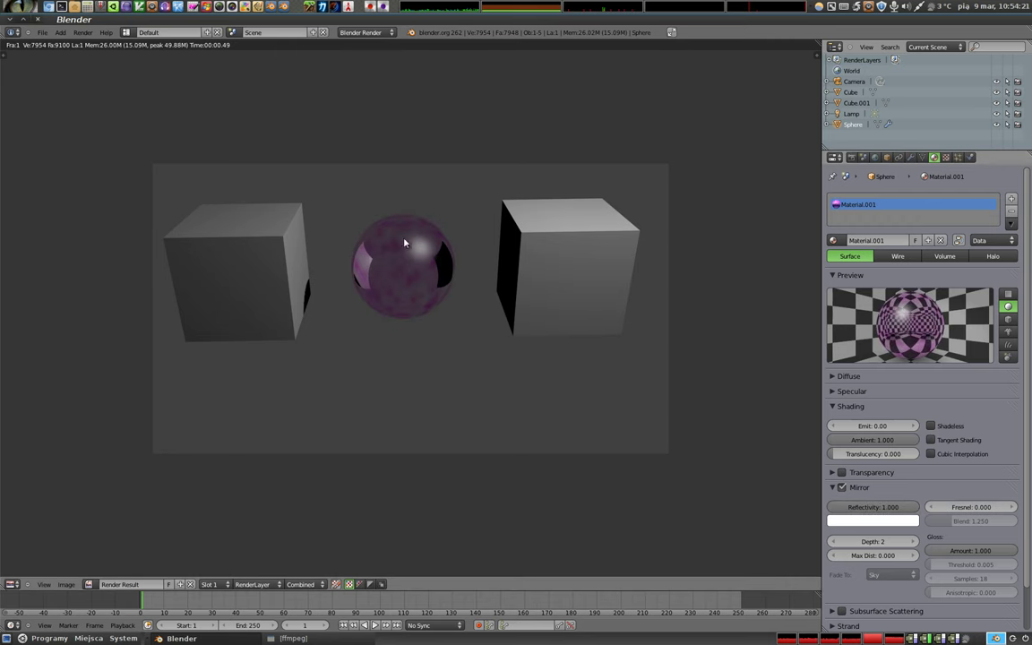
{"action": "left_click", "coordinate": [945, 157]}
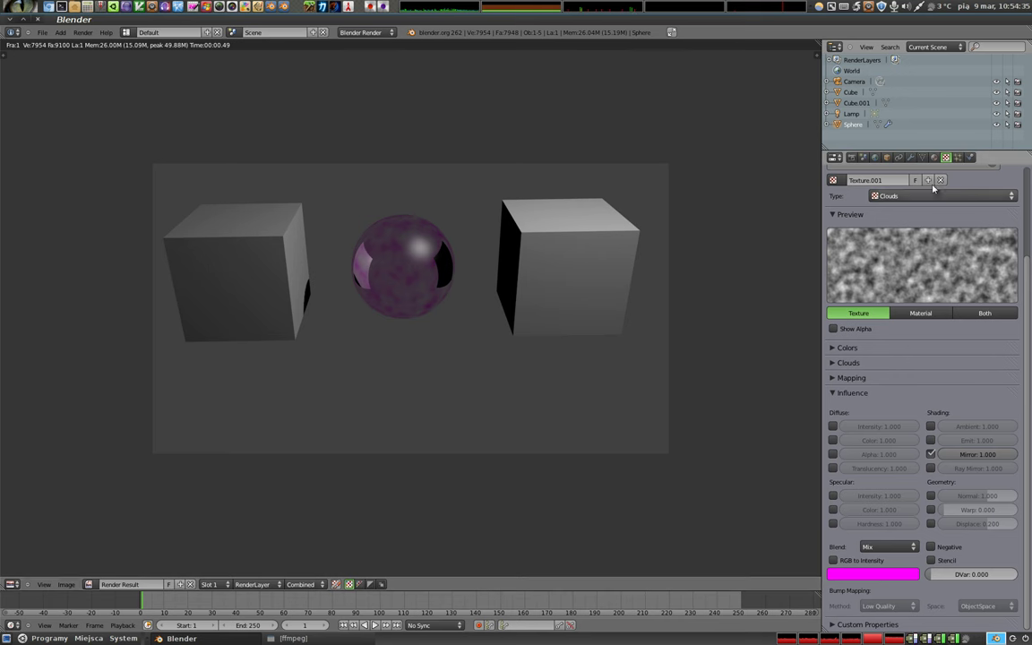
{"action": "left_click", "coordinate": [933, 156]}
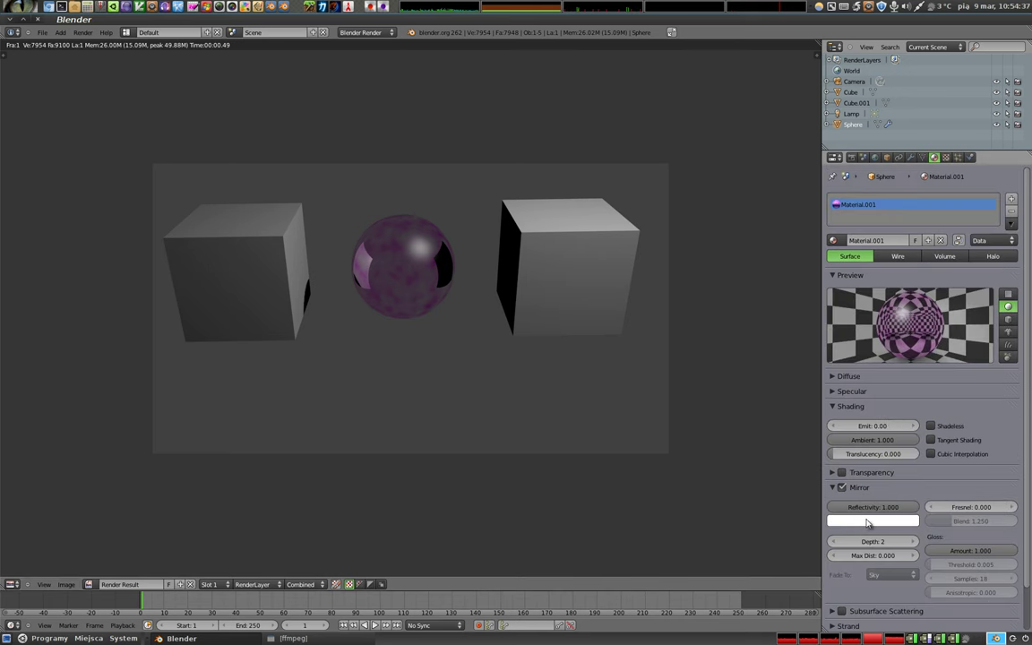
Set the mirror colour to bright green, render, and zoom in on the sphere.
{"action": "left_click", "coordinate": [881, 523]}
{"action": "left_click", "coordinate": [820, 415]}
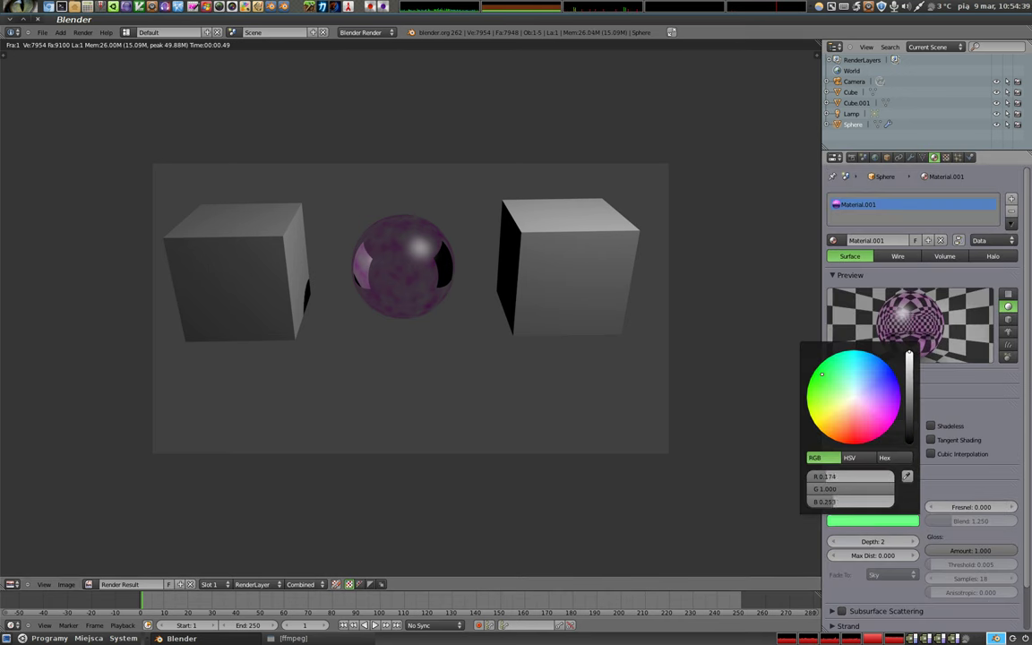
{"action": "key", "text": "F12"}
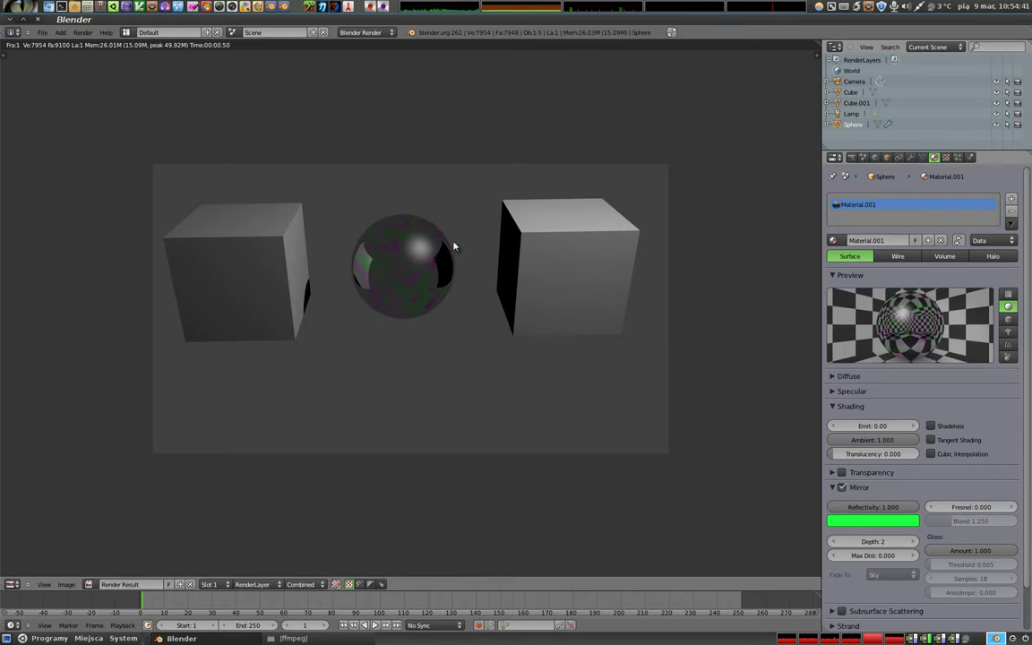
{"action": "scroll", "coordinate": [408, 258], "scroll_direction": "up", "scroll_amount": 2}
{"action": "scroll", "coordinate": [401, 209], "scroll_direction": "up", "scroll_amount": 1}
{"action": "middle_click_drag", "start_coordinate": [400, 209], "coordinate": [396, 257]}
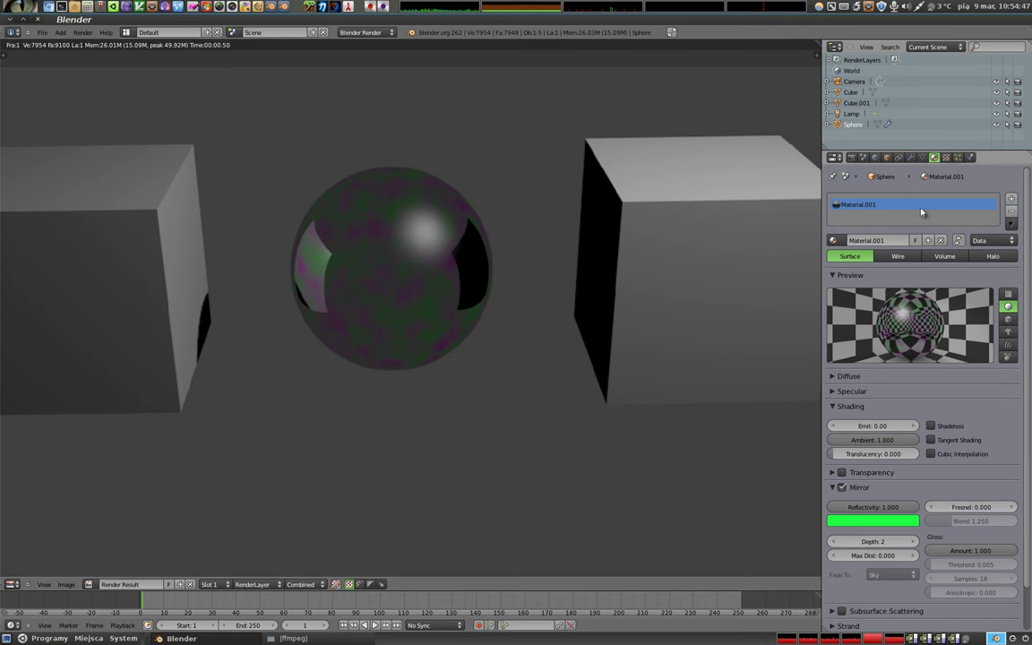
Change the Clouds texture's influence colour to yellow and re-render.
{"action": "left_click", "coordinate": [946, 157]}
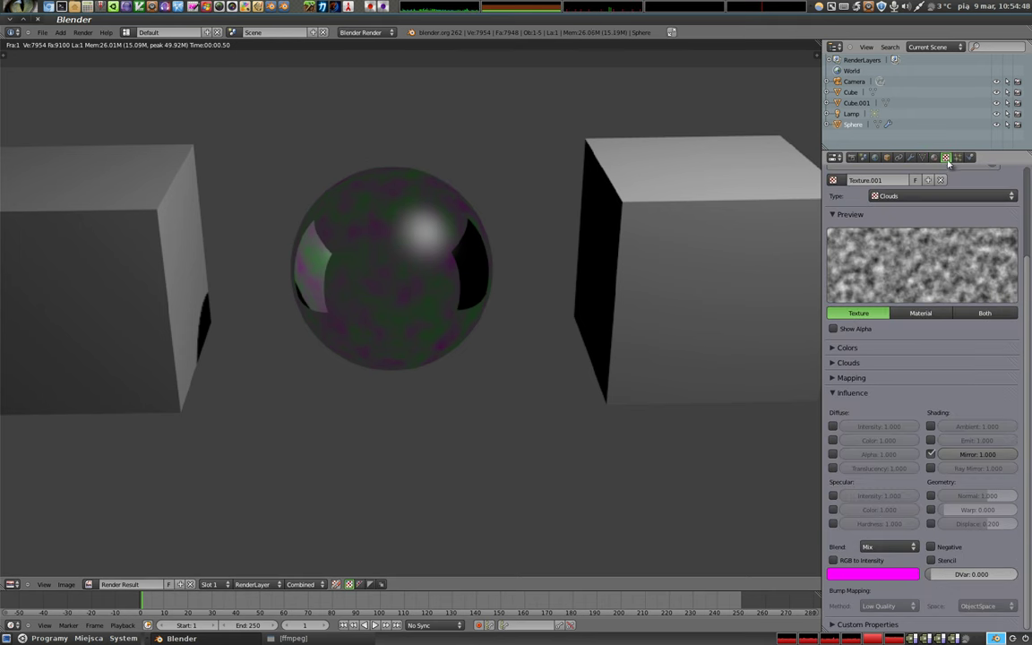
{"action": "left_click", "coordinate": [901, 581]}
{"action": "left_click", "coordinate": [866, 468]}
{"action": "key", "text": "F12"}
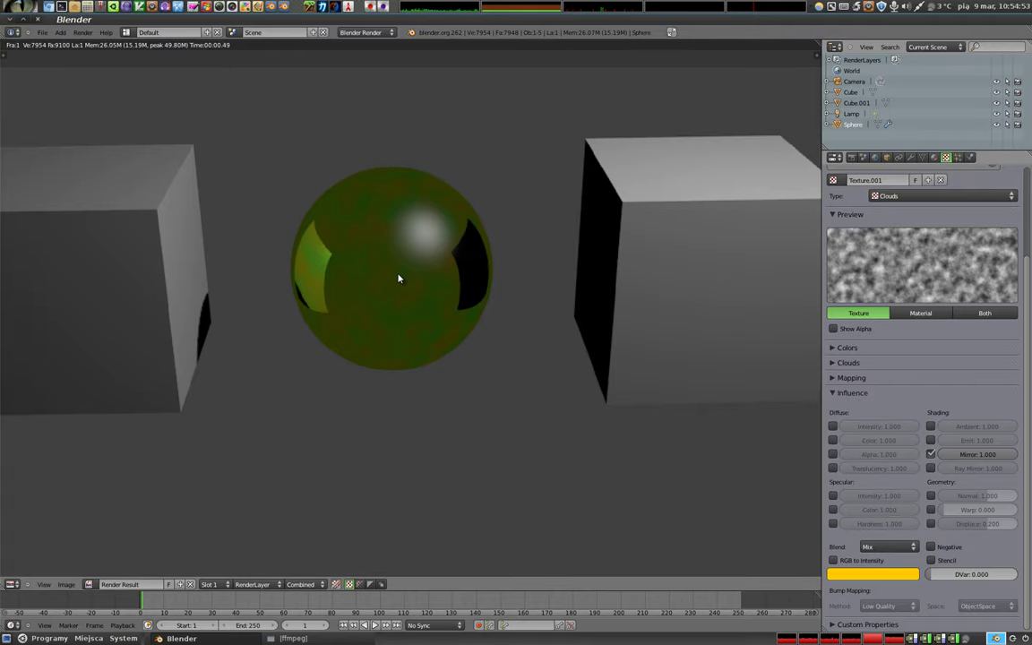
Switch the texture's influence from Mirror to Ray Mirror and re-render.
{"action": "left_click", "coordinate": [930, 469]}
{"action": "left_click", "coordinate": [930, 454]}
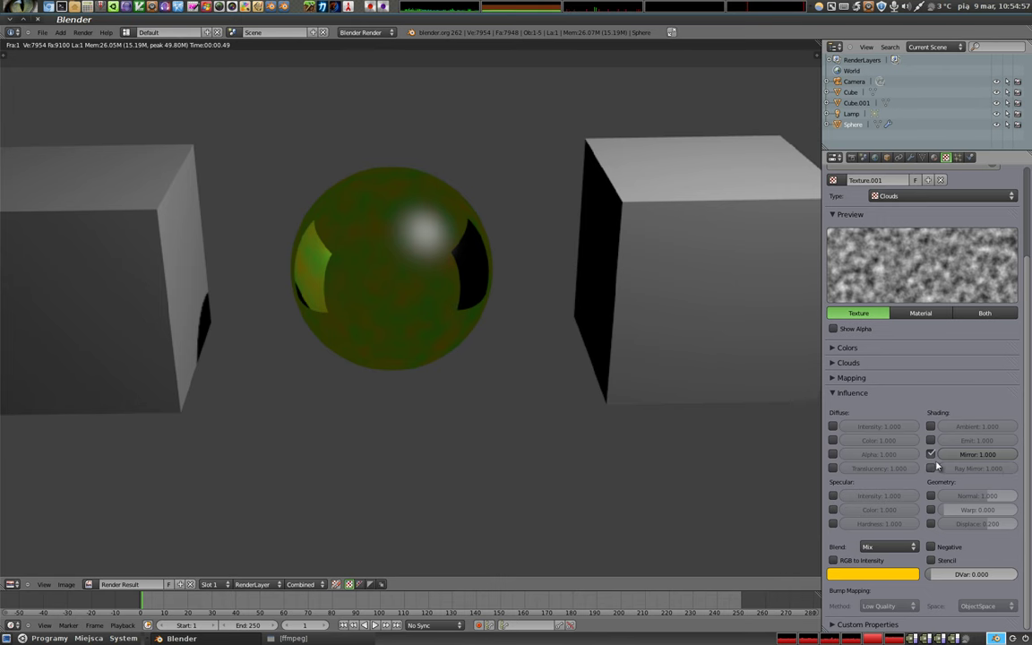
{"action": "key", "text": "F12"}
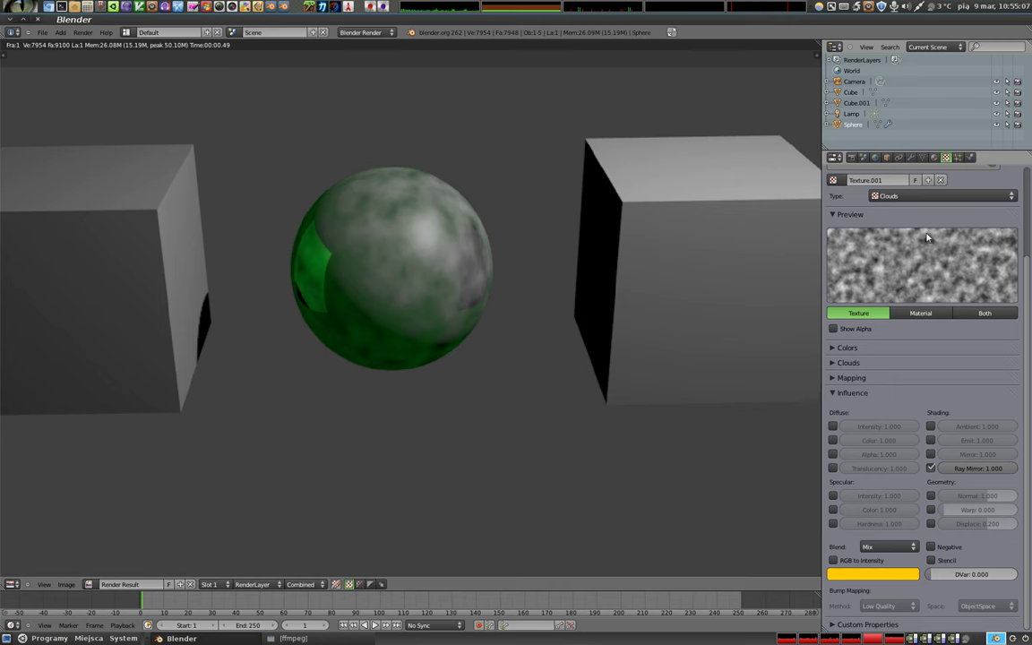
{"action": "left_click", "coordinate": [904, 195]}
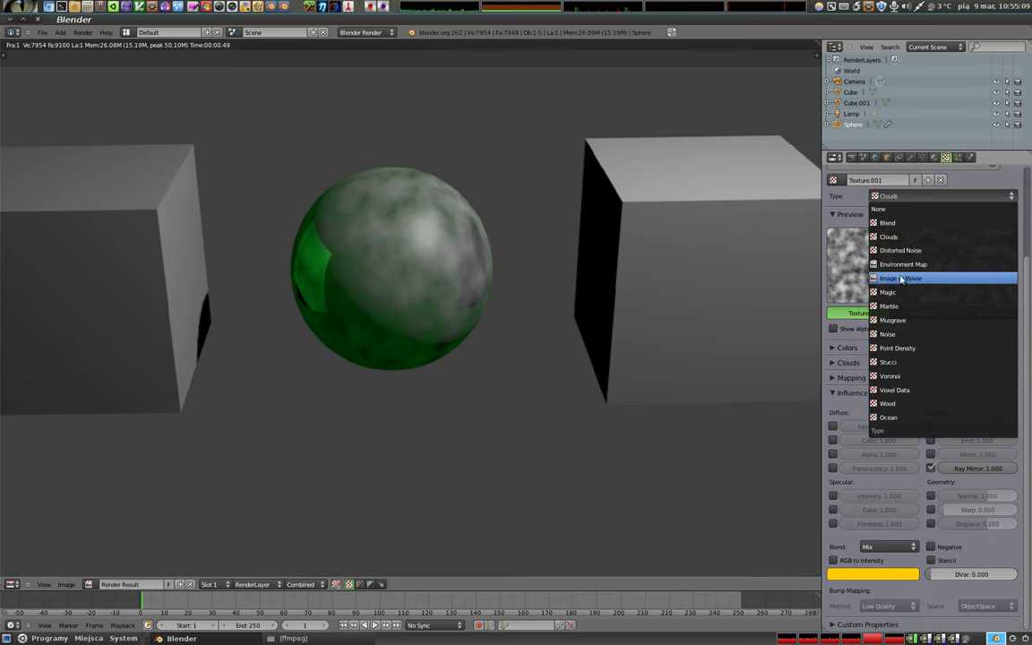
Switch the sphere's texture type to Wood and zoom in on the rendered striped sphere.
{"action": "left_click", "coordinate": [907, 404]}
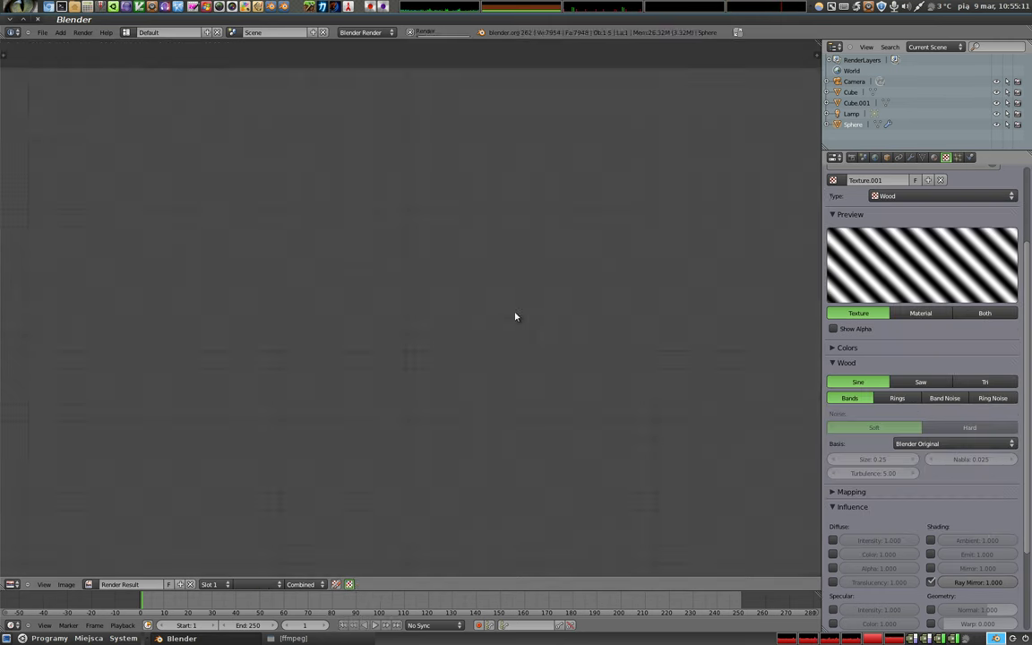
{"action": "scroll", "coordinate": [422, 260], "scroll_direction": "up", "scroll_amount": 2}
{"action": "scroll", "coordinate": [422, 260], "scroll_direction": "up", "scroll_amount": 1}
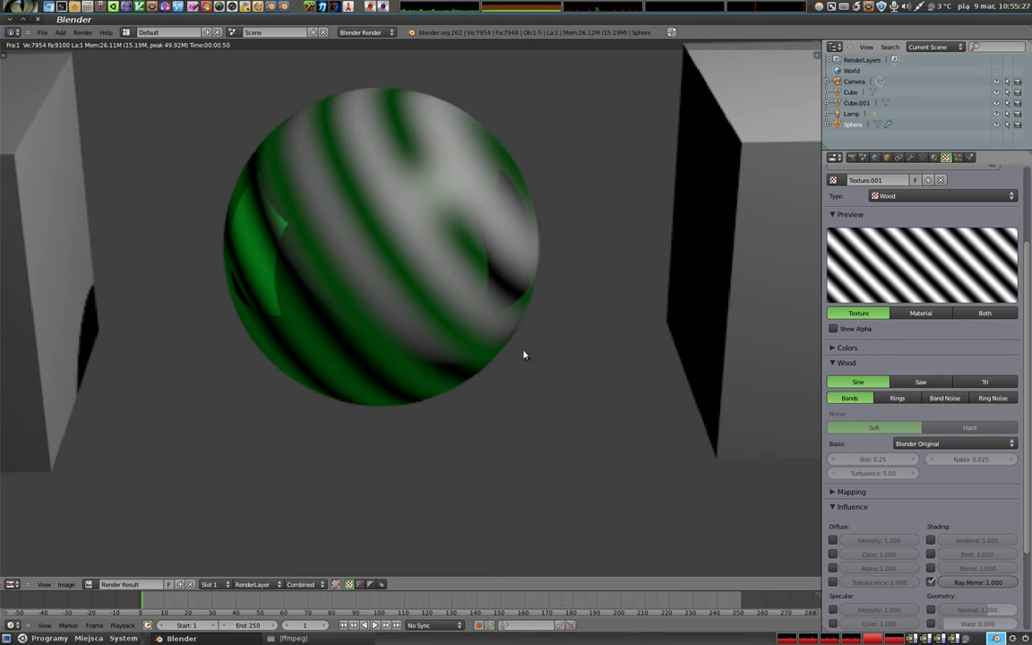
{"action": "scroll", "coordinate": [964, 529], "scroll_direction": "down", "scroll_amount": 4}
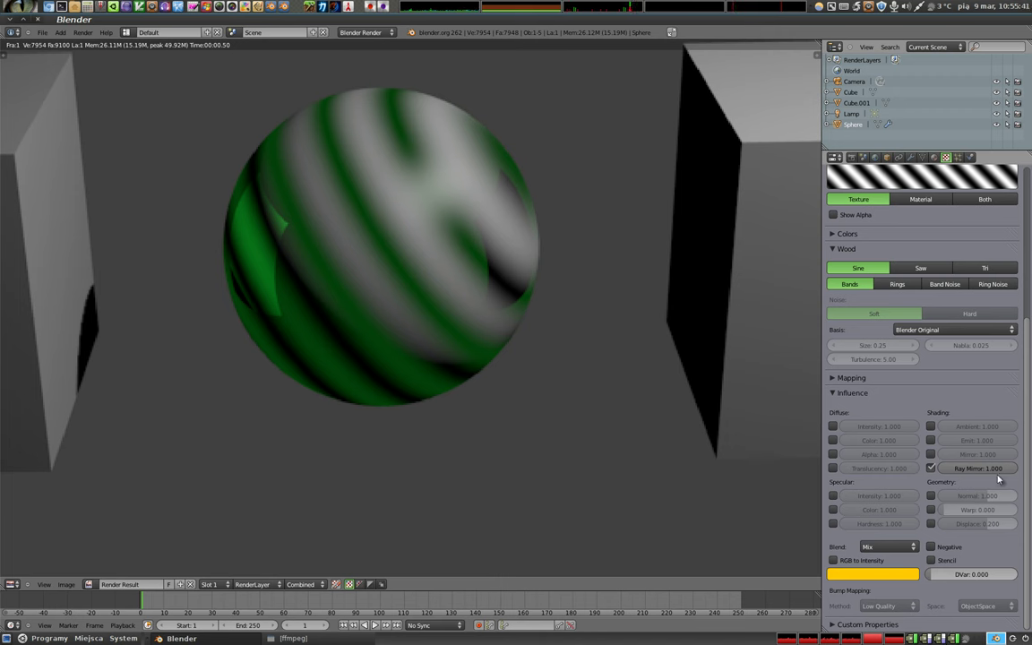
Set the material's Mirror Reflectivity to 0 and the Wood texture's DVar influence to 1.000.
{"action": "left_click", "coordinate": [934, 157]}
{"action": "left_click_drag", "start_coordinate": [891, 509], "coordinate": [788, 459]}
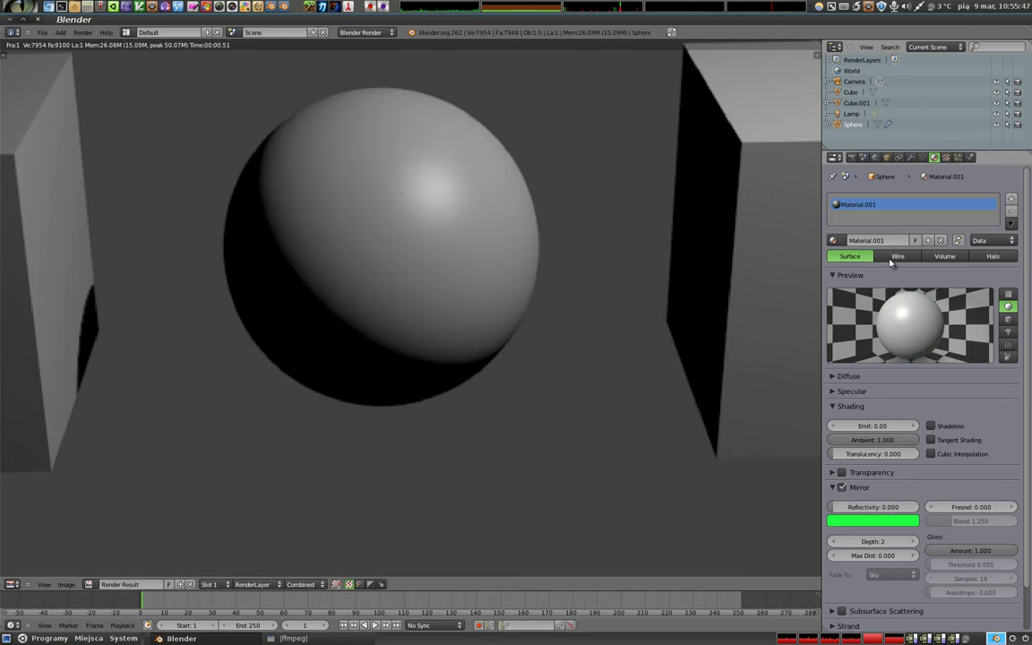
{"action": "left_click", "coordinate": [945, 157]}
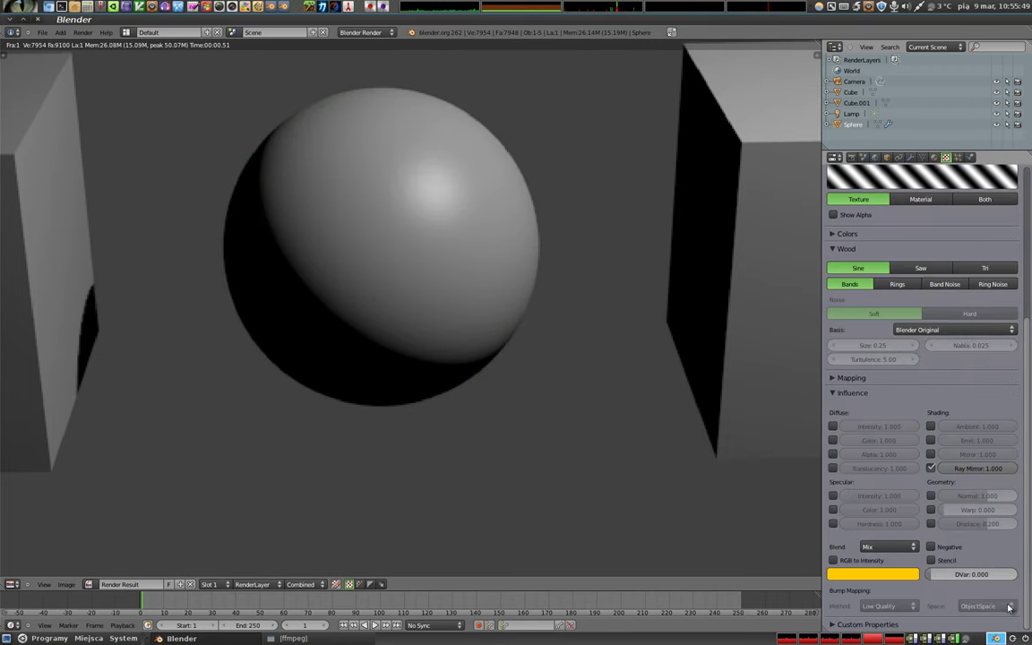
{"action": "left_click_drag", "start_coordinate": [986, 575], "coordinate": [1030, 577]}
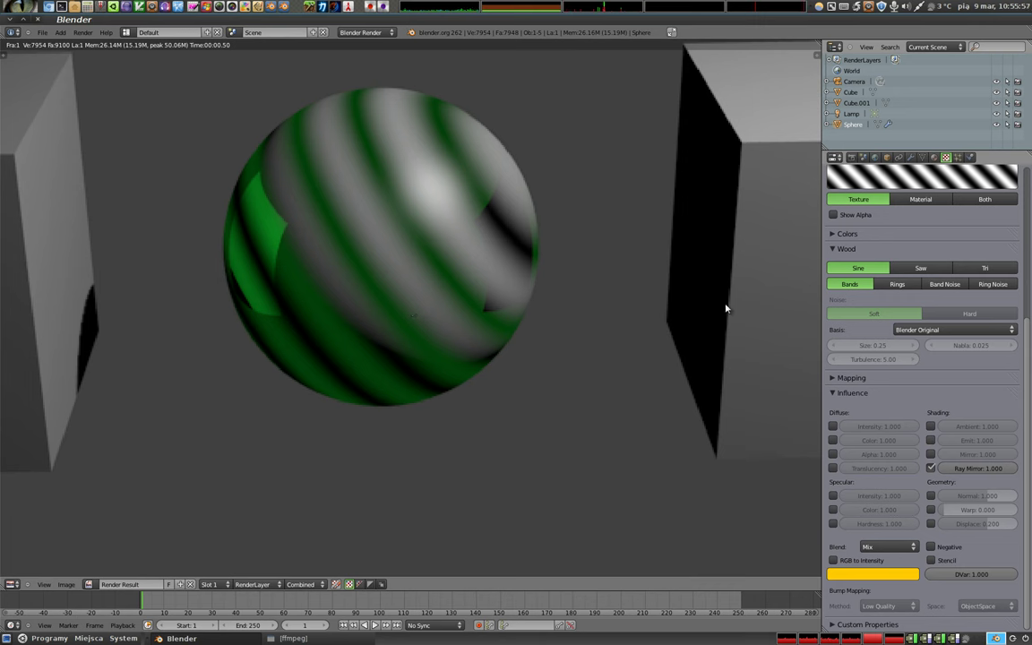
{"action": "scroll", "coordinate": [854, 219], "scroll_direction": "up", "scroll_amount": 3}
{"action": "scroll", "coordinate": [896, 228], "scroll_direction": "up", "scroll_amount": 2}
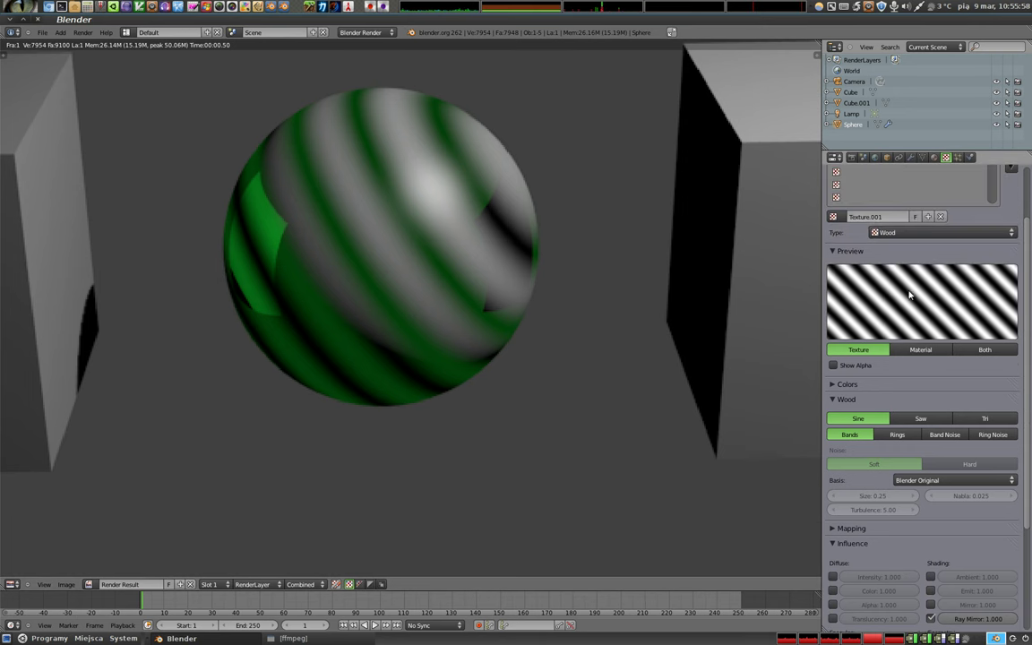
Change the texture type to Marble and re-render the scene.
{"action": "left_click", "coordinate": [914, 234]}
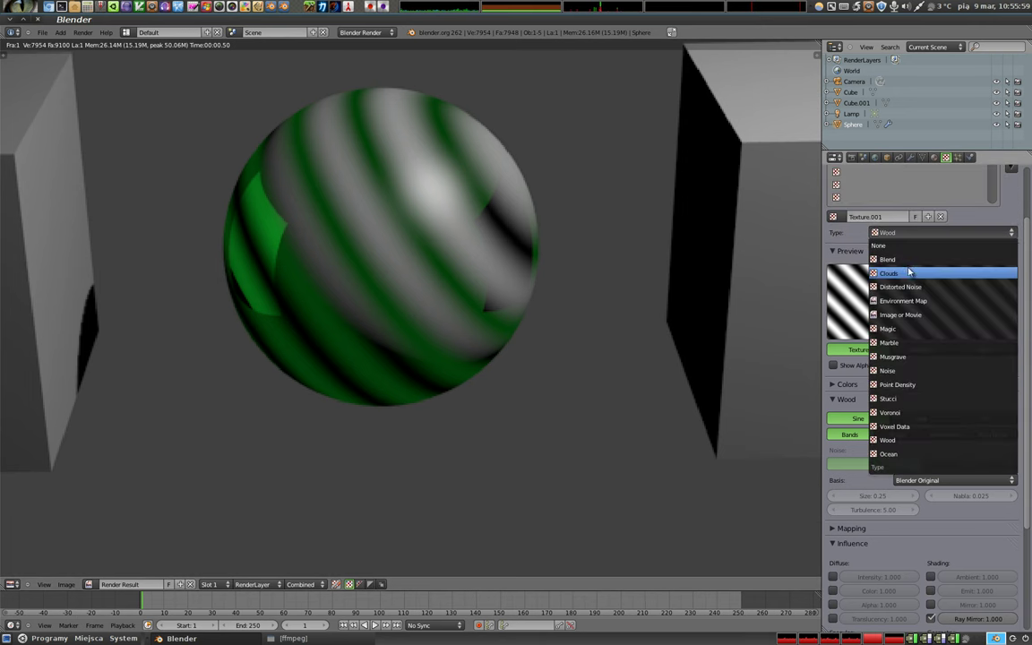
{"action": "left_click", "coordinate": [907, 345]}
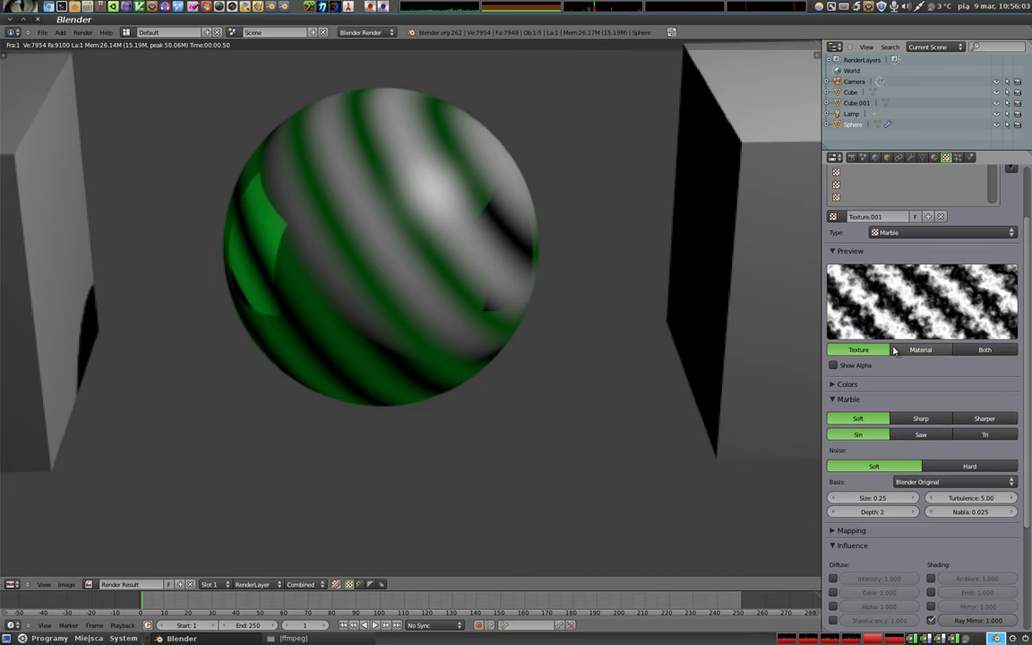
{"action": "key", "text": "F12"}
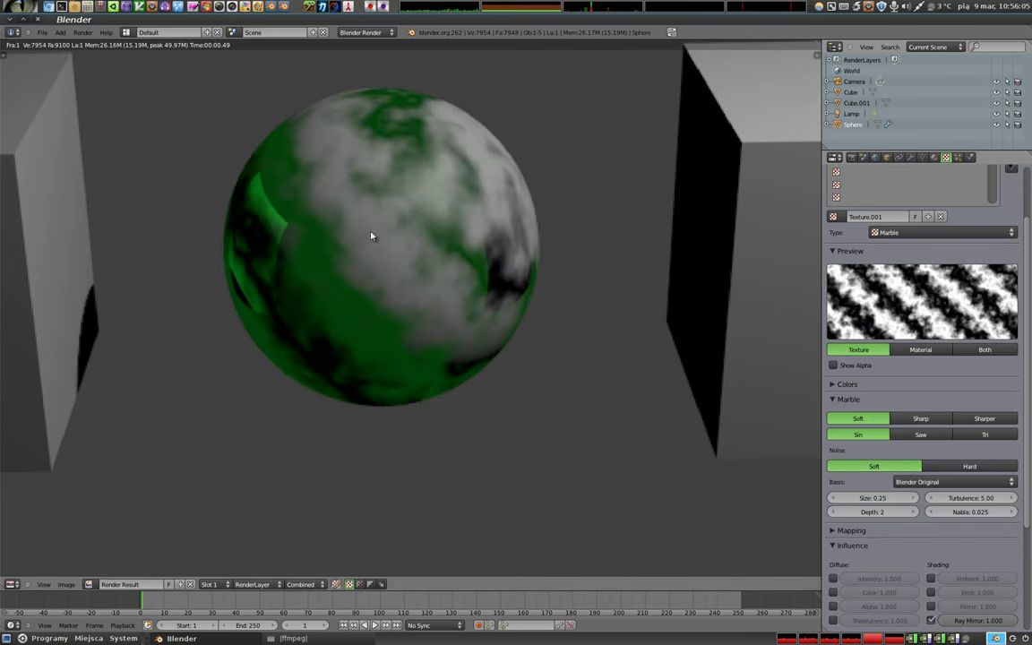
Switch the texture to Voronoi, re-render, and set its distance metric to Chebychev.
{"action": "left_click", "coordinate": [932, 232]}
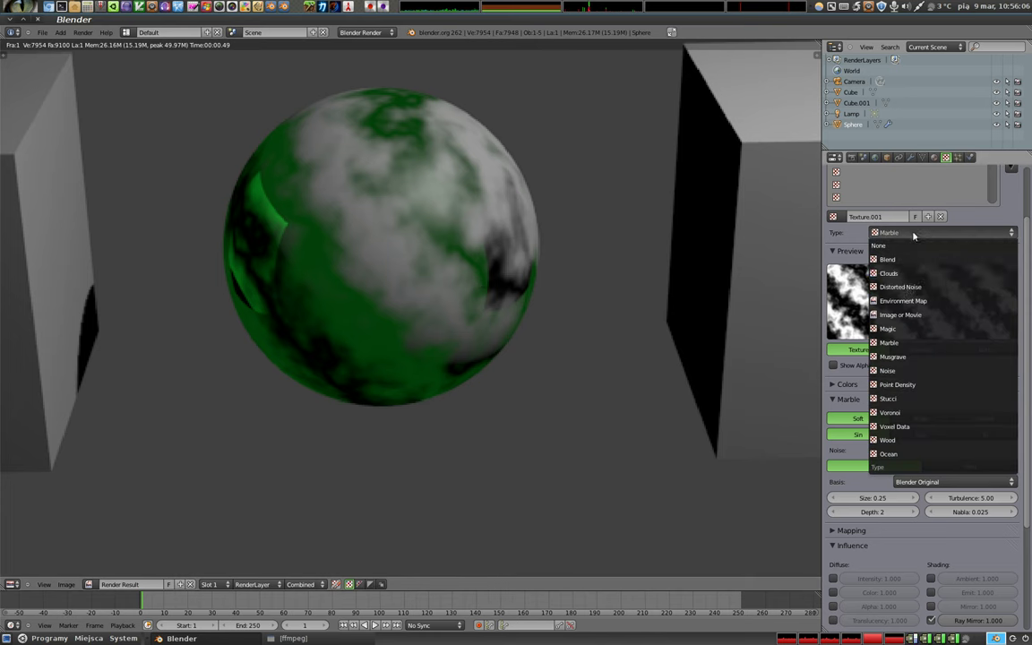
{"action": "left_click", "coordinate": [911, 413]}
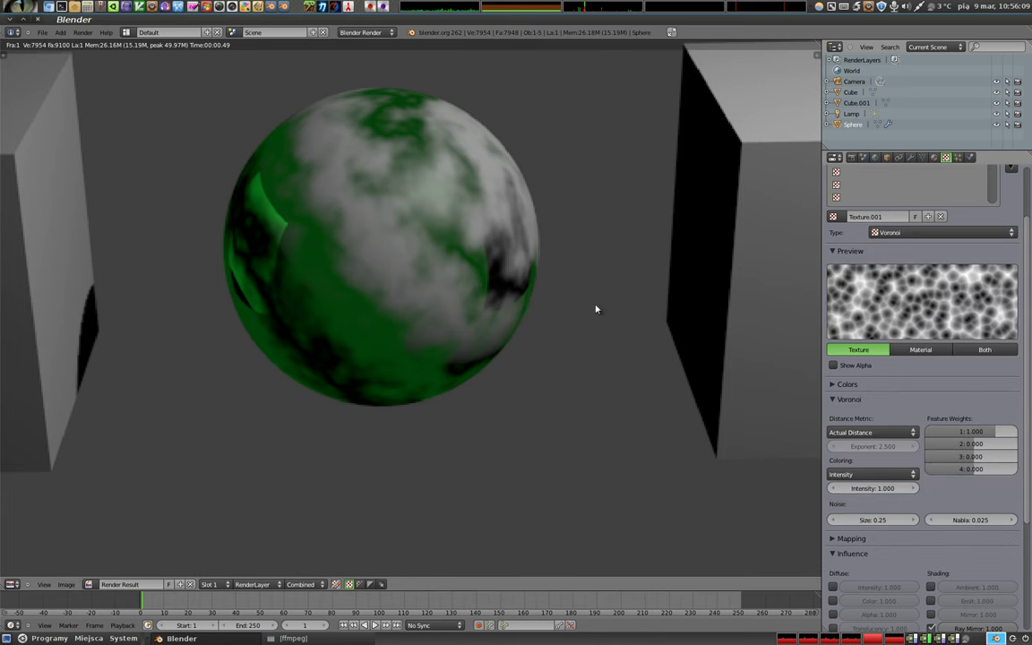
{"action": "key", "text": "F12"}
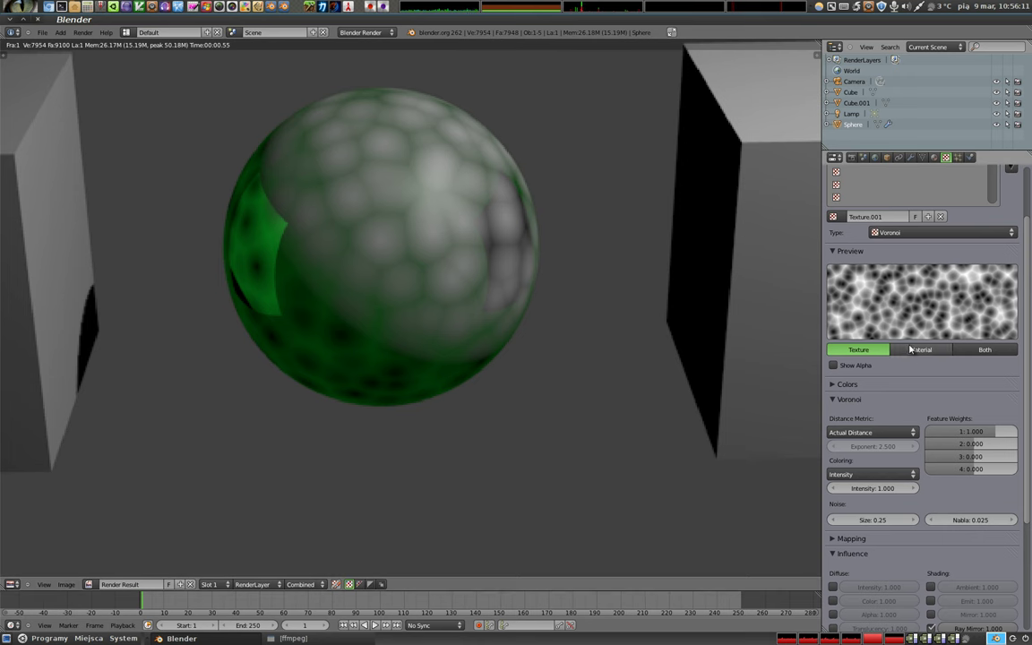
{"action": "left_click", "coordinate": [850, 435]}
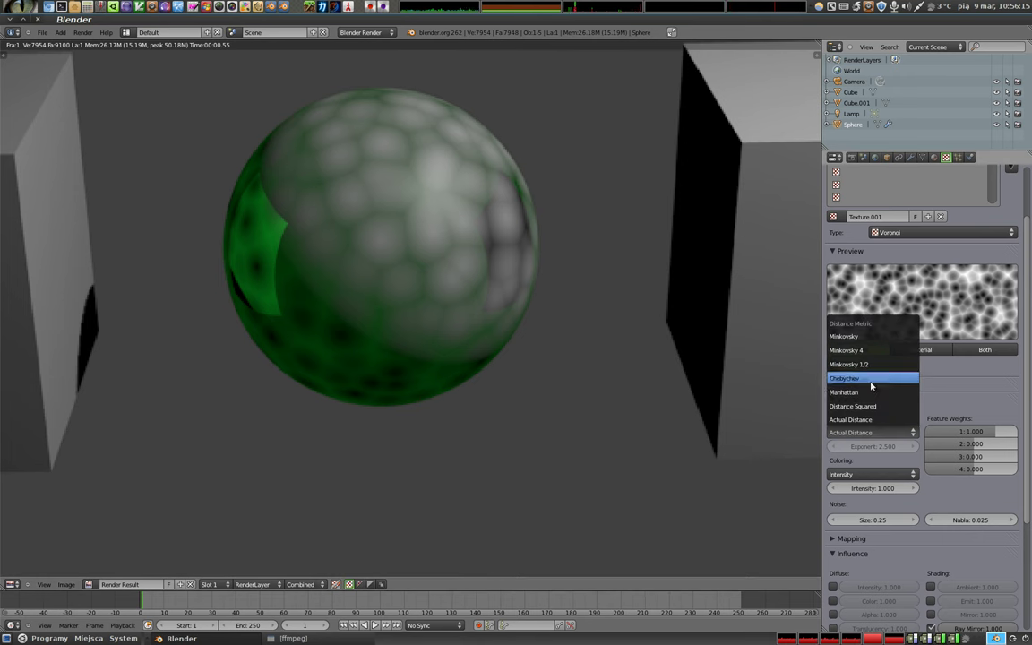
{"action": "left_click", "coordinate": [872, 378]}
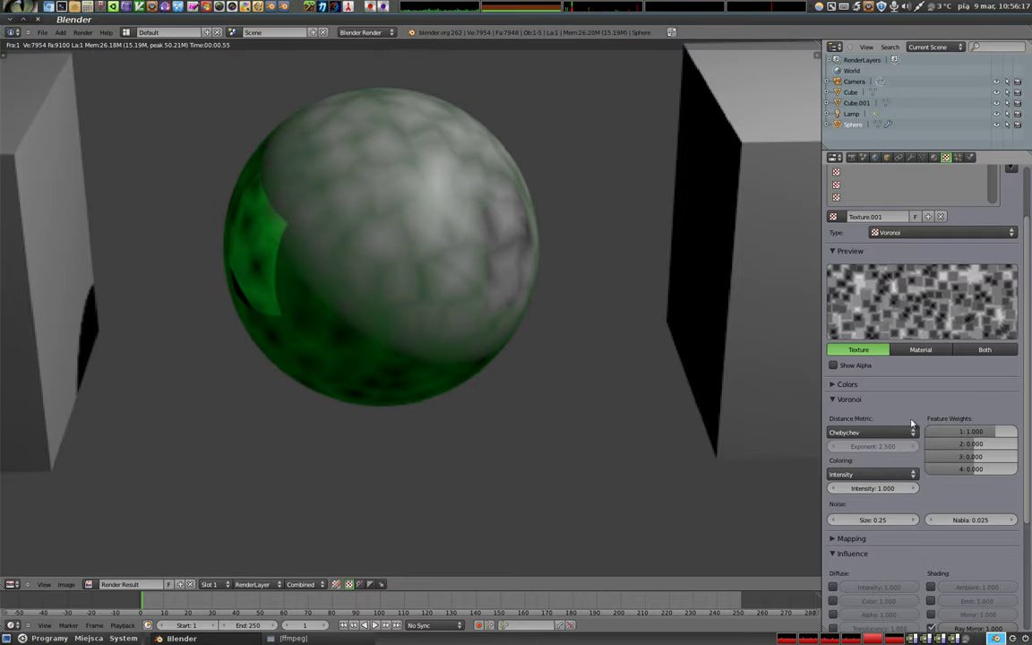
{"action": "left_click", "coordinate": [938, 232]}
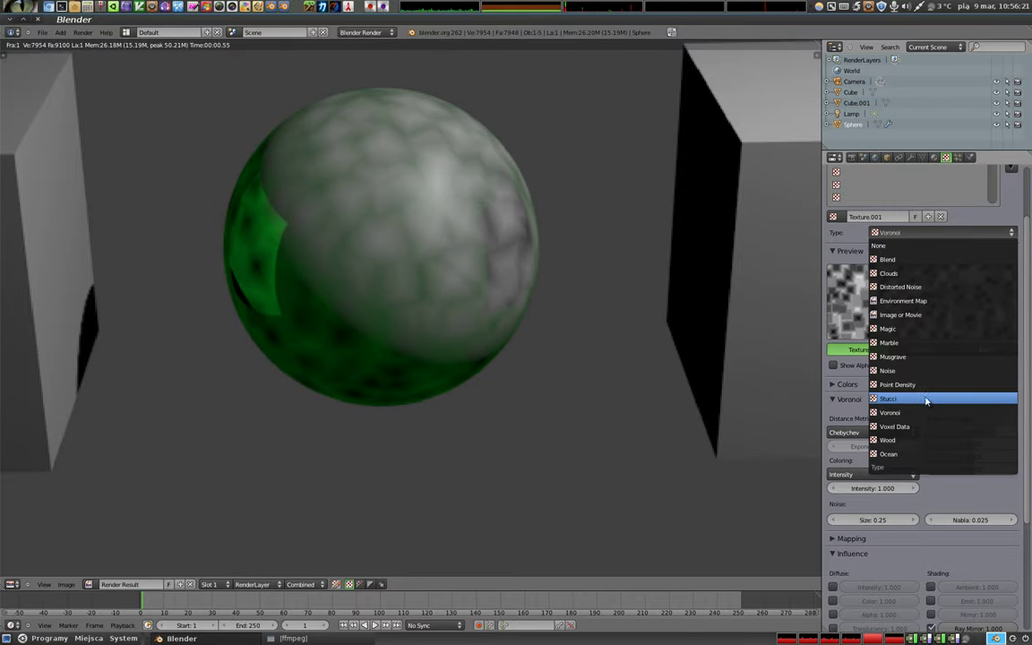
Make the texture a Musgrave Hybrid Multifractal with Voronoi F1 noise basis.
{"action": "left_click", "coordinate": [928, 359]}
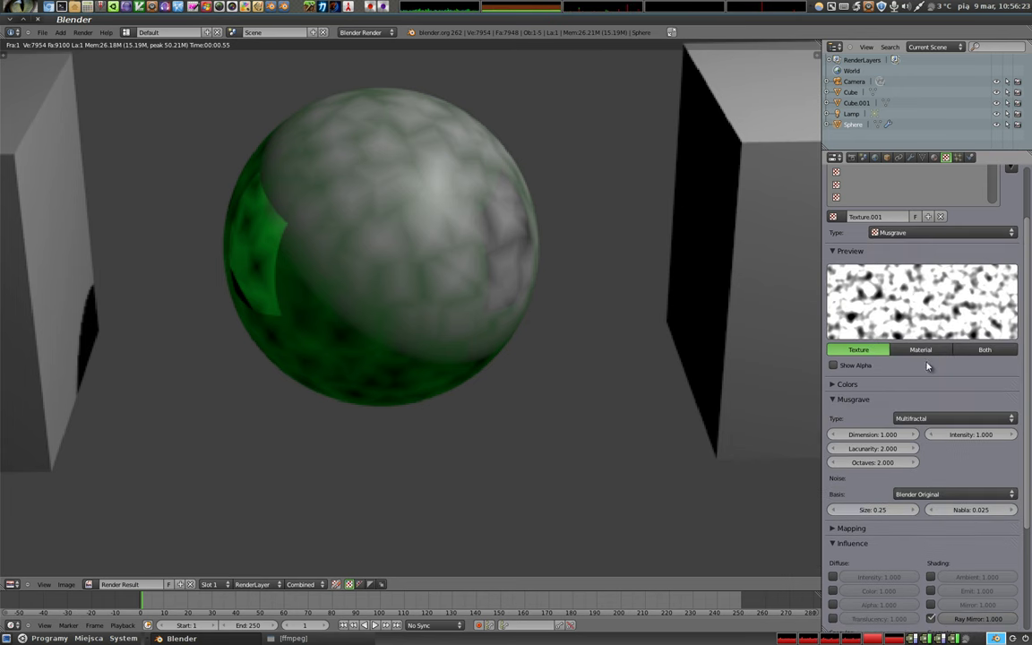
{"action": "left_click", "coordinate": [900, 418]}
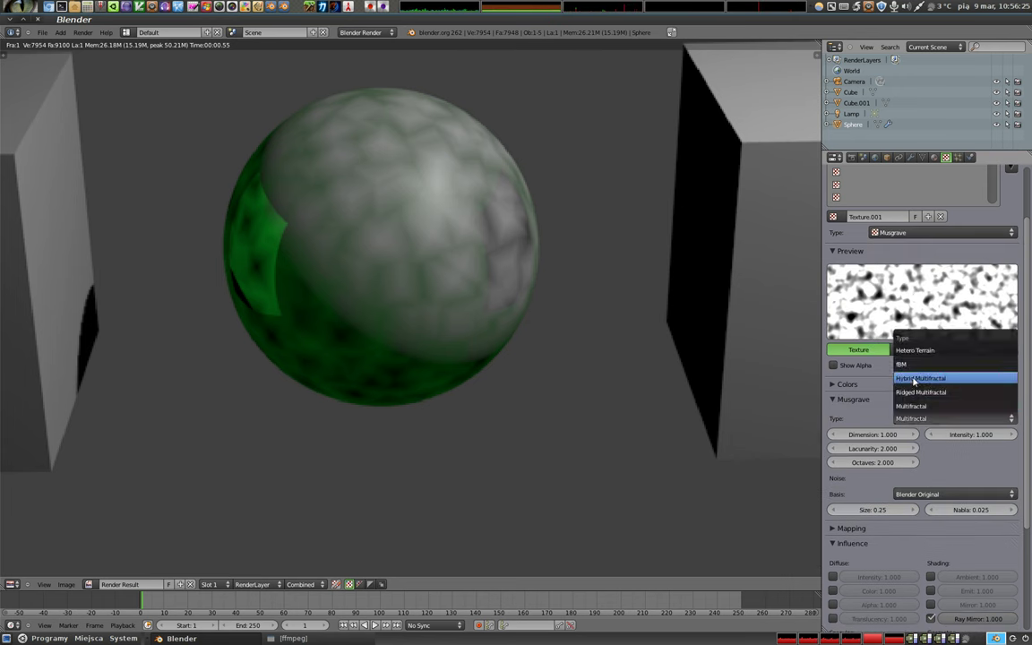
{"action": "left_click", "coordinate": [914, 387]}
{"action": "left_click", "coordinate": [914, 487]}
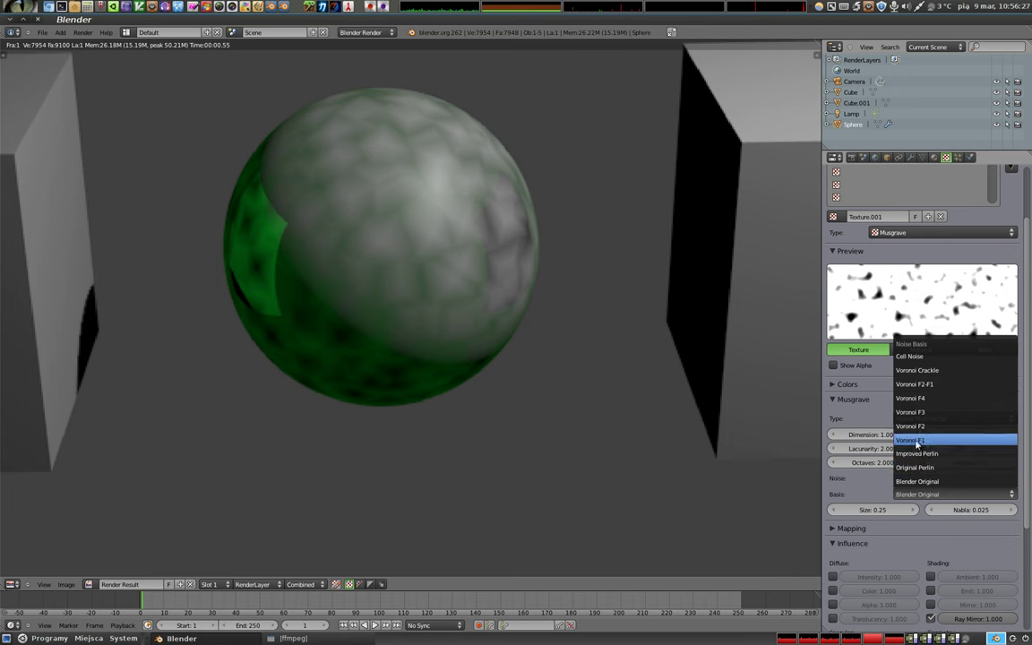
{"action": "left_click", "coordinate": [916, 442]}
Set the Musgrave Dimension to 1.600 and change its type to Hetero Terrain.
{"action": "mouse_move", "coordinate": [914, 438]}
{"action": "left_mouse_down"}
{"action": "mouse_move", "coordinate": [860, 438]}
{"action": "mouse_move", "coordinate": [905, 435]}
{"action": "left_mouse_up"}
{"action": "left_click_drag", "start_coordinate": [970, 434], "coordinate": [941, 434]}
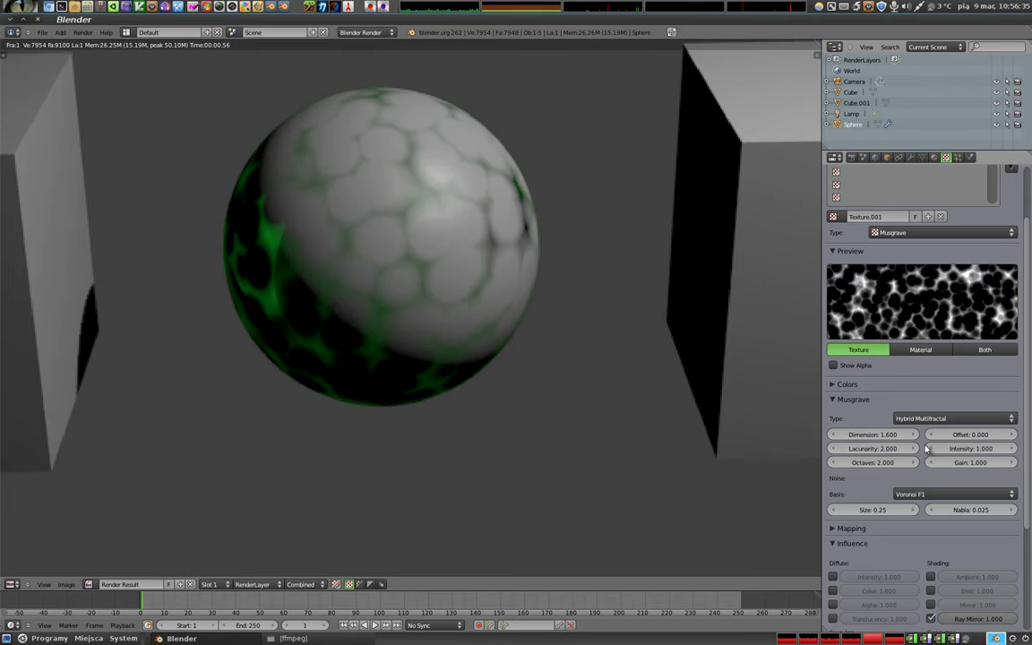
{"action": "left_click", "coordinate": [918, 418]}
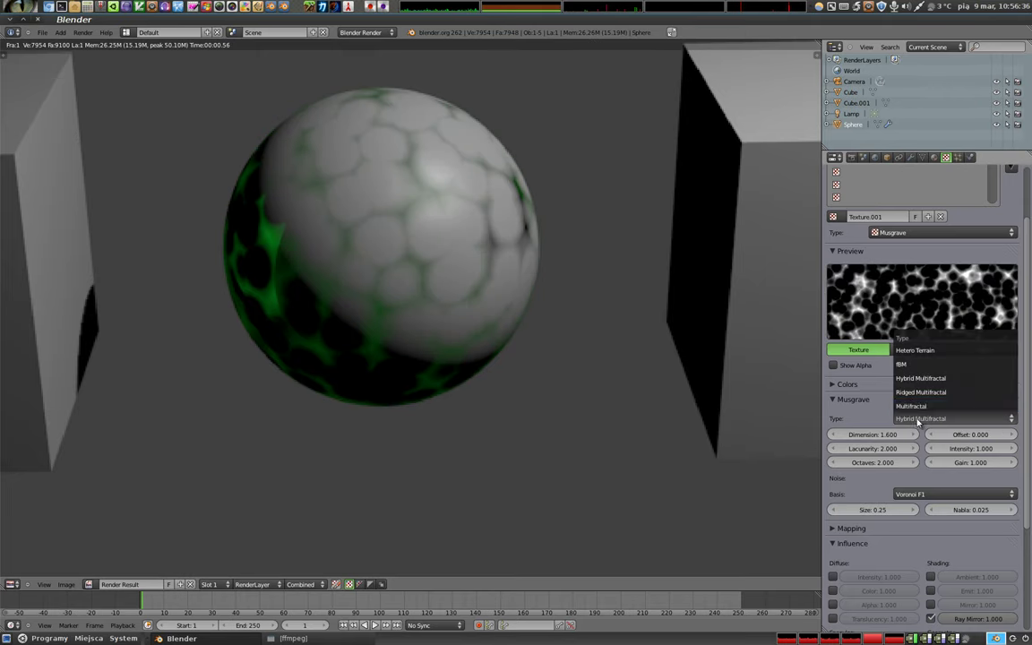
{"action": "left_click", "coordinate": [915, 350]}
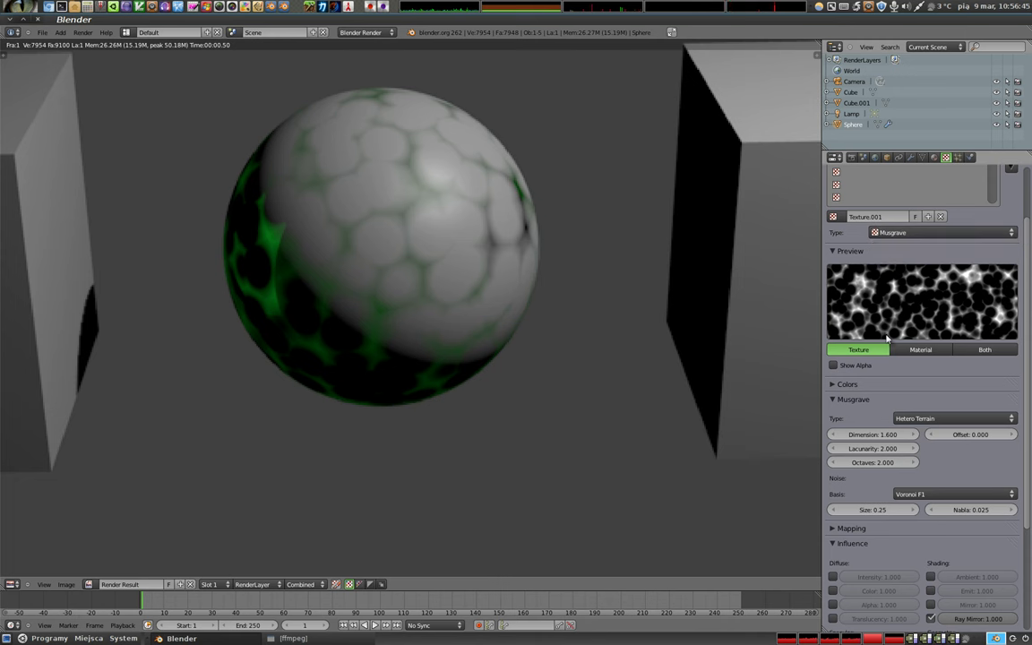
{"action": "scroll", "coordinate": [927, 511], "scroll_direction": "down", "scroll_amount": 3}
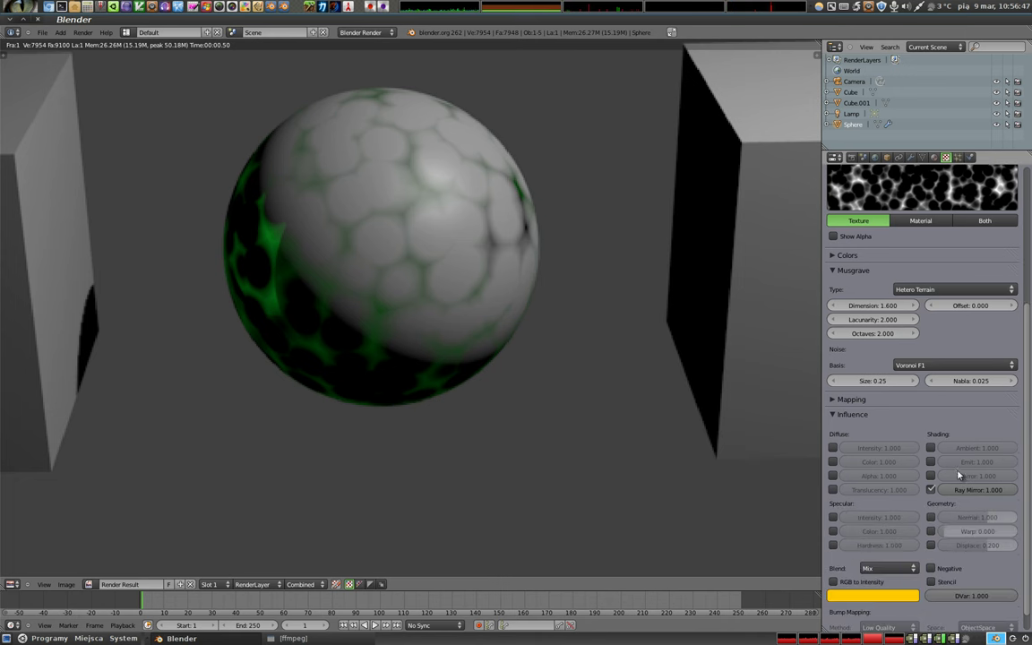